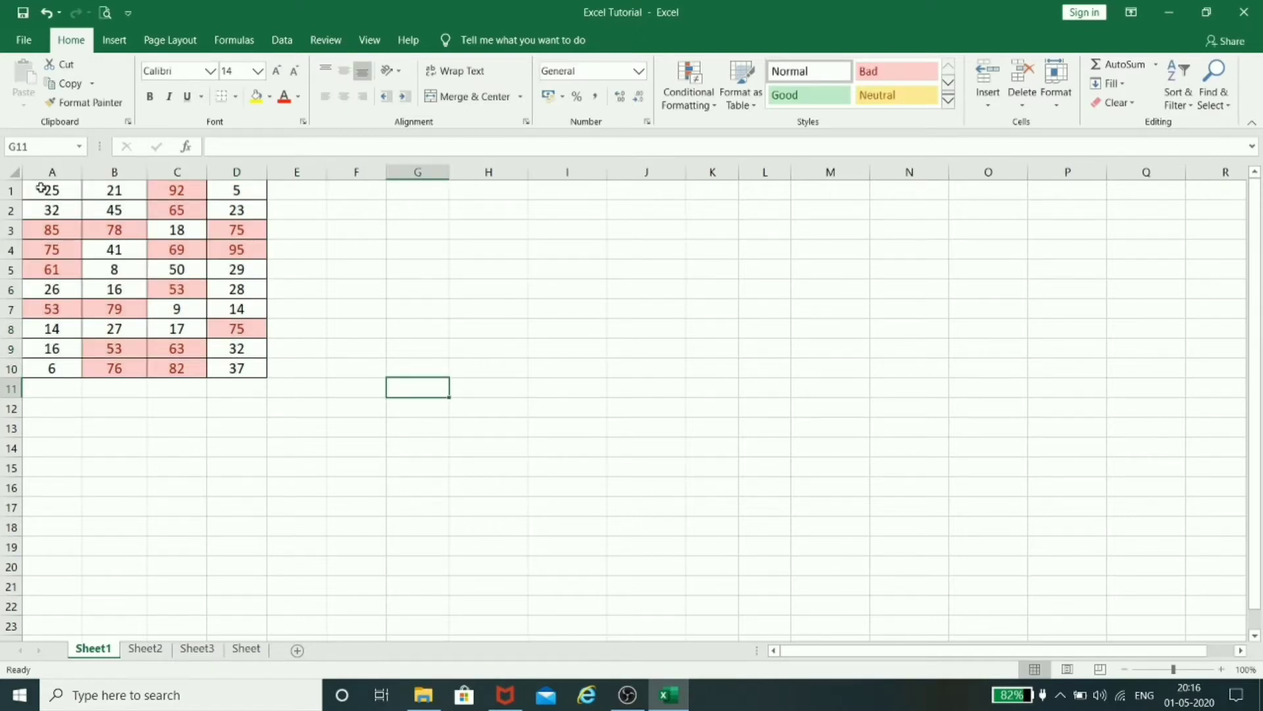
- Clear the existing conditional formatting rules from the selected range A1:D10 on Sheet1
{"action": "left_click_drag", "start_coordinate": [39, 190], "coordinate": [234, 367]}
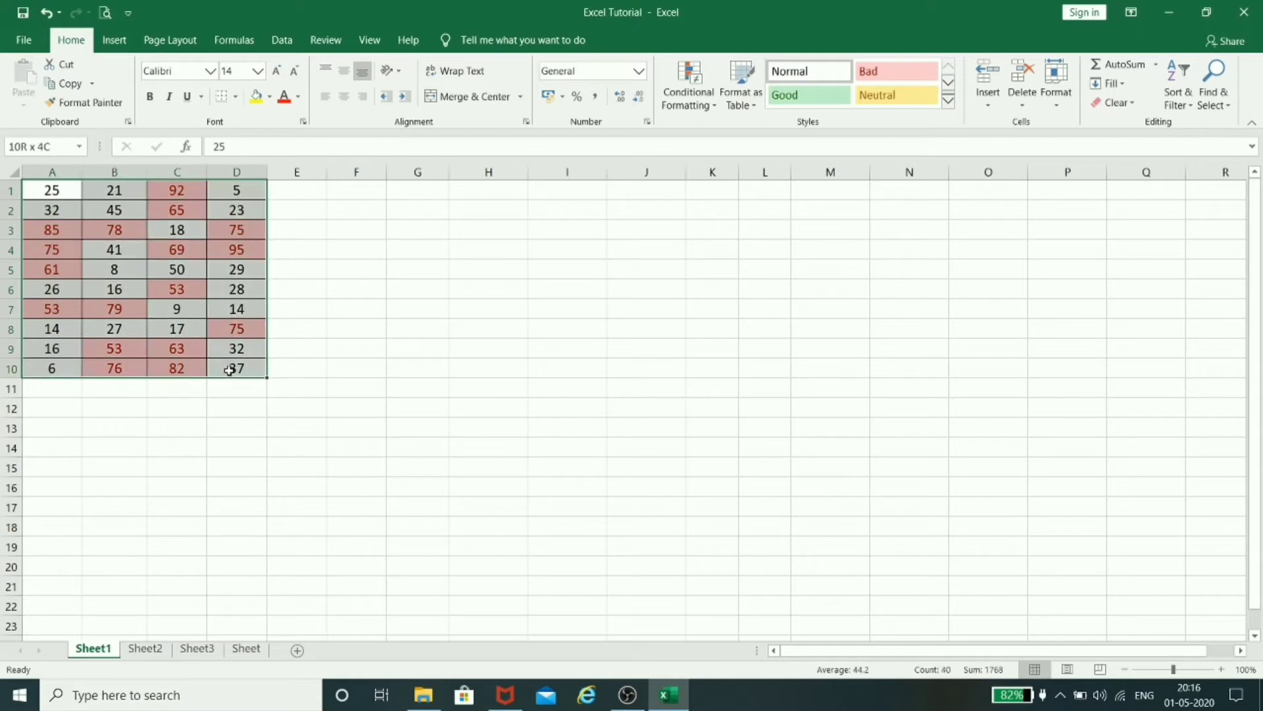
{"action": "left_click", "coordinate": [690, 94]}
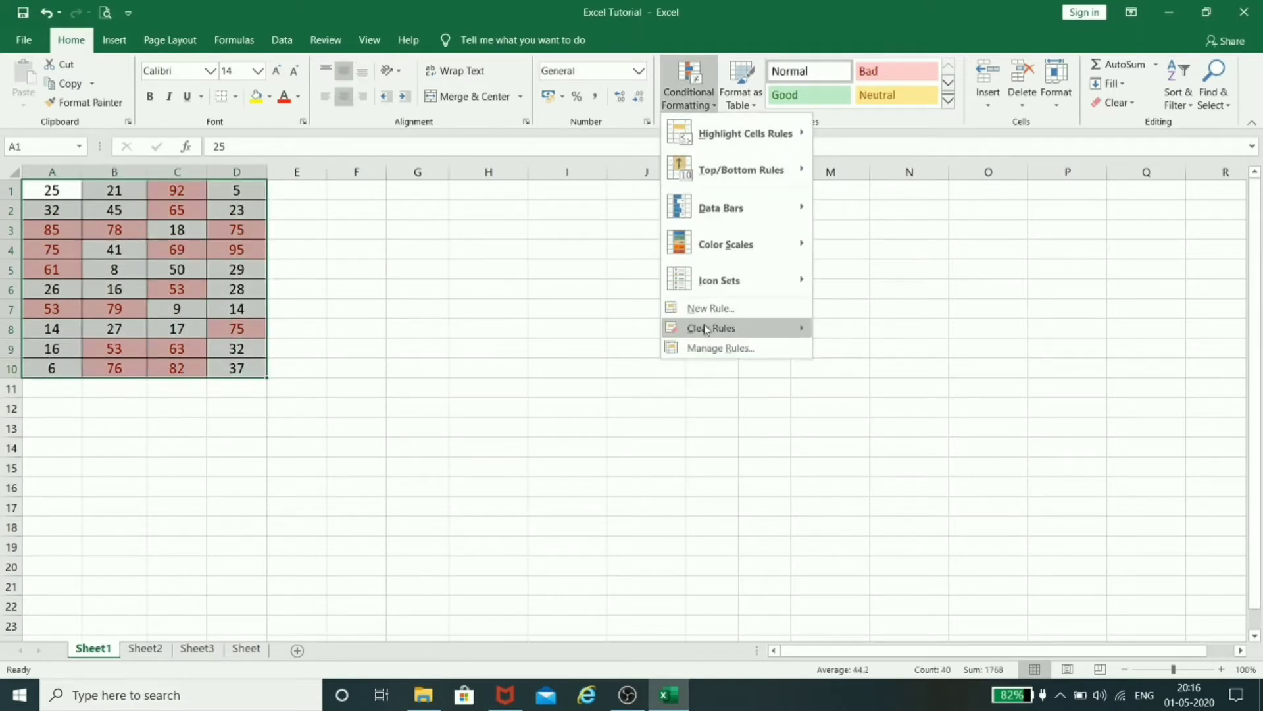
{"action": "mouse_move", "coordinate": [705, 328]}
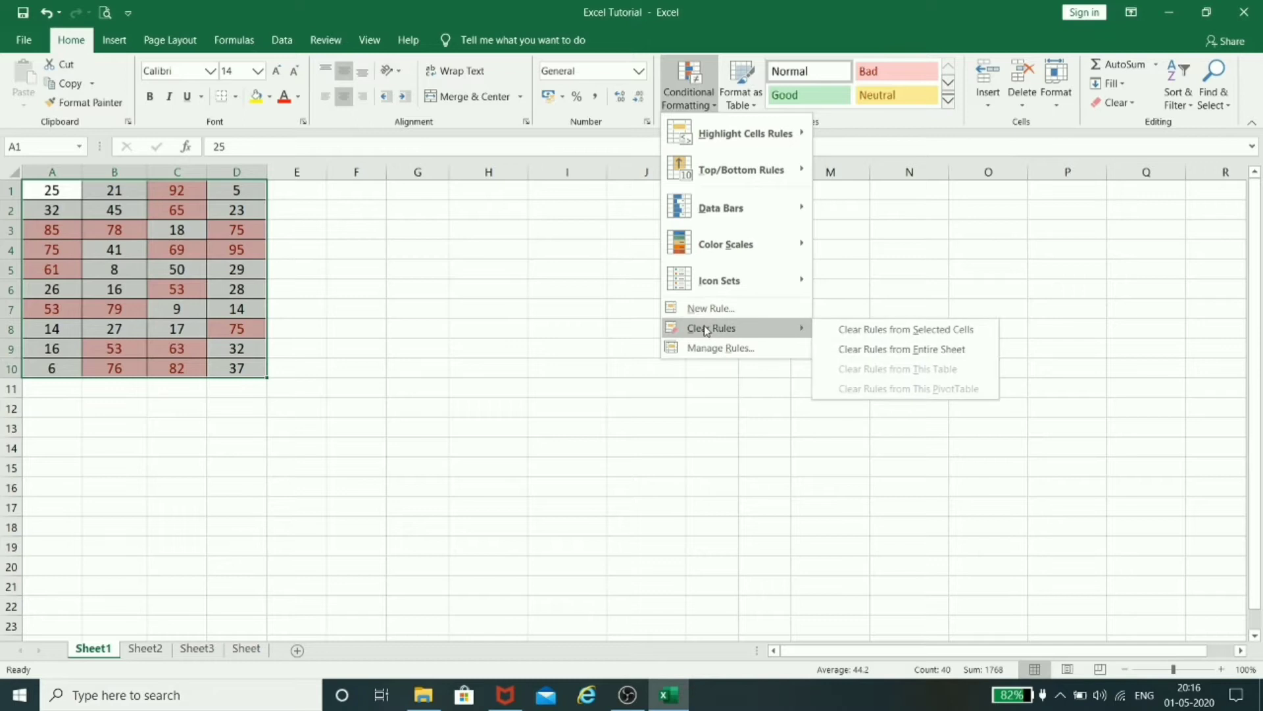
{"action": "left_click", "coordinate": [864, 334]}
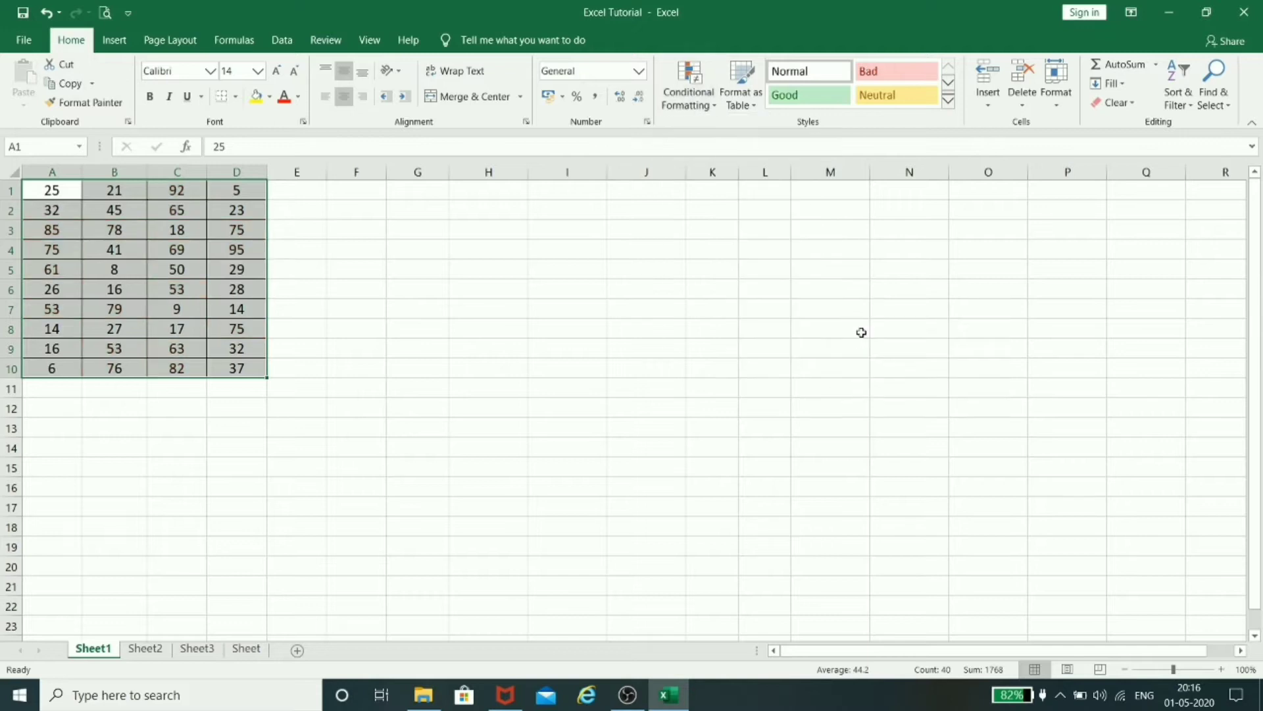
- Highlight cells in A1:D10 that are greater than 35 with Yellow Fill with Dark Yellow Text
{"action": "left_click", "coordinate": [706, 97]}
{"action": "mouse_move", "coordinate": [712, 134]}
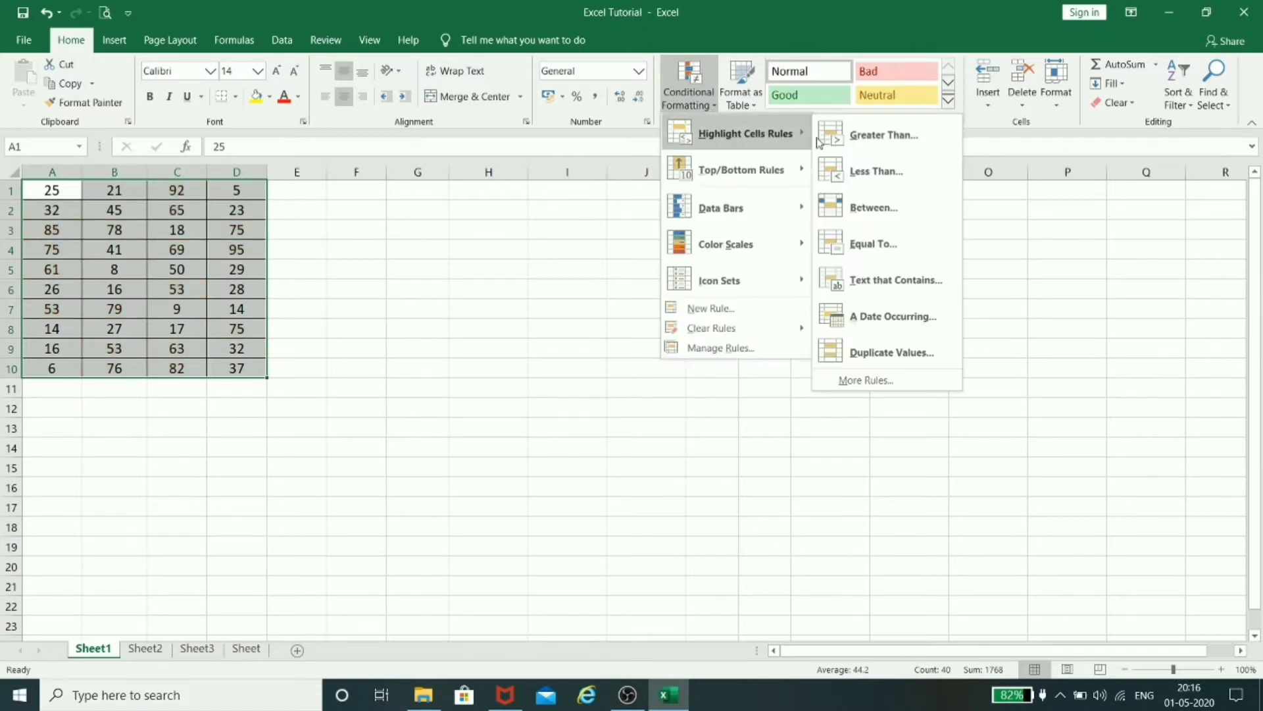
{"action": "left_click", "coordinate": [884, 134]}
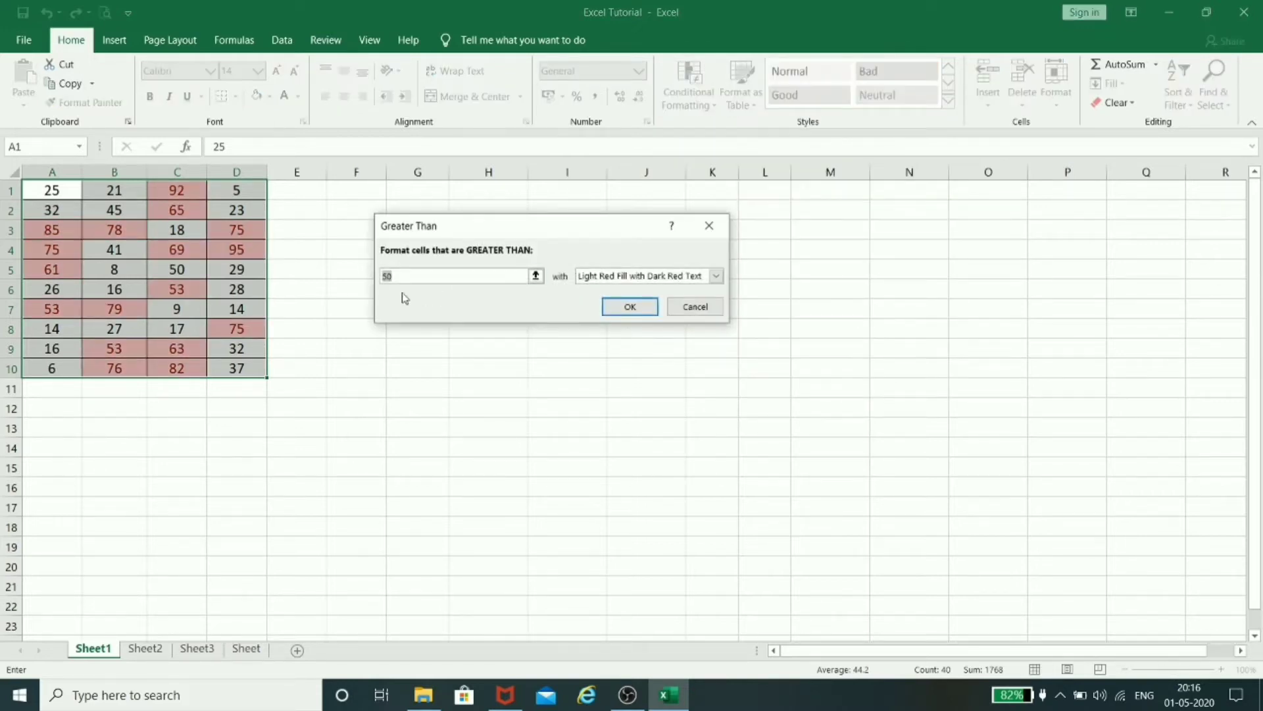
{"action": "type", "text": "35"}
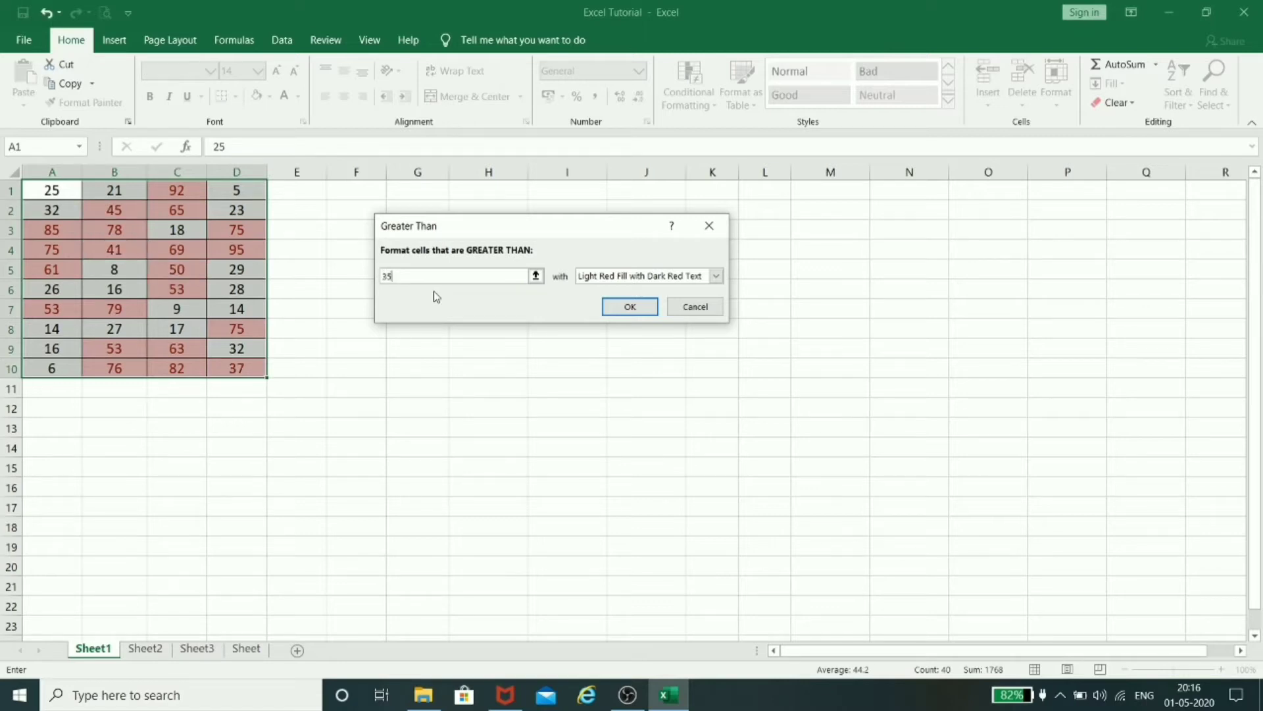
{"action": "left_click", "coordinate": [642, 276]}
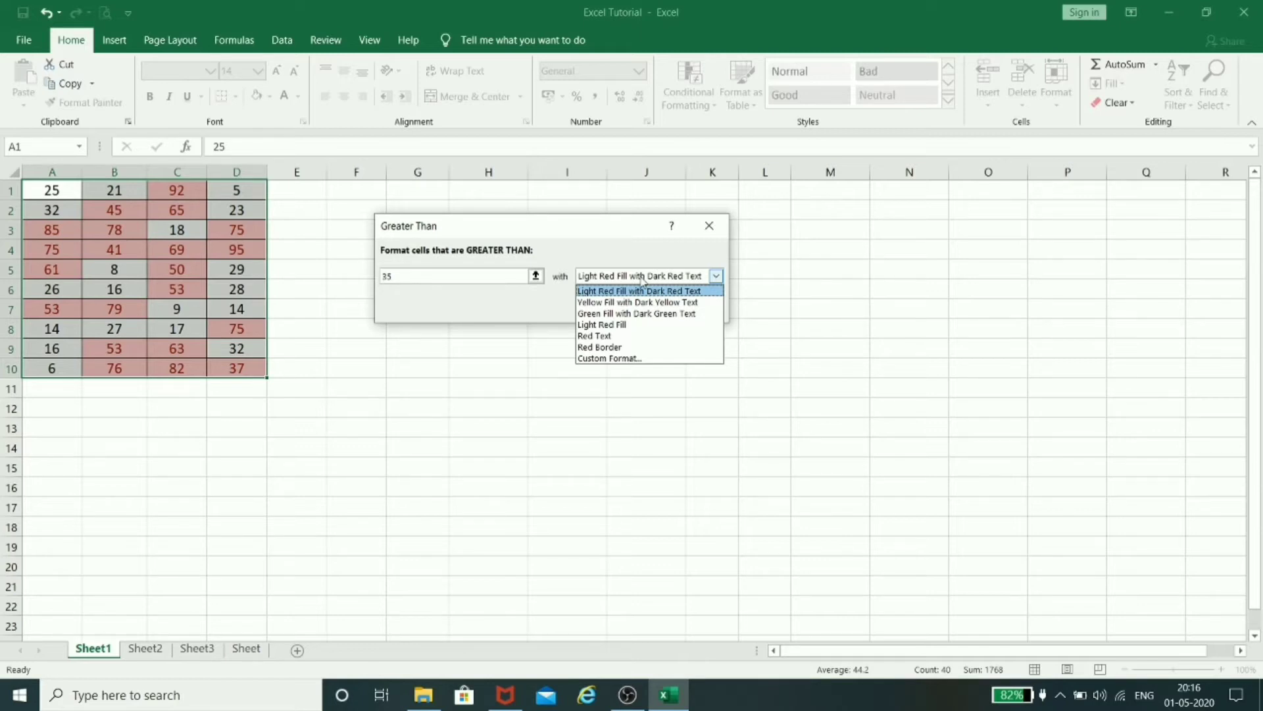
{"action": "left_click", "coordinate": [642, 303]}
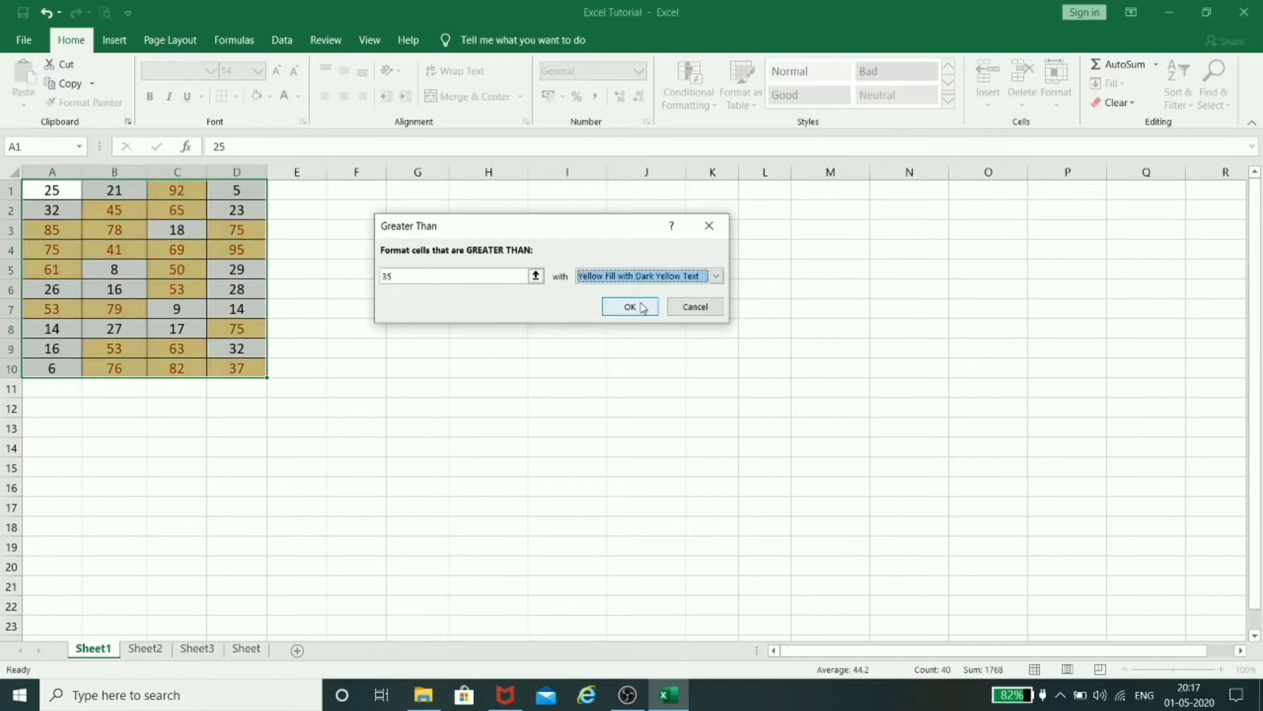
{"action": "left_click", "coordinate": [633, 309]}
{"action": "left_click", "coordinate": [633, 388]}
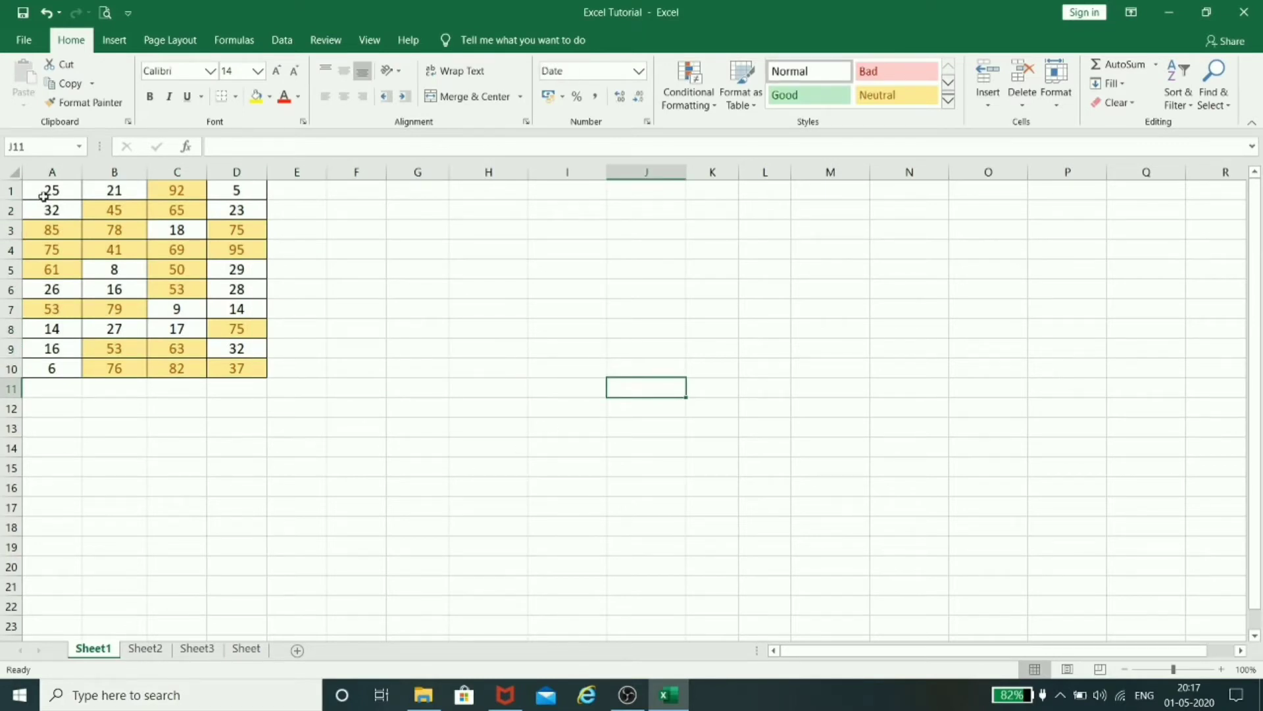
- Remove the yellow greater-than highlighting by clearing the rules from selected cells A1:D10
{"action": "left_click_drag", "start_coordinate": [45, 191], "coordinate": [237, 372]}
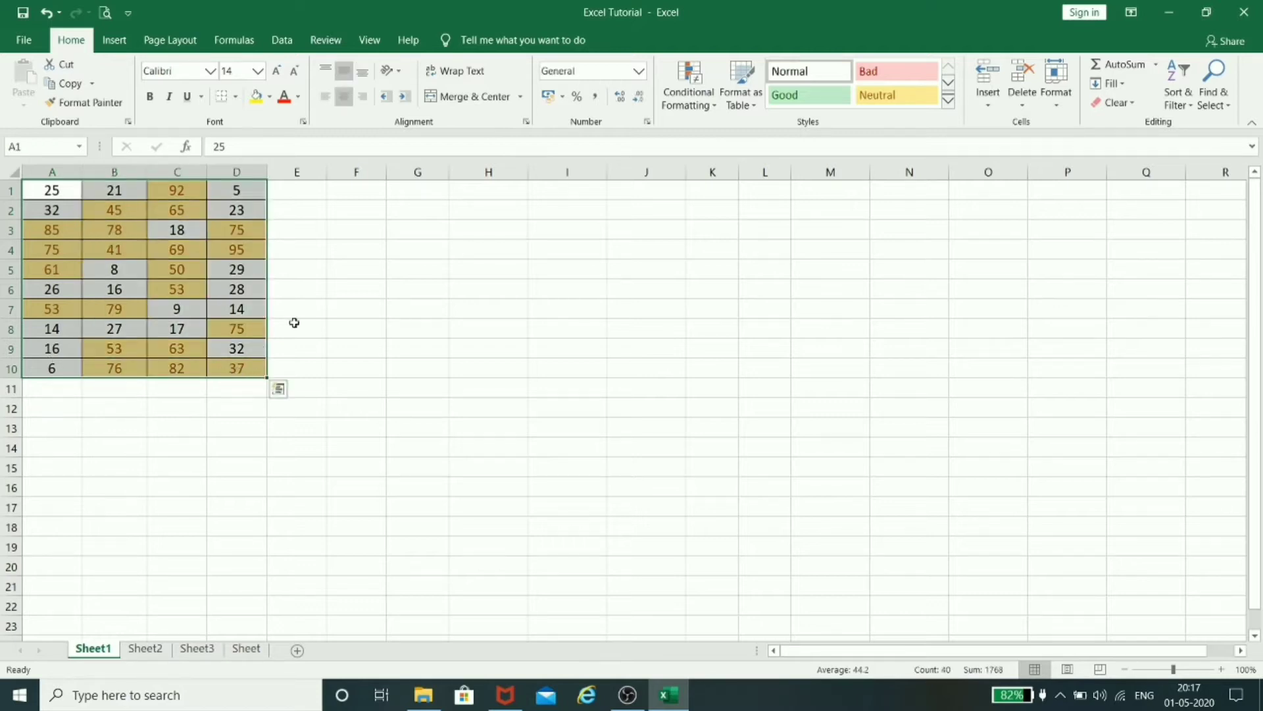
{"action": "left_click", "coordinate": [701, 107]}
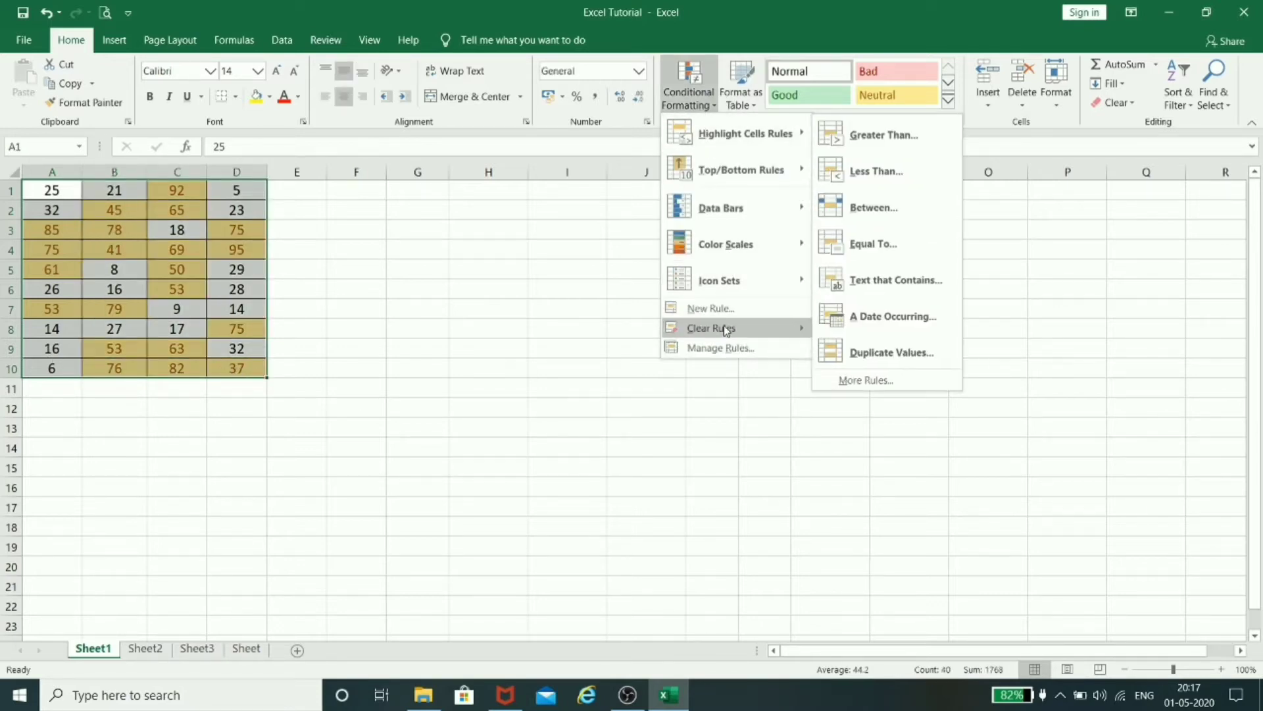
{"action": "mouse_move", "coordinate": [724, 327]}
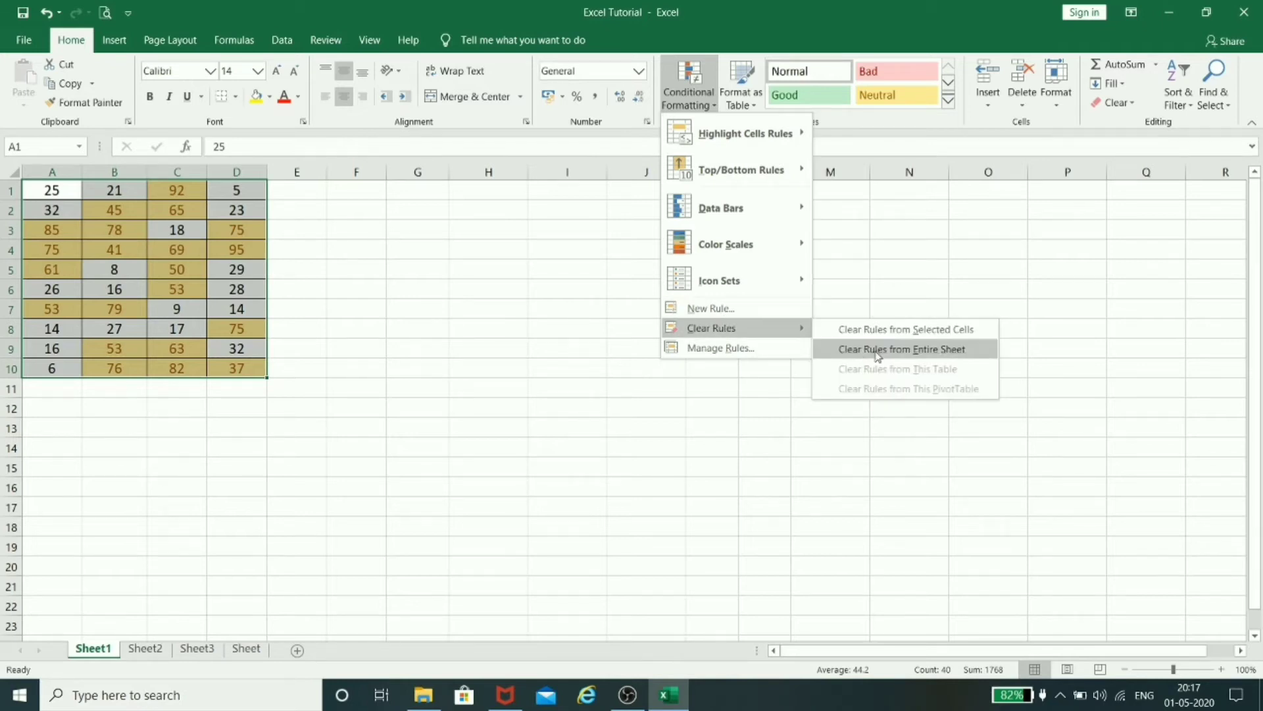
{"action": "left_click", "coordinate": [883, 331]}
- Set up a Greater Than highlight rule for A1:D10 with the value 35 and a custom format
{"action": "left_click", "coordinate": [685, 92]}
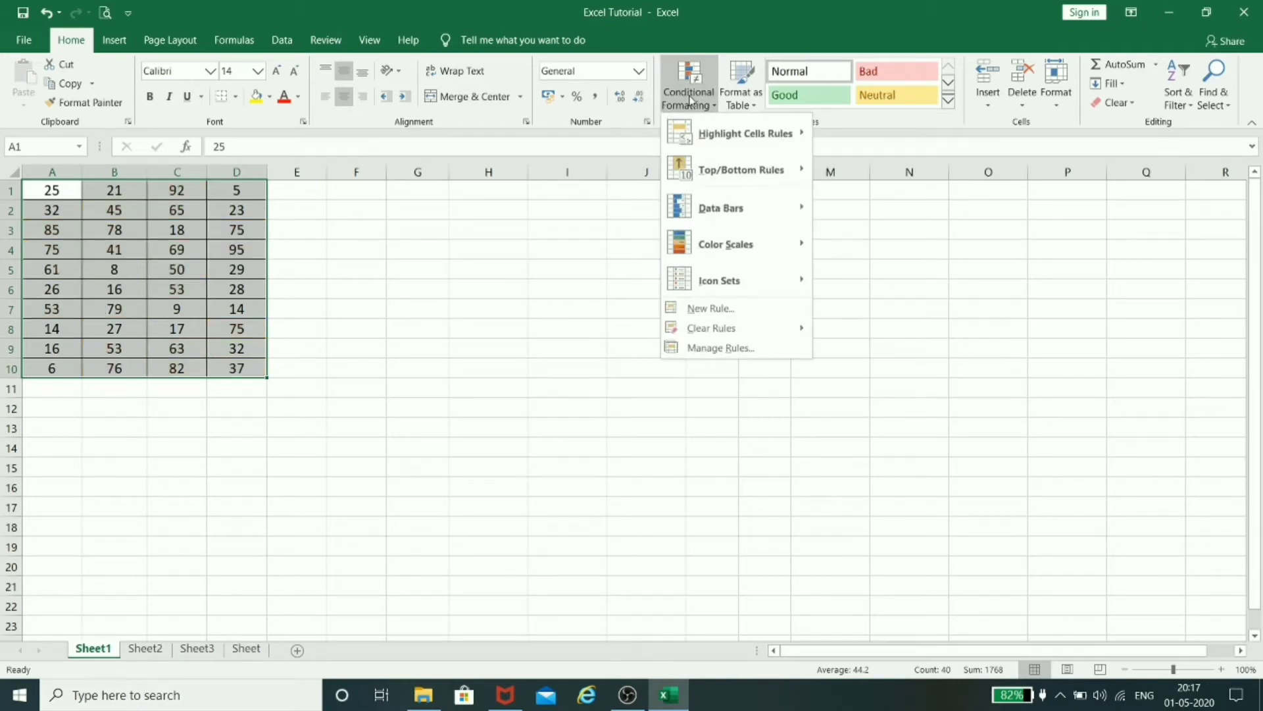
{"action": "mouse_move", "coordinate": [702, 136]}
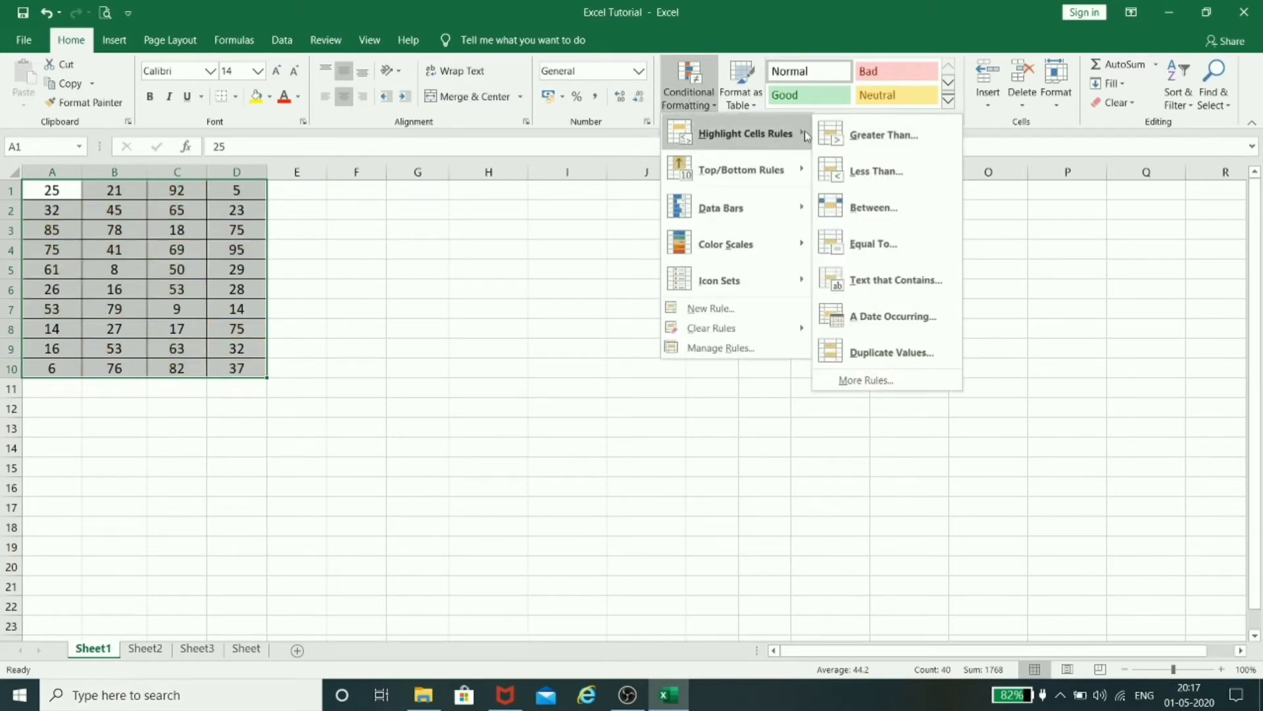
{"action": "left_click", "coordinate": [879, 136]}
{"action": "type", "text": "35"}
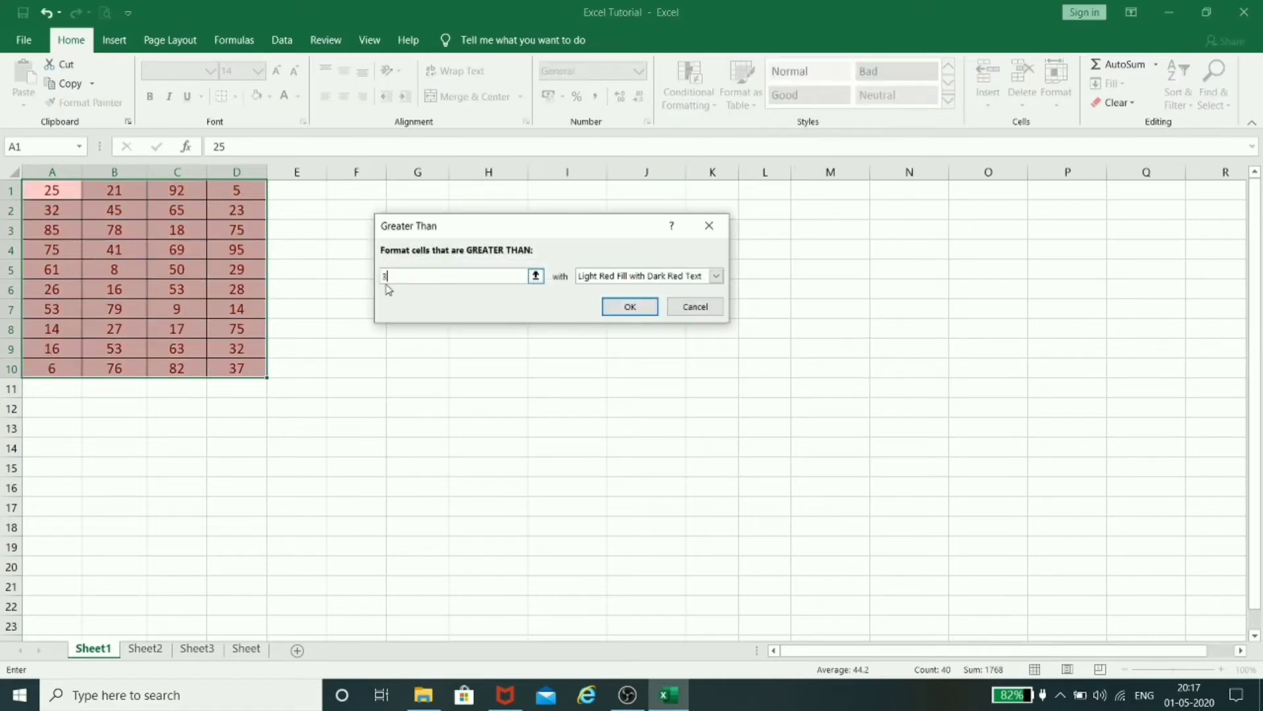
{"action": "left_click", "coordinate": [716, 277]}
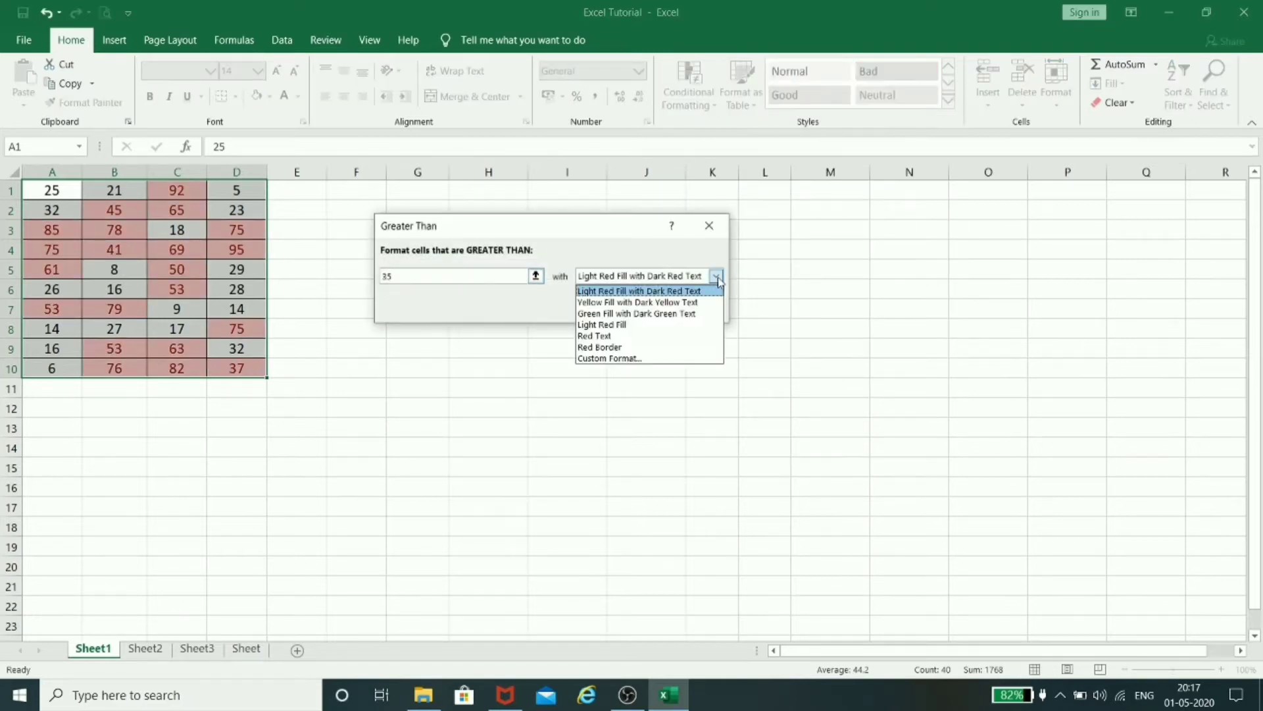
{"action": "left_click", "coordinate": [648, 358]}
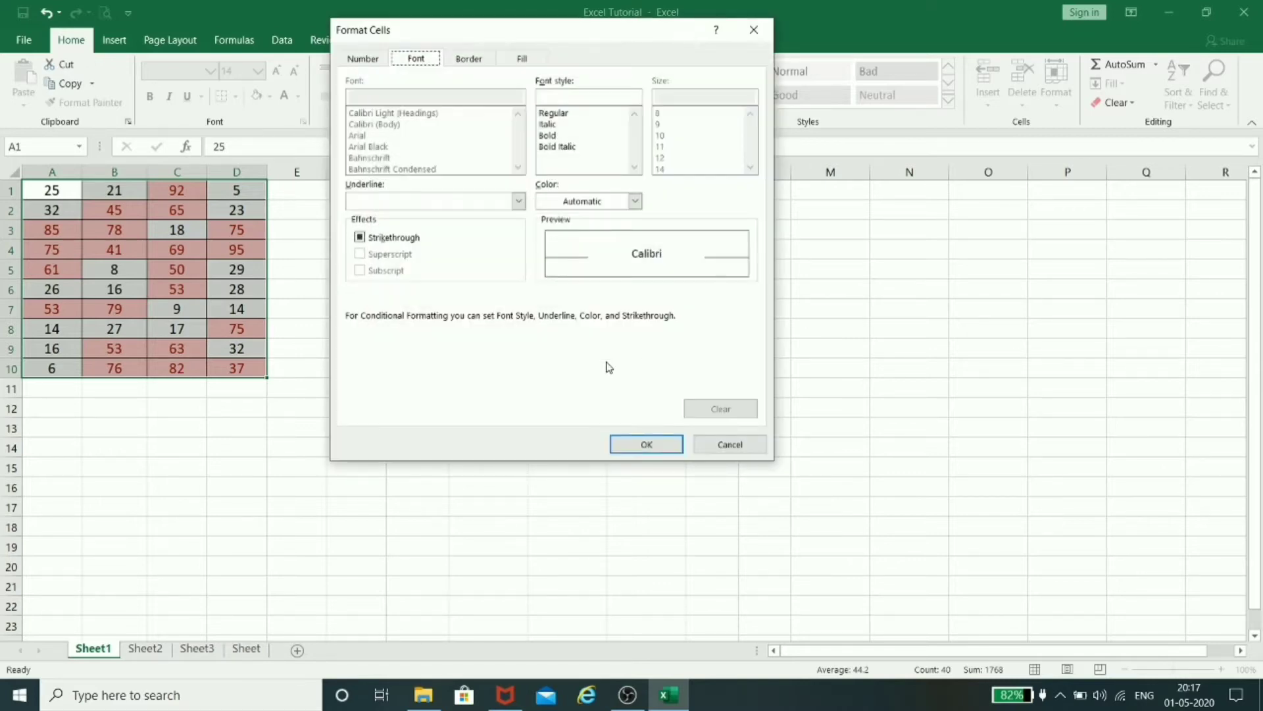
- Define the custom format as bold with strikethrough and a medium blue fill, and apply the rule to the range
{"action": "left_click", "coordinate": [360, 239]}
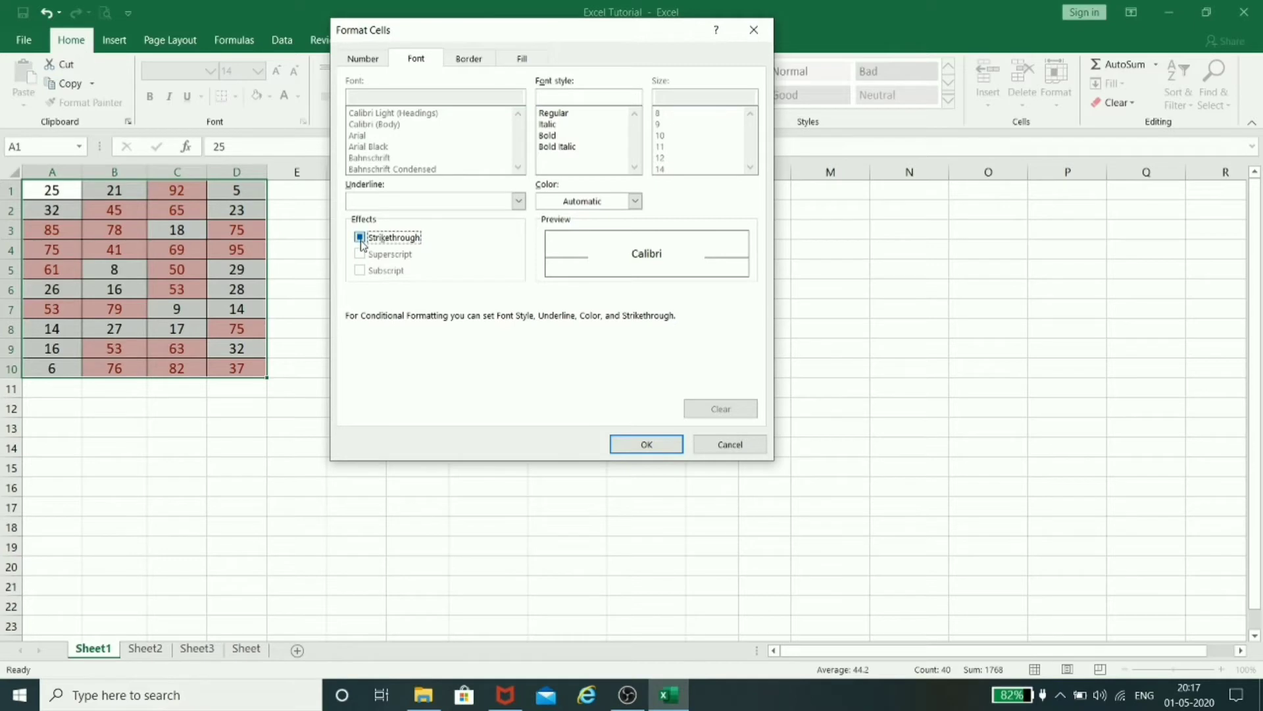
{"action": "left_click", "coordinate": [549, 137]}
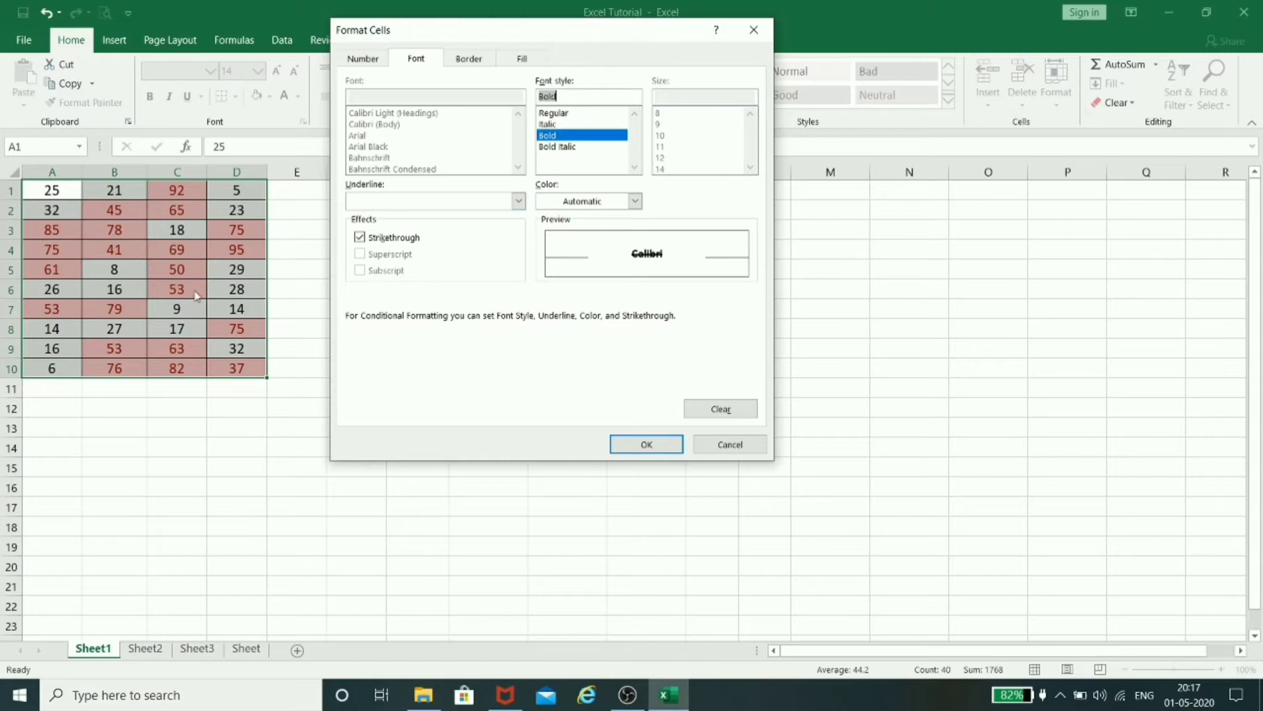
{"action": "left_click", "coordinate": [524, 59]}
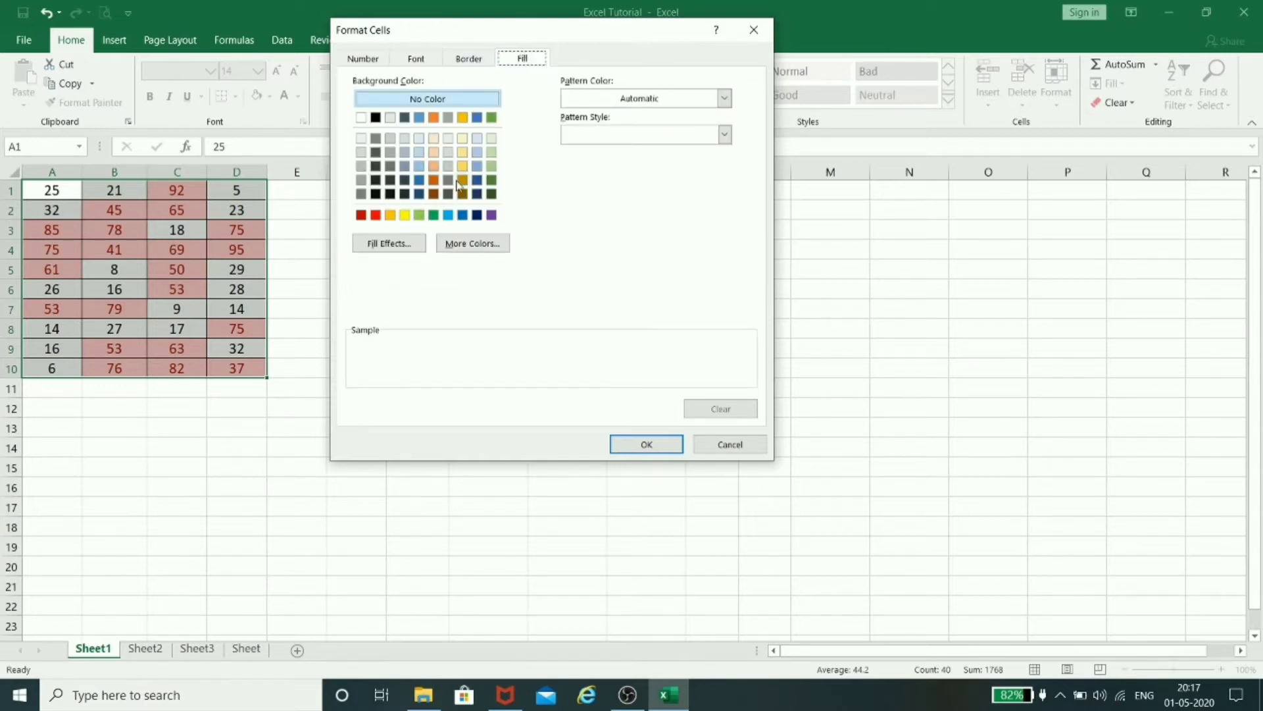
{"action": "left_click", "coordinate": [476, 166]}
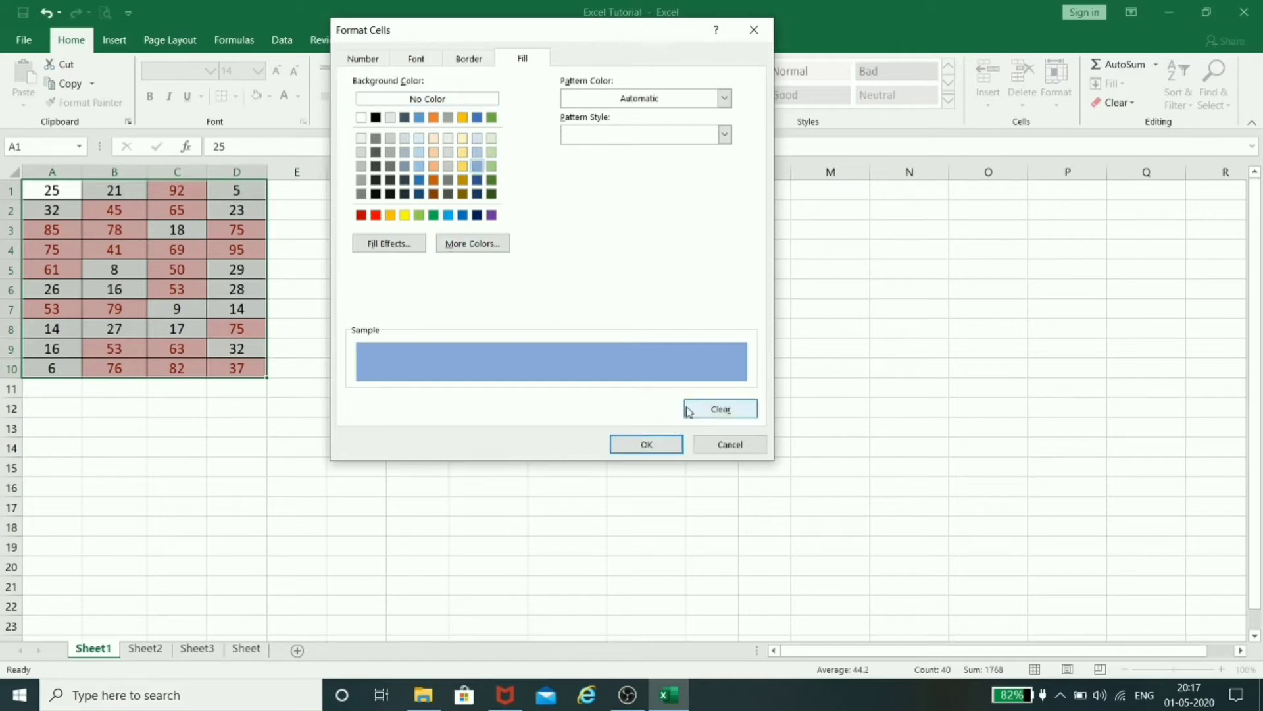
{"action": "left_click", "coordinate": [643, 446]}
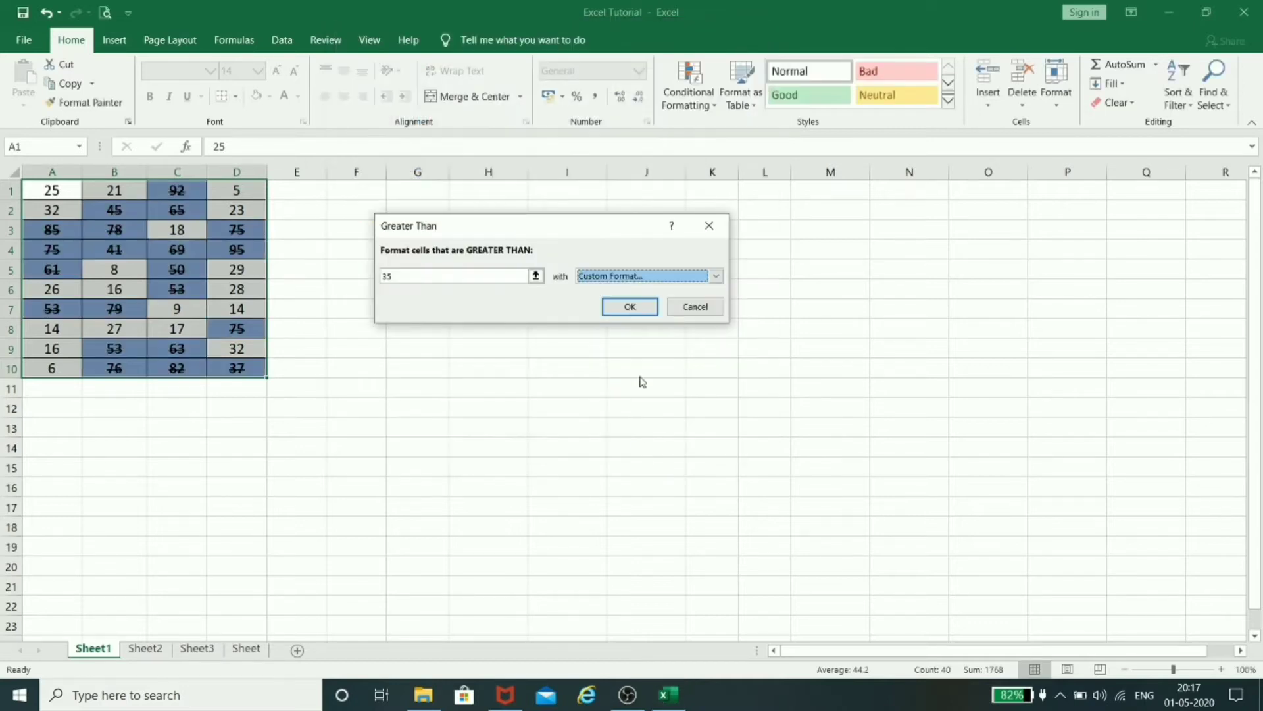
{"action": "left_click", "coordinate": [630, 306]}
{"action": "left_click", "coordinate": [570, 482]}
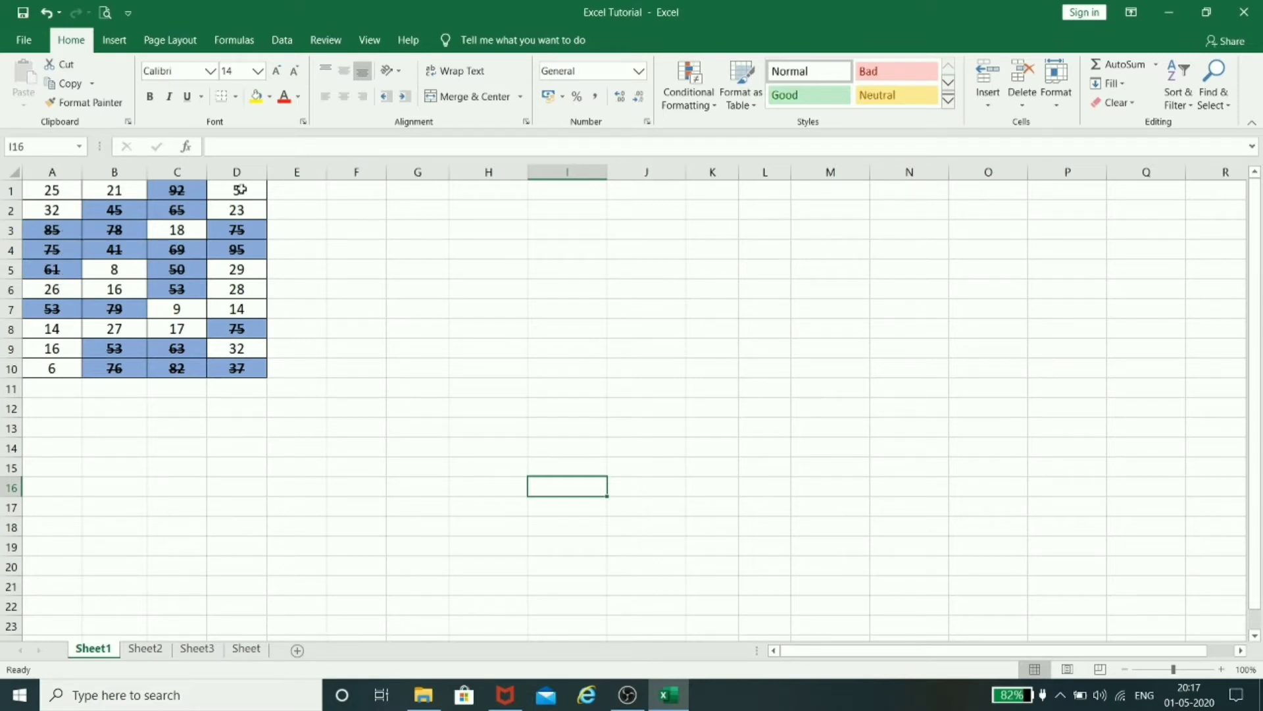
- Remove the blue strikethrough highlighting by clearing the rules from selected cells A1:D10
{"action": "left_click_drag", "start_coordinate": [46, 184], "coordinate": [232, 370]}
{"action": "left_click", "coordinate": [687, 97]}
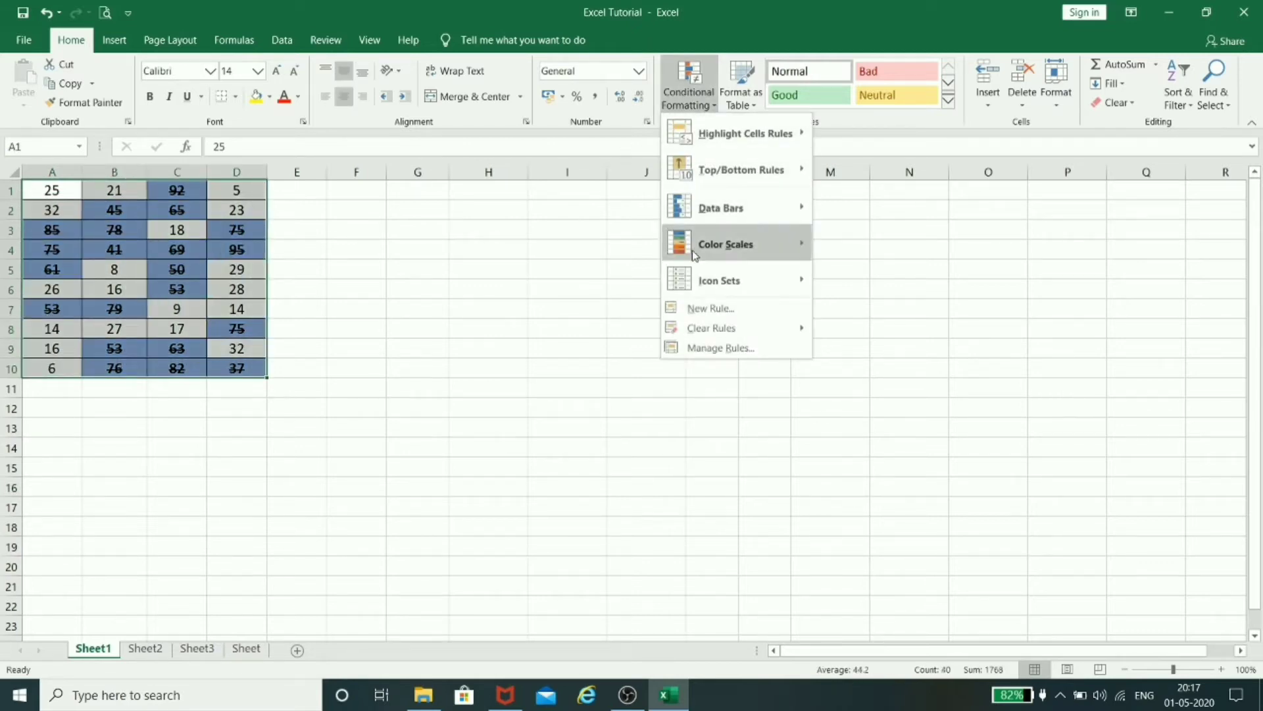
{"action": "mouse_move", "coordinate": [703, 328]}
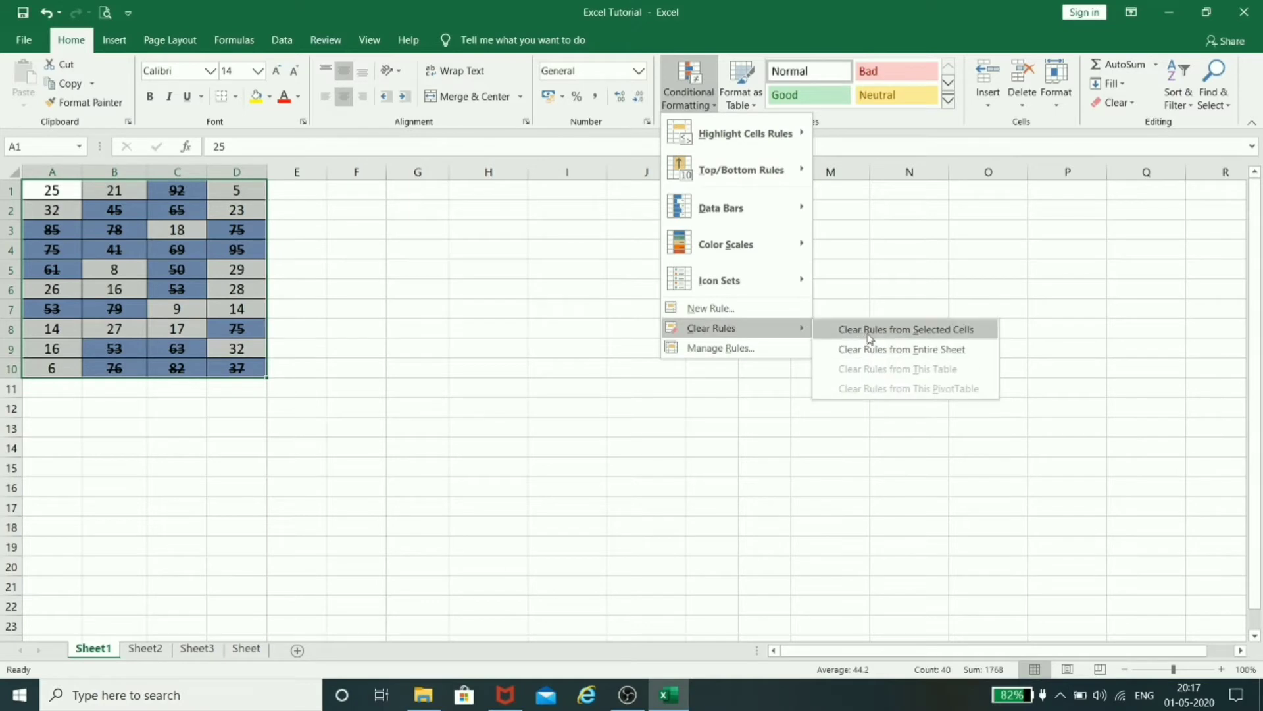
{"action": "left_click", "coordinate": [870, 330]}
- Highlight cells in A1:D10 that are less than 45 with Yellow Fill with Dark Yellow Text
{"action": "left_click", "coordinate": [686, 94]}
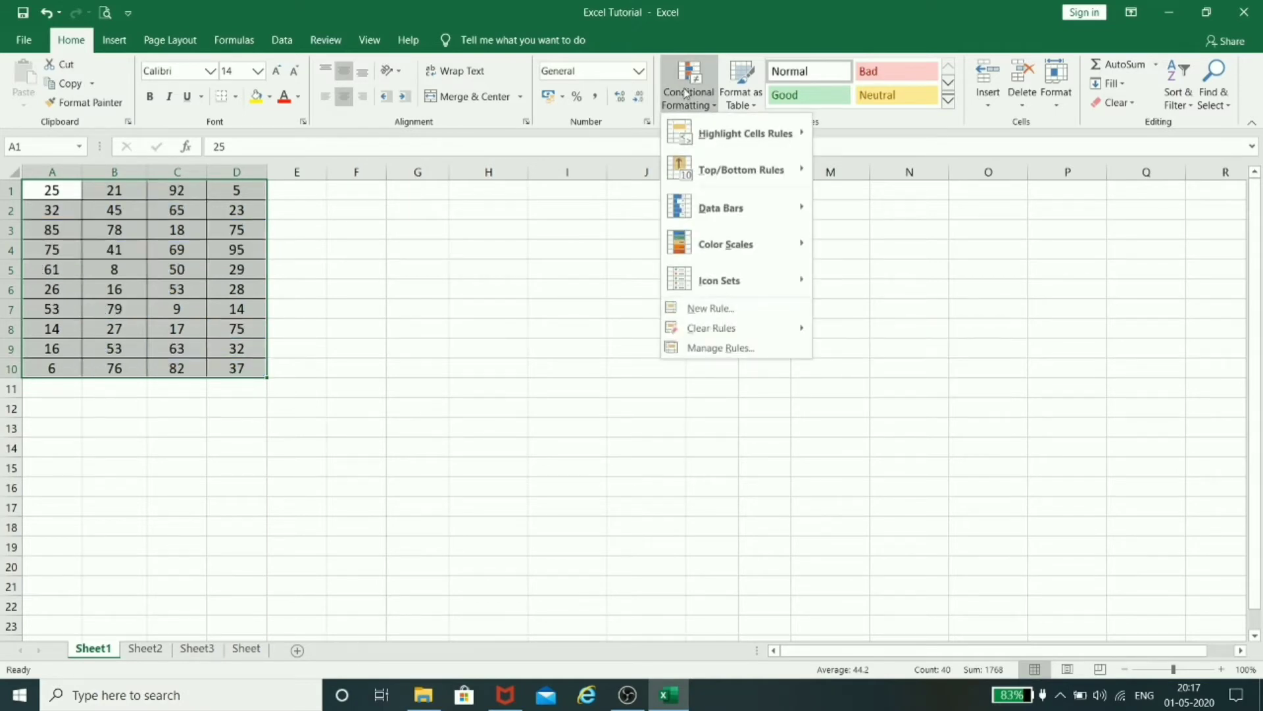
{"action": "mouse_move", "coordinate": [783, 134]}
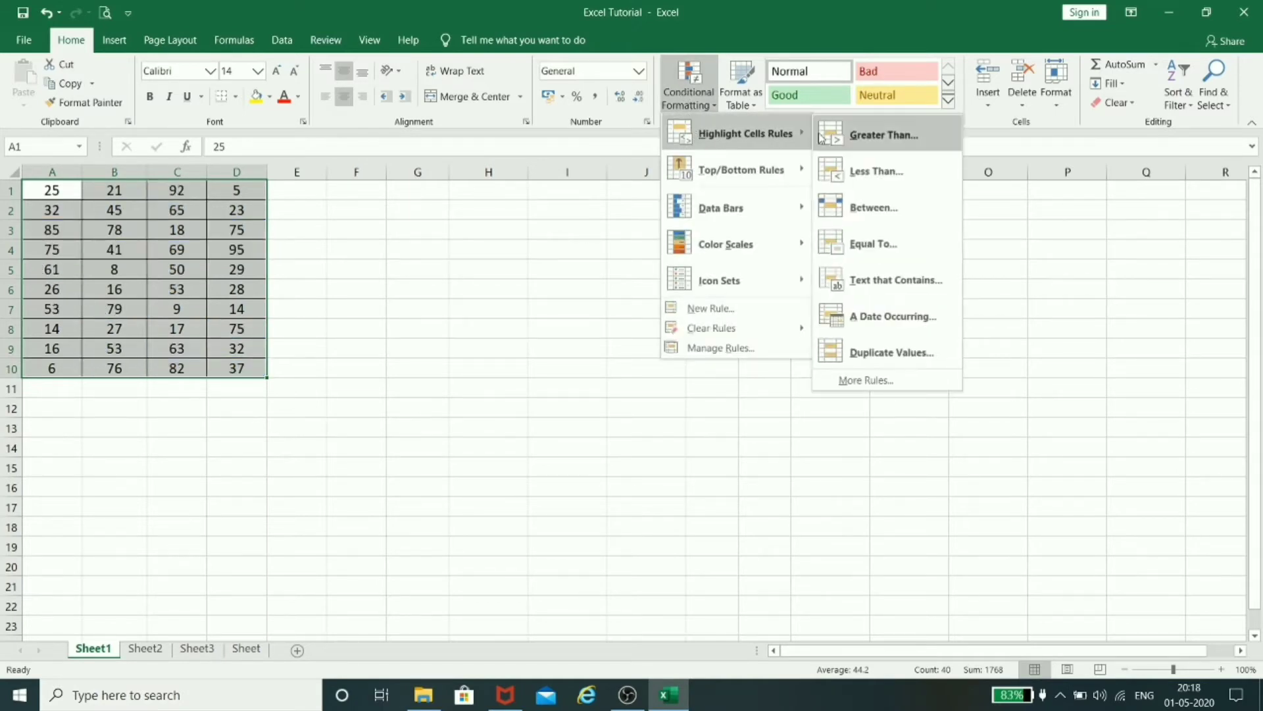
{"action": "left_click", "coordinate": [879, 172]}
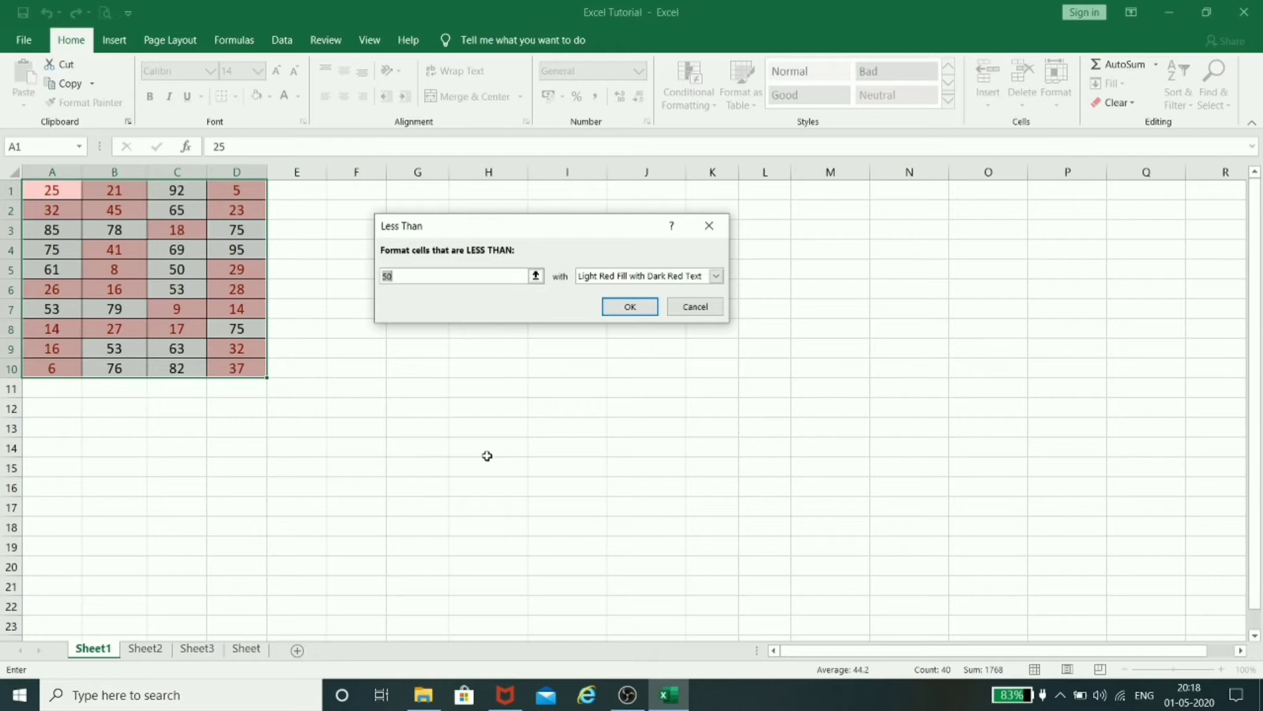
{"action": "type", "text": "45"}
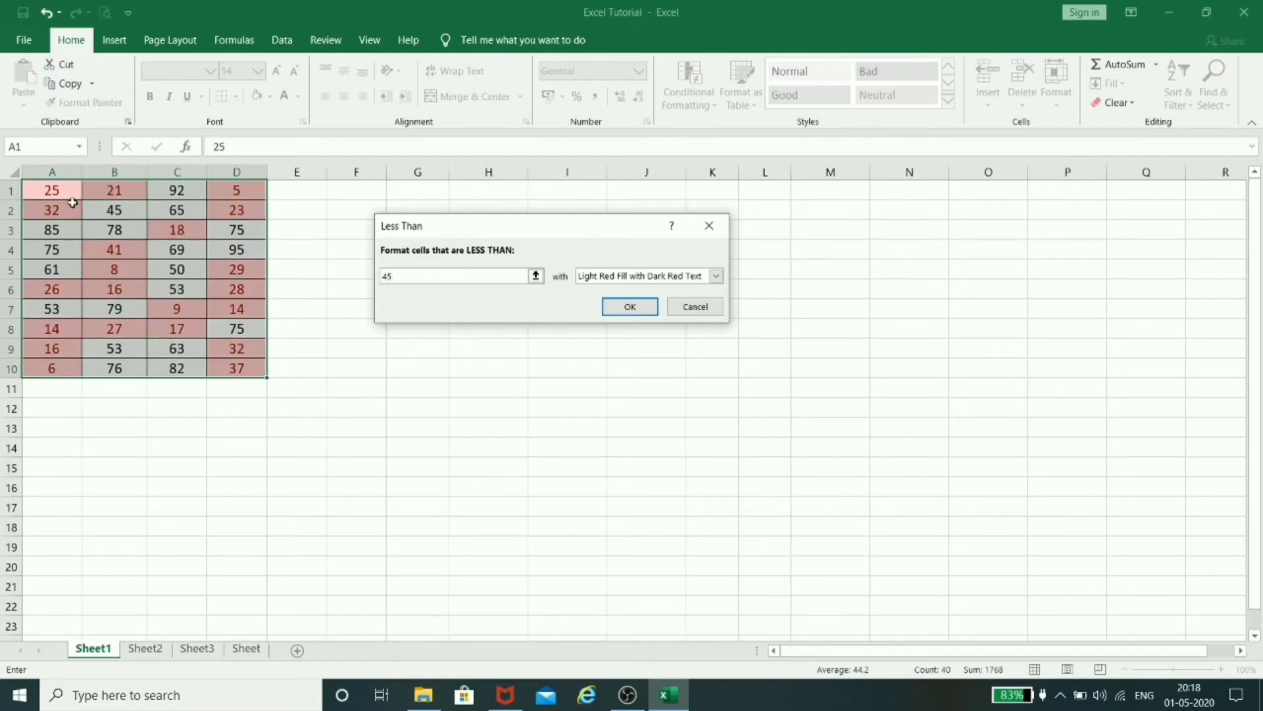
{"action": "left_click", "coordinate": [627, 283]}
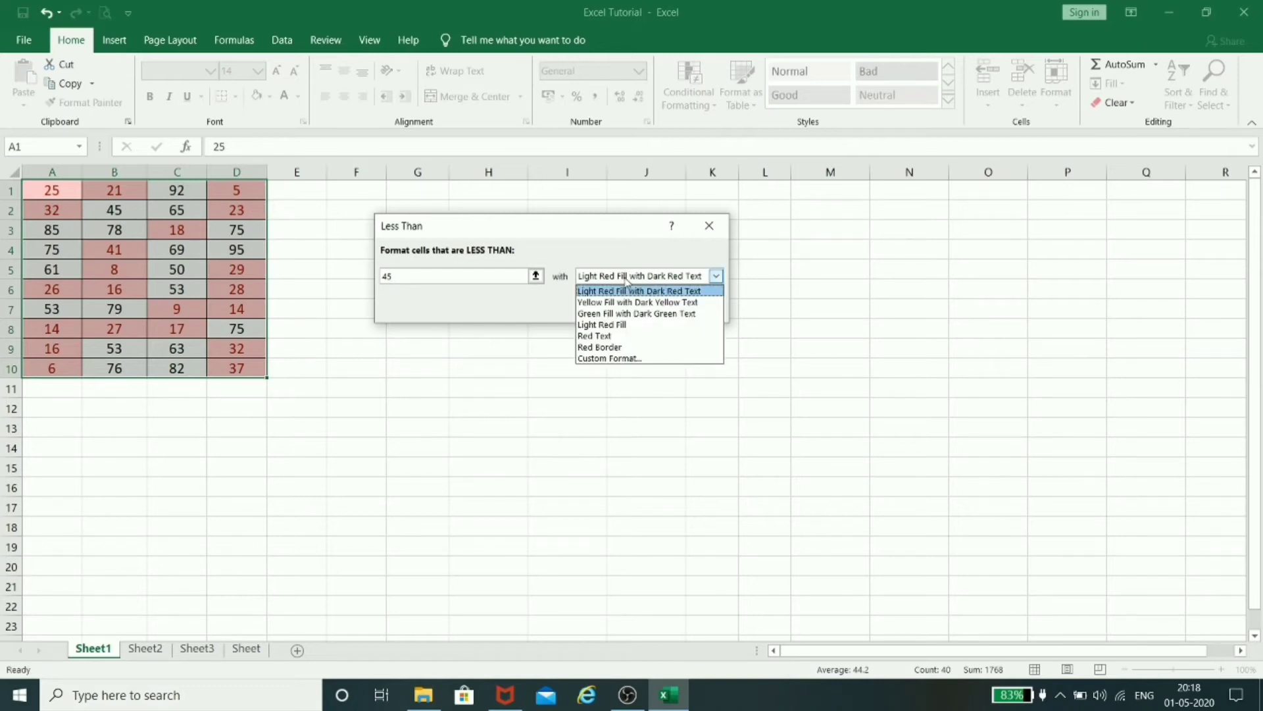
{"action": "left_click", "coordinate": [626, 304]}
{"action": "left_click", "coordinate": [631, 305]}
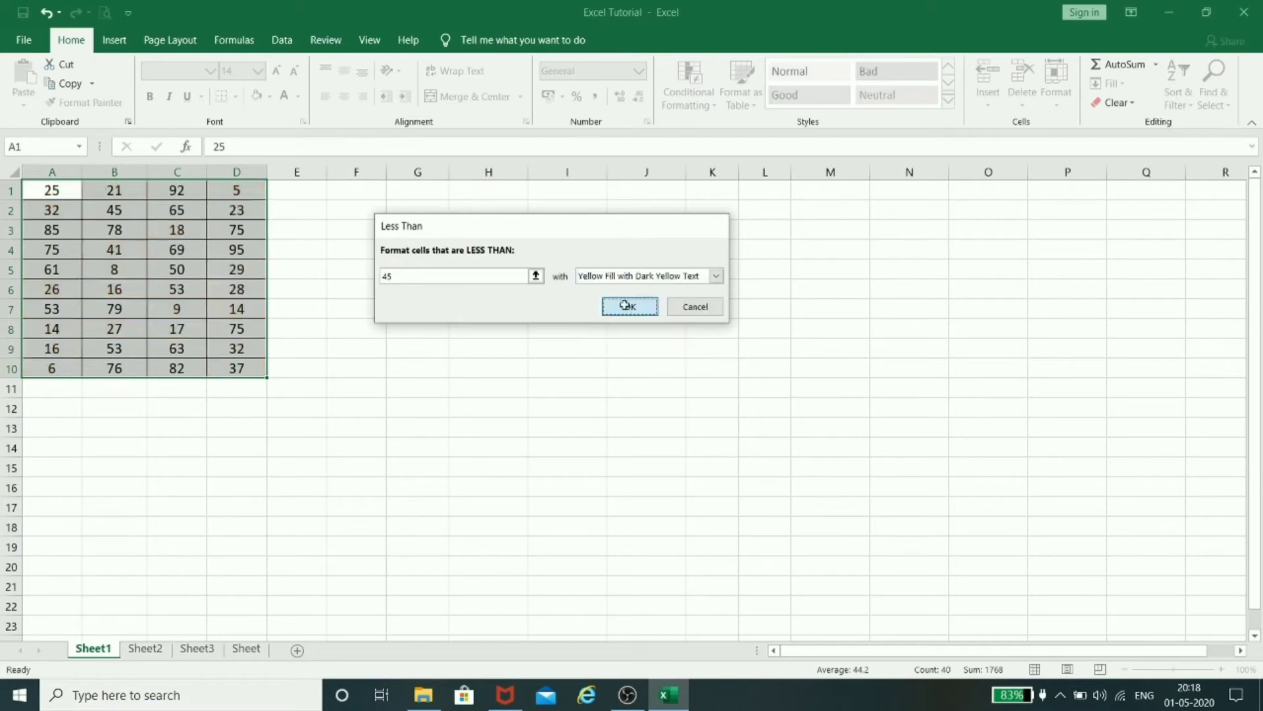
{"action": "left_click", "coordinate": [622, 391]}
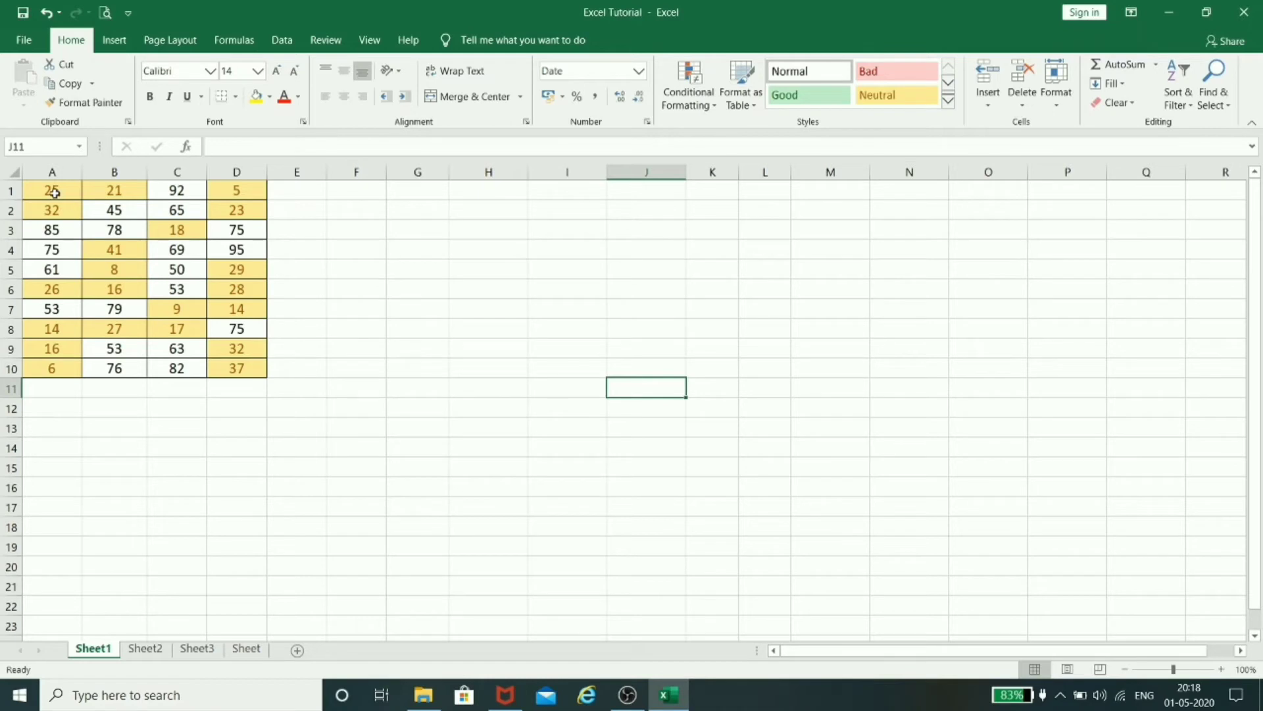
- Remove the yellow less-than highlighting by clearing the rules from selected cells A1:D10
{"action": "left_click_drag", "start_coordinate": [53, 191], "coordinate": [229, 361]}
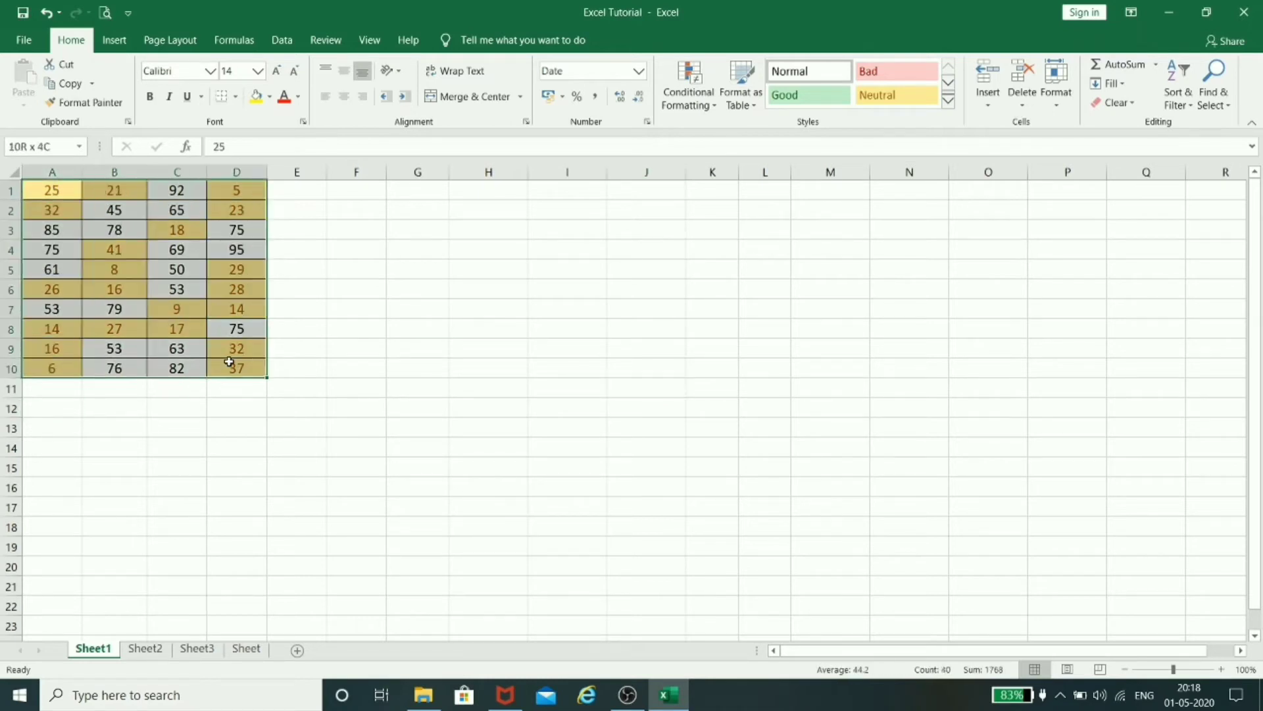
{"action": "left_click", "coordinate": [677, 73]}
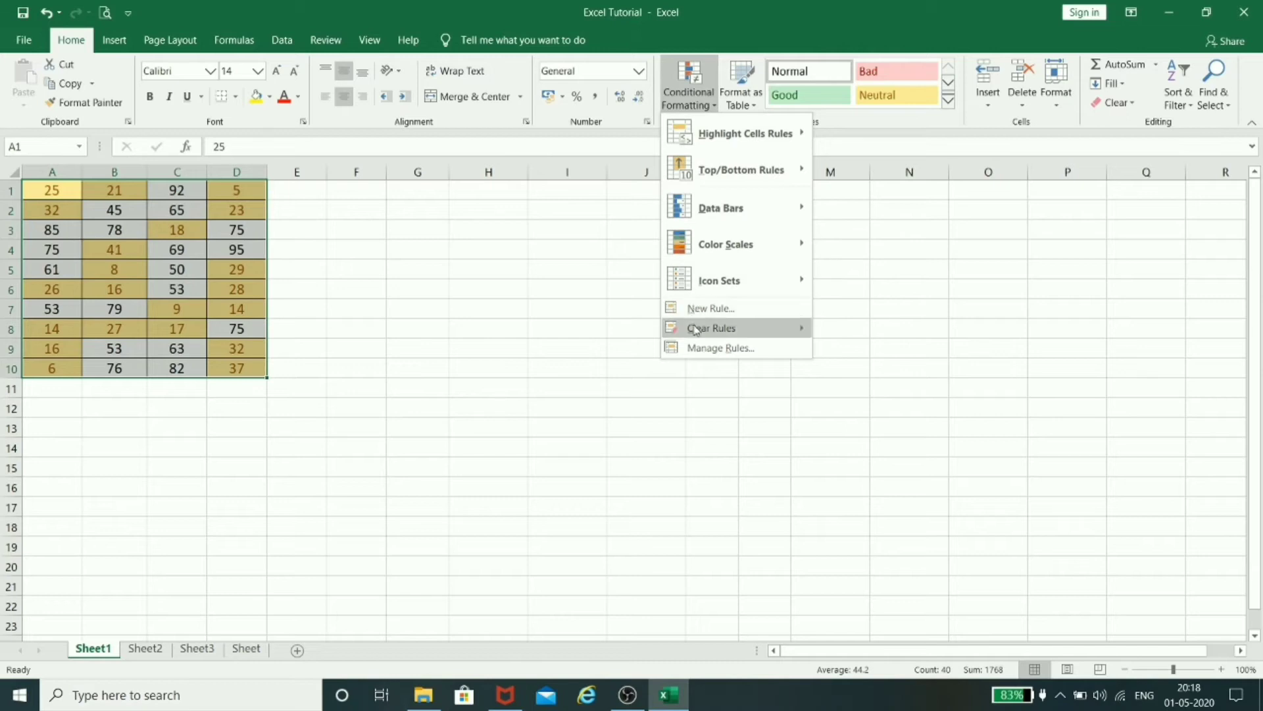
{"action": "mouse_move", "coordinate": [695, 329]}
{"action": "left_click", "coordinate": [907, 329]}
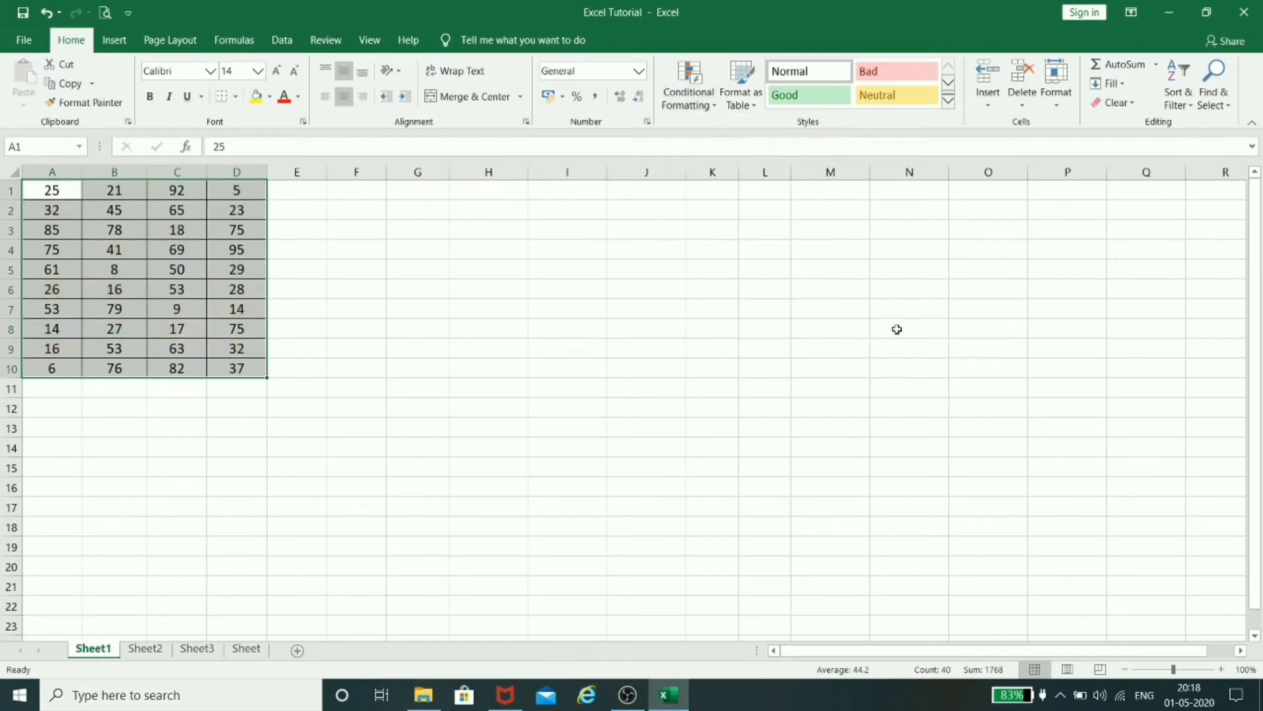
- Set up a Between highlight rule for A1:D10 with a lower limit of 26
{"action": "left_click", "coordinate": [696, 92]}
{"action": "mouse_move", "coordinate": [707, 136]}
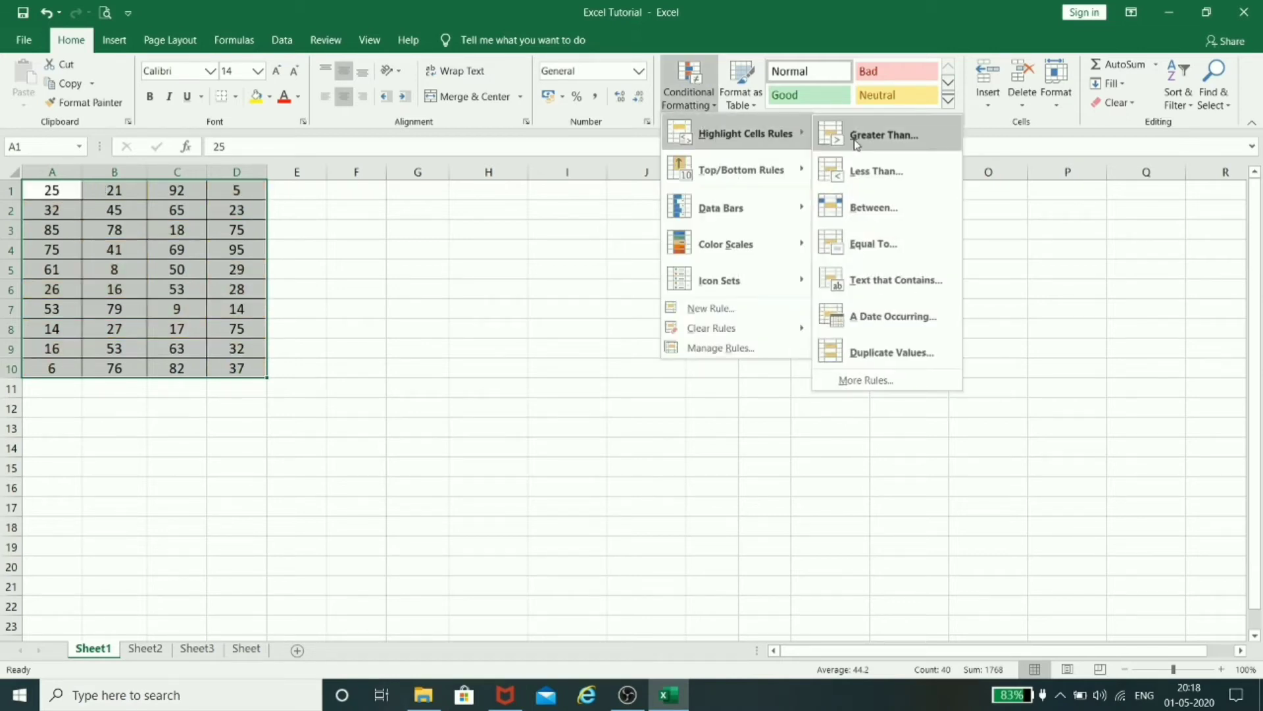
{"action": "left_click", "coordinate": [895, 209]}
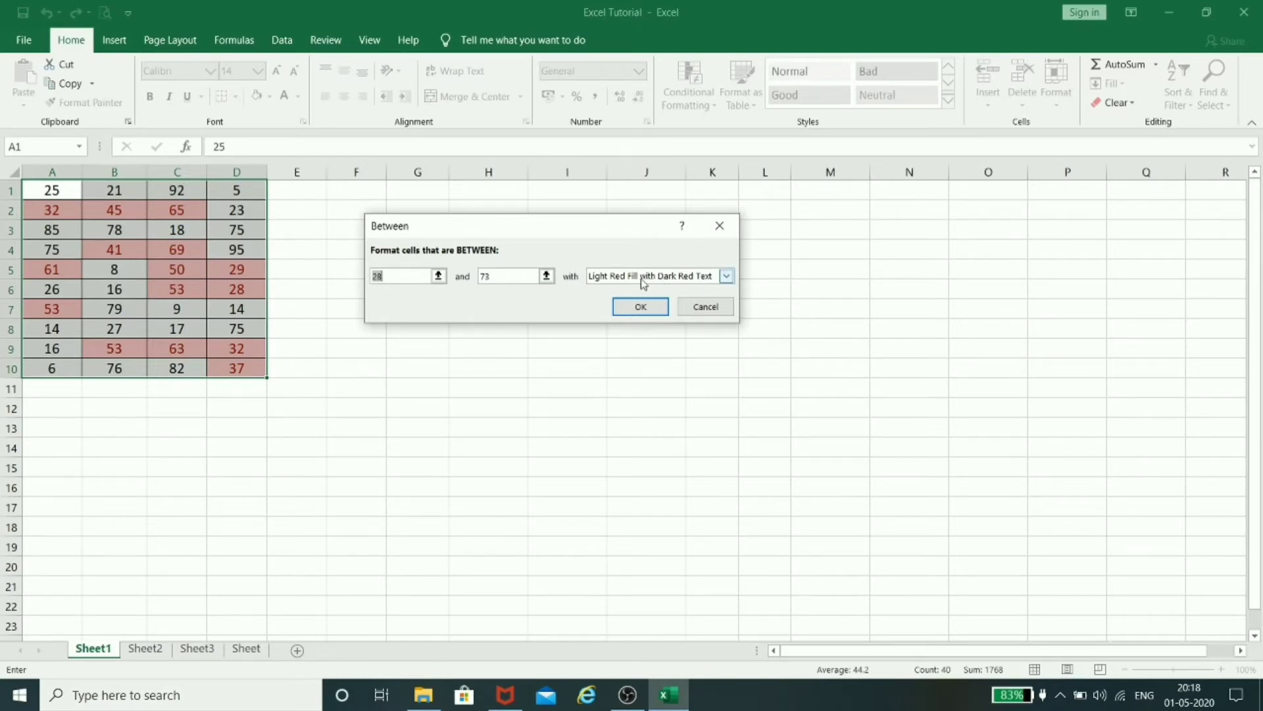
{"action": "left_click", "coordinate": [699, 281]}
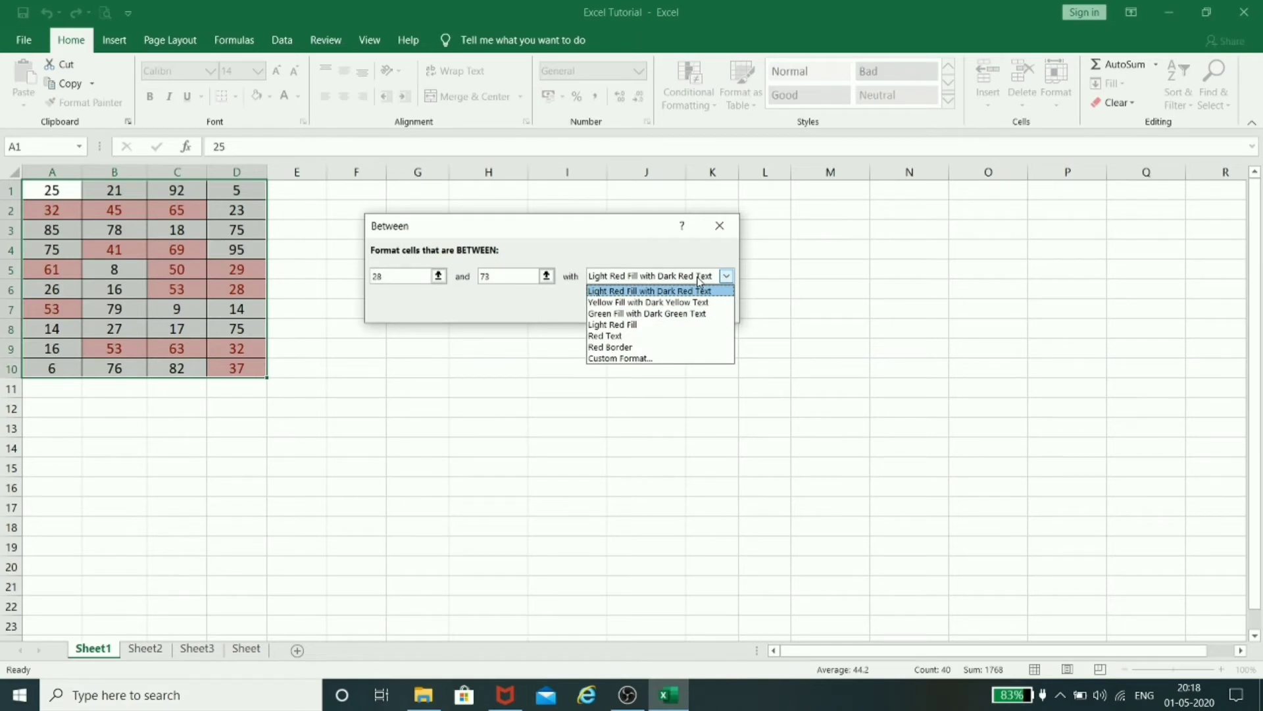
{"action": "left_click", "coordinate": [698, 278]}
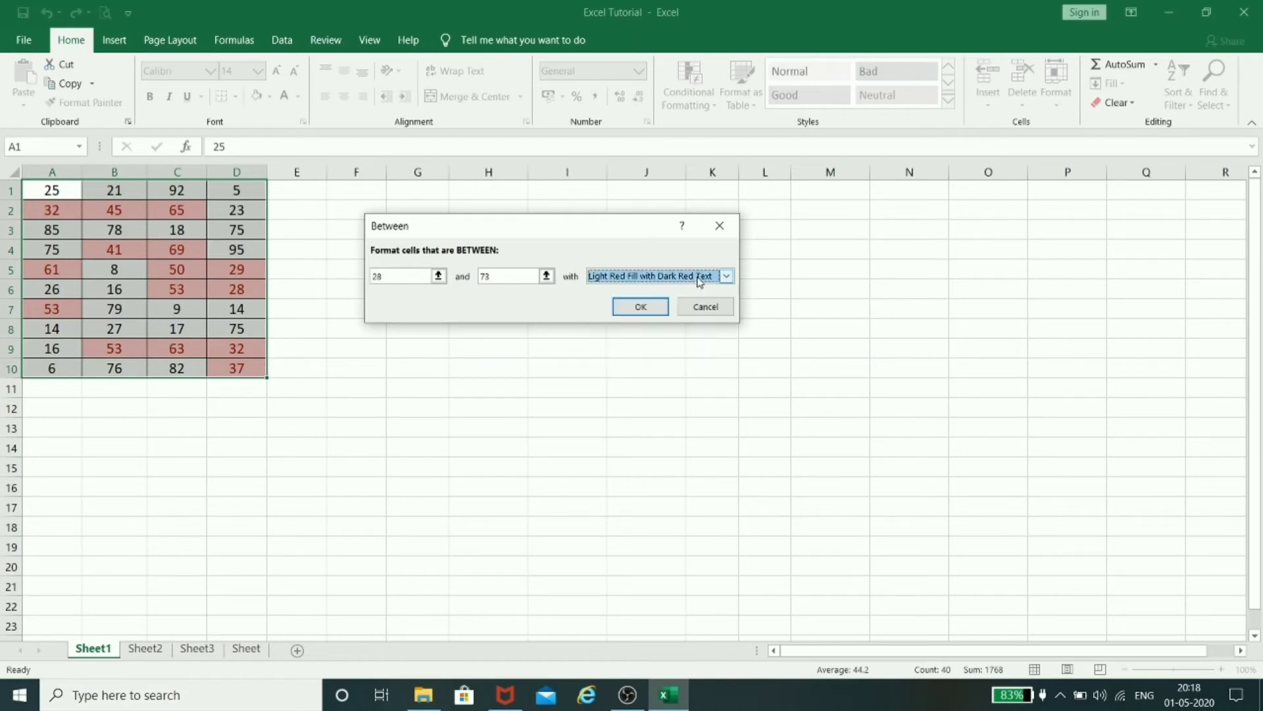
{"action": "left_click", "coordinate": [392, 277]}
{"action": "key", "text": "BackSpace"}
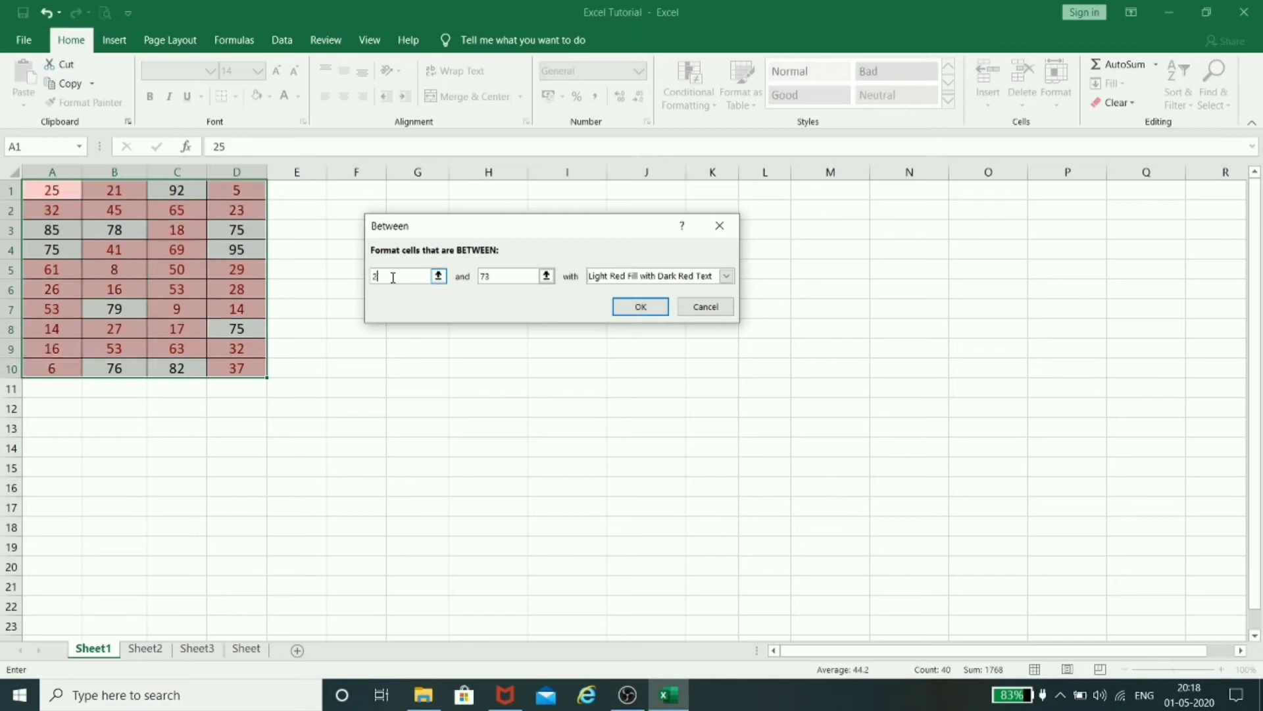
{"action": "type", "text": "6"}
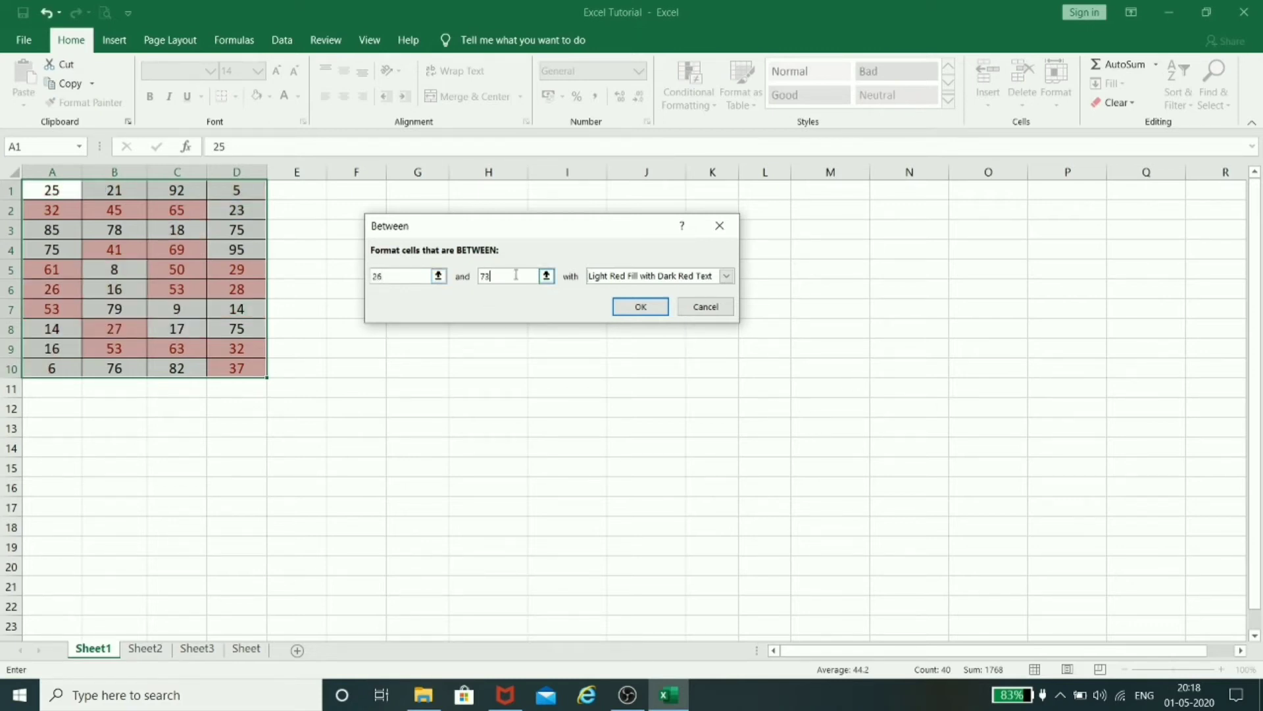
- Set the Between rule's upper limit to 50 and apply it with Light Red Fill with Dark Red Text
{"action": "key", "text": "BackSpace"}
{"action": "key", "text": "BackSpace"}
{"action": "type", "text": "50"}
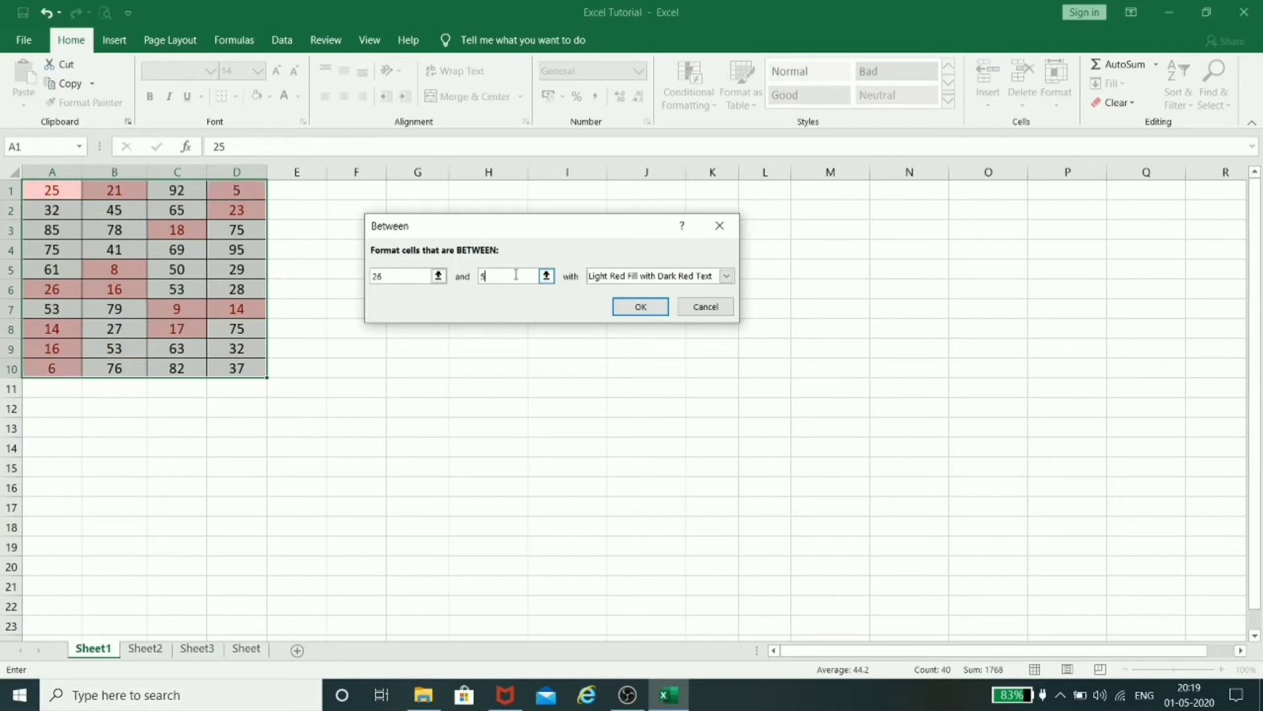
{"action": "left_click", "coordinate": [637, 309]}
{"action": "left_click", "coordinate": [559, 443]}
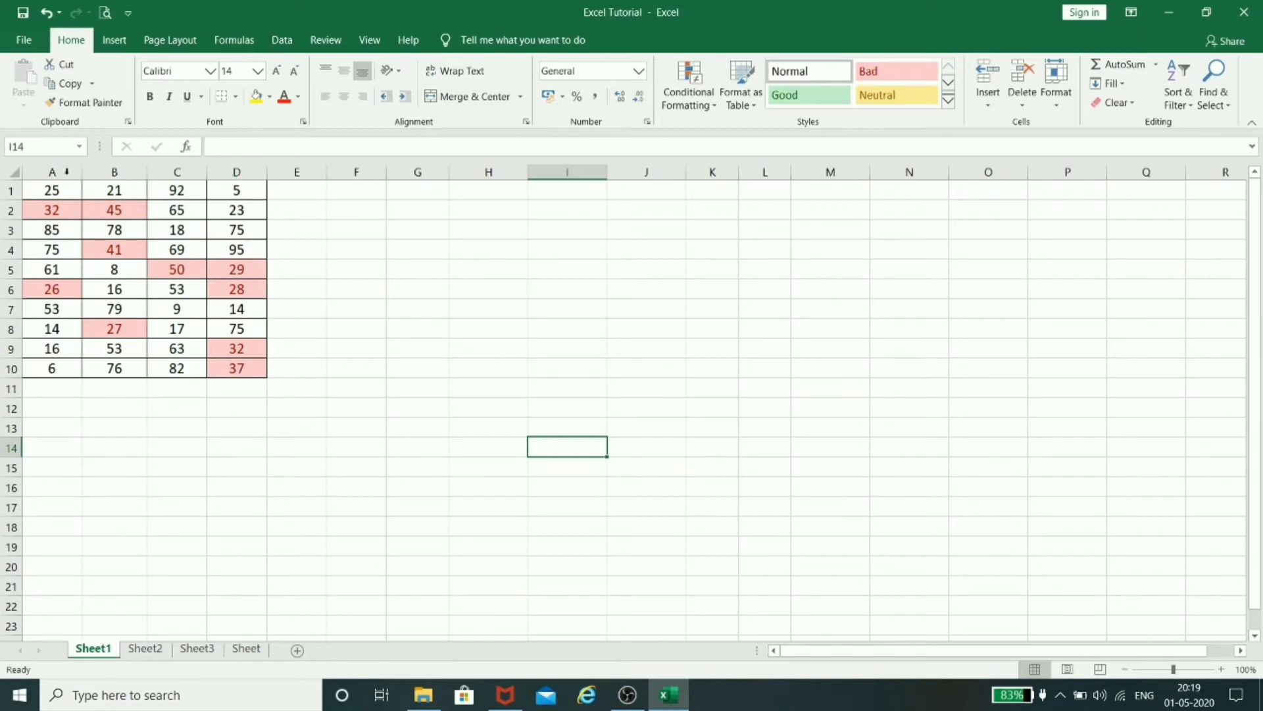
{"action": "left_click", "coordinate": [55, 291]}
{"action": "left_click", "coordinate": [176, 269]}
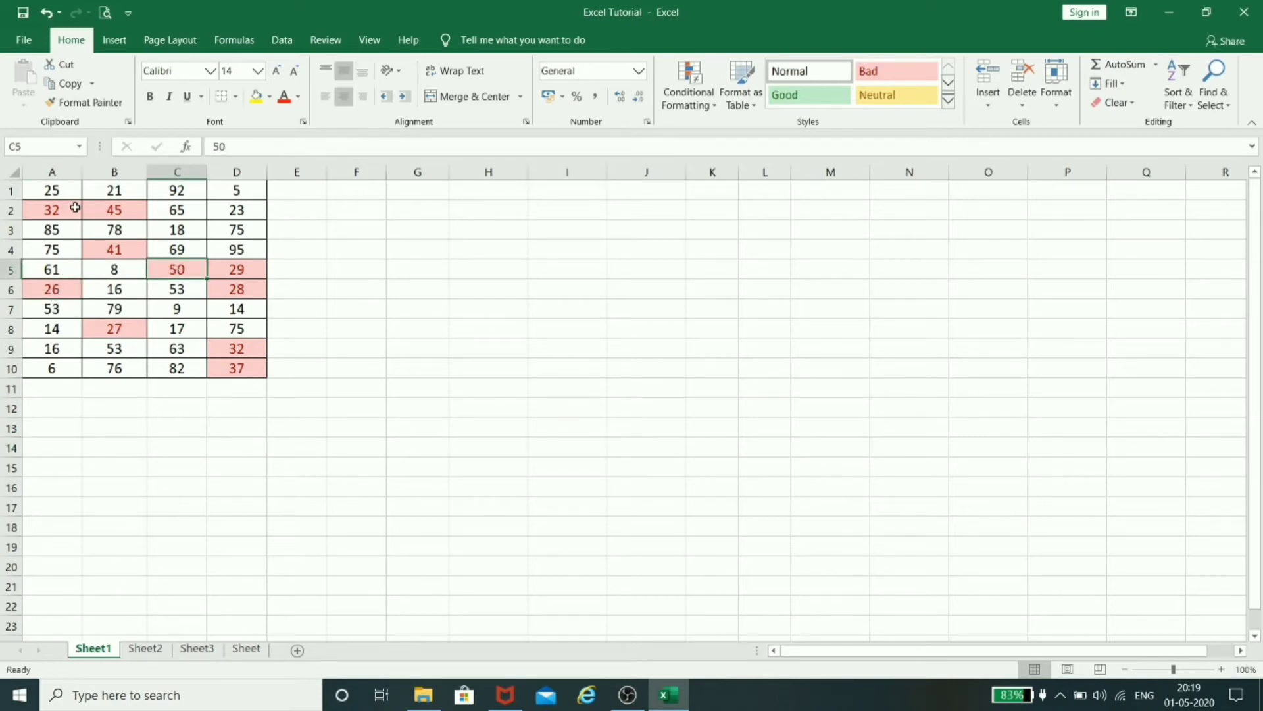
- Clear the Between rule's red highlighting from the selected cells A1:D10
{"action": "left_click_drag", "start_coordinate": [55, 184], "coordinate": [248, 356]}
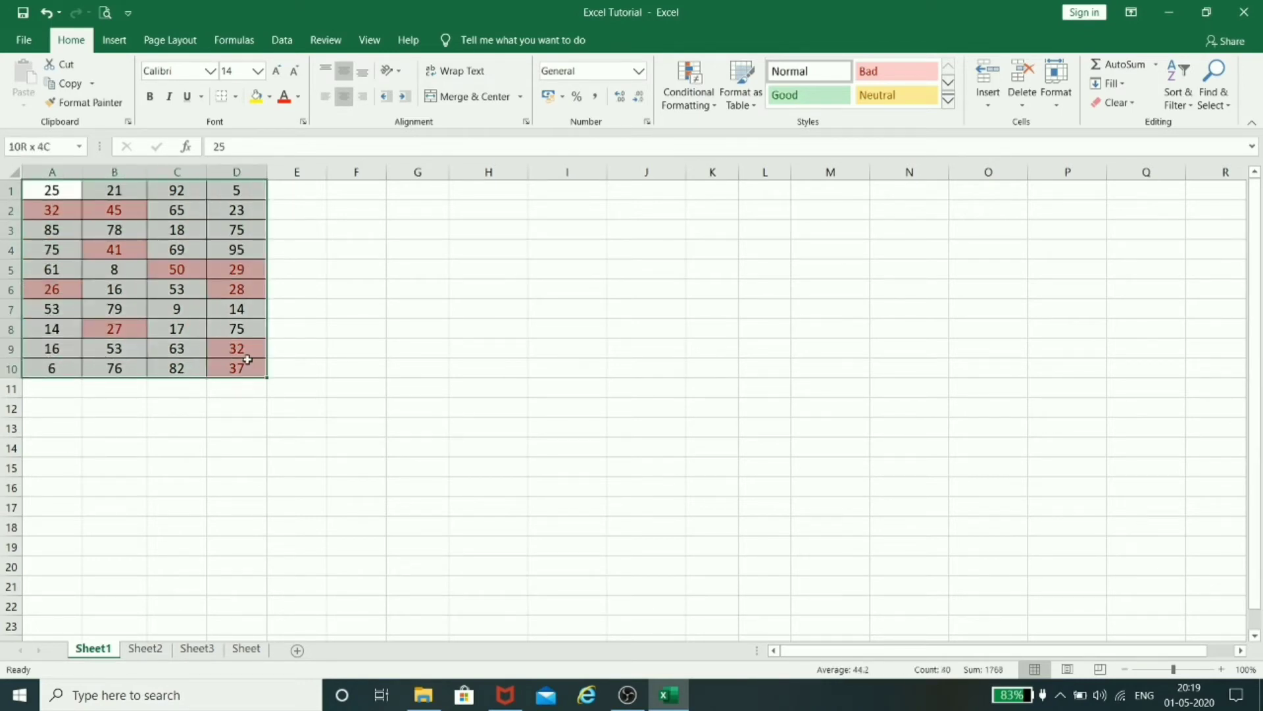
{"action": "left_click", "coordinate": [687, 104]}
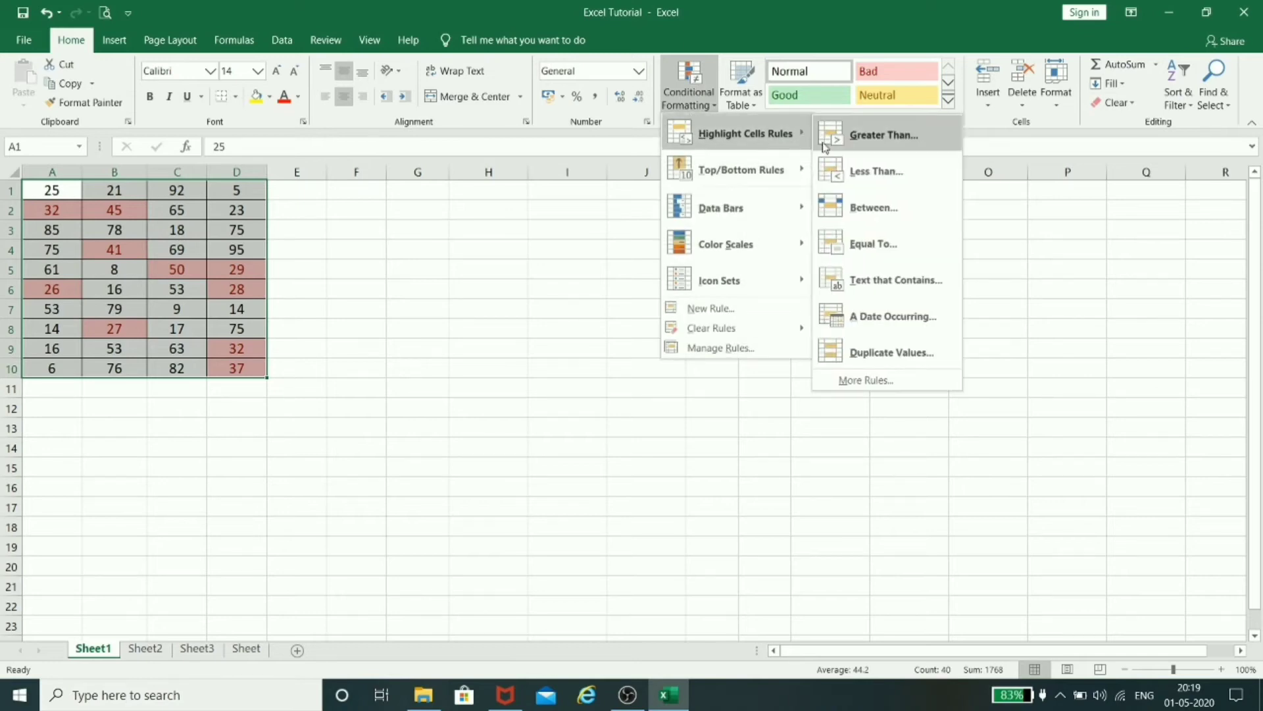
{"action": "mouse_move", "coordinate": [789, 327]}
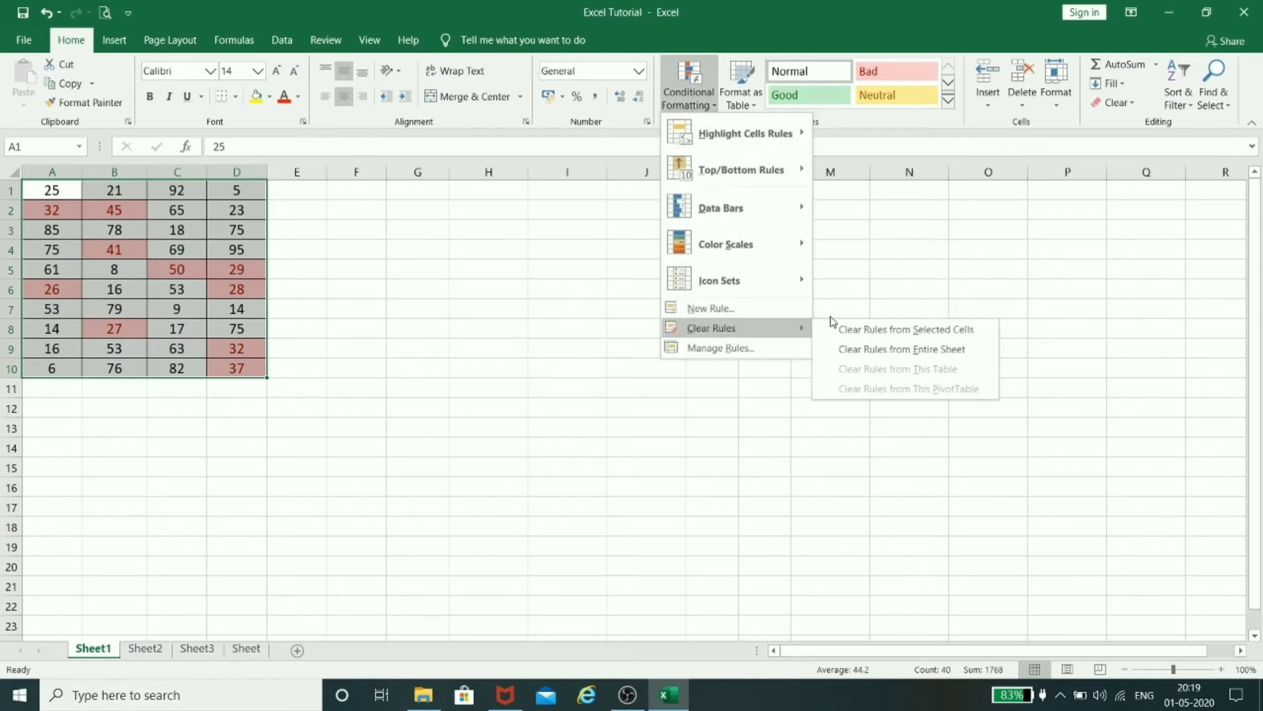
{"action": "left_click", "coordinate": [849, 329]}
- Highlight cells in A1:D10 that are equal to 50 with Light Red Fill with Dark Red Text
{"action": "left_click", "coordinate": [688, 92]}
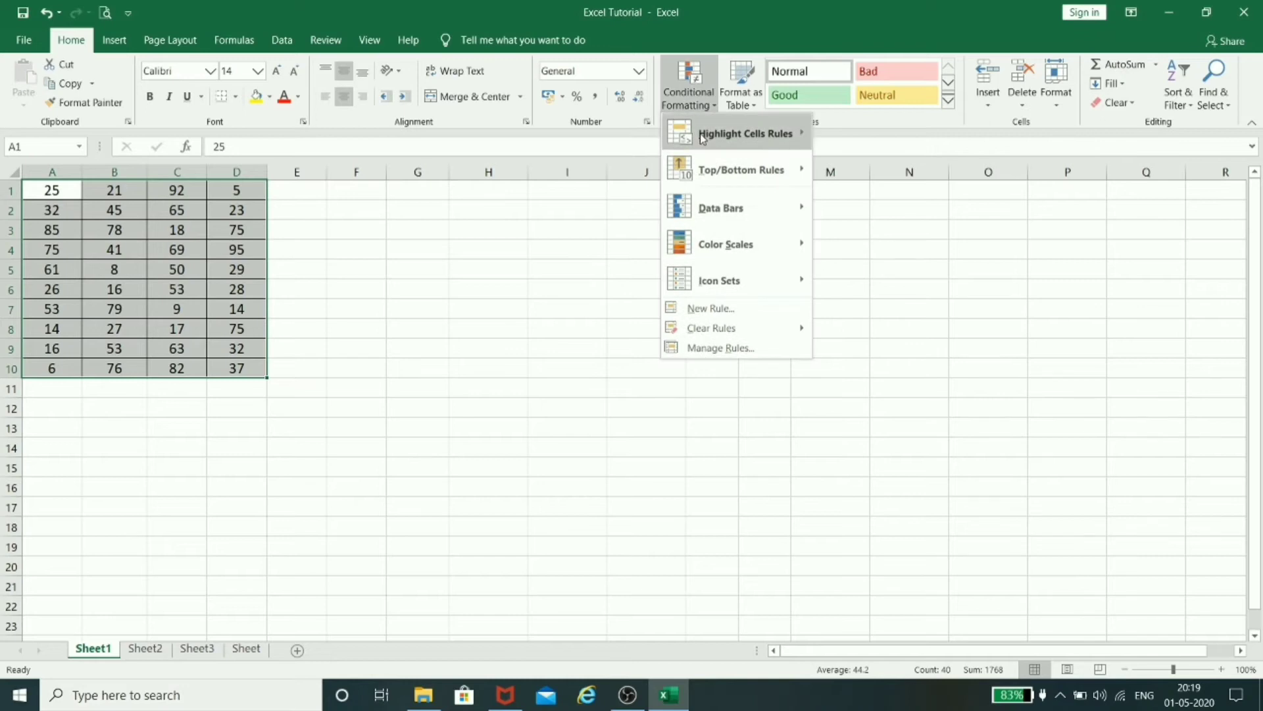
{"action": "mouse_move", "coordinate": [792, 136]}
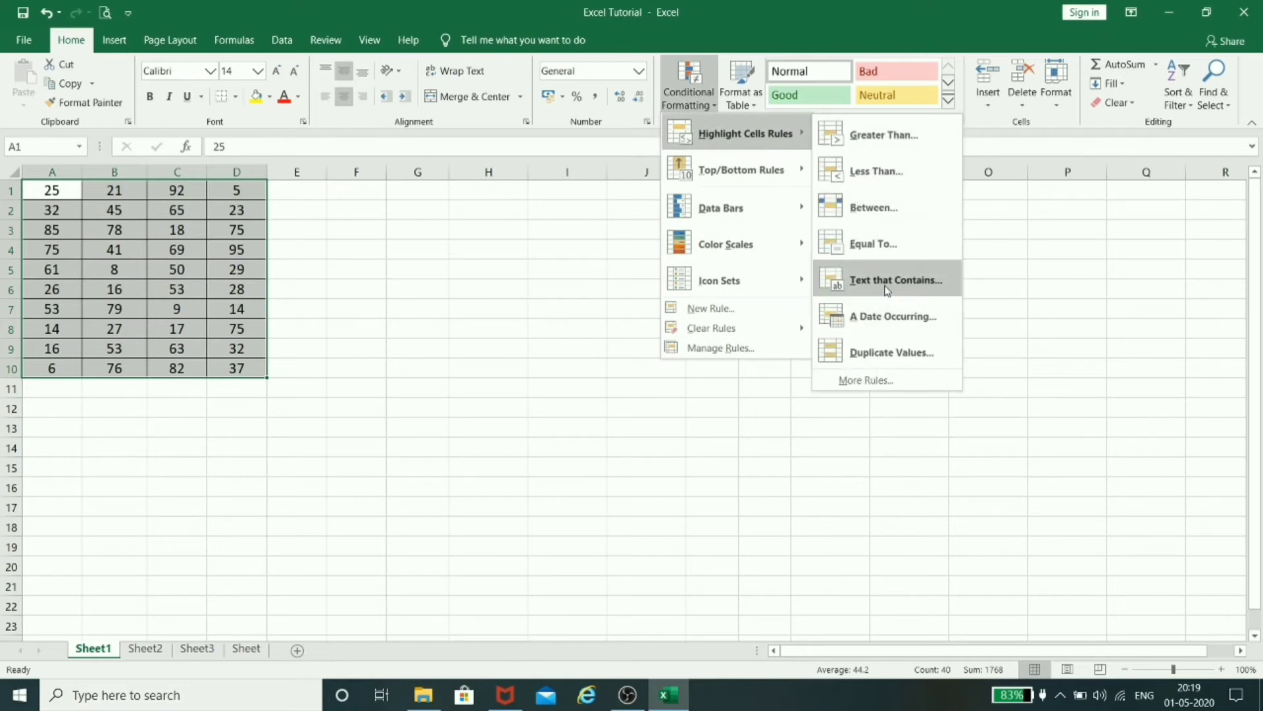
{"action": "left_click", "coordinate": [883, 250]}
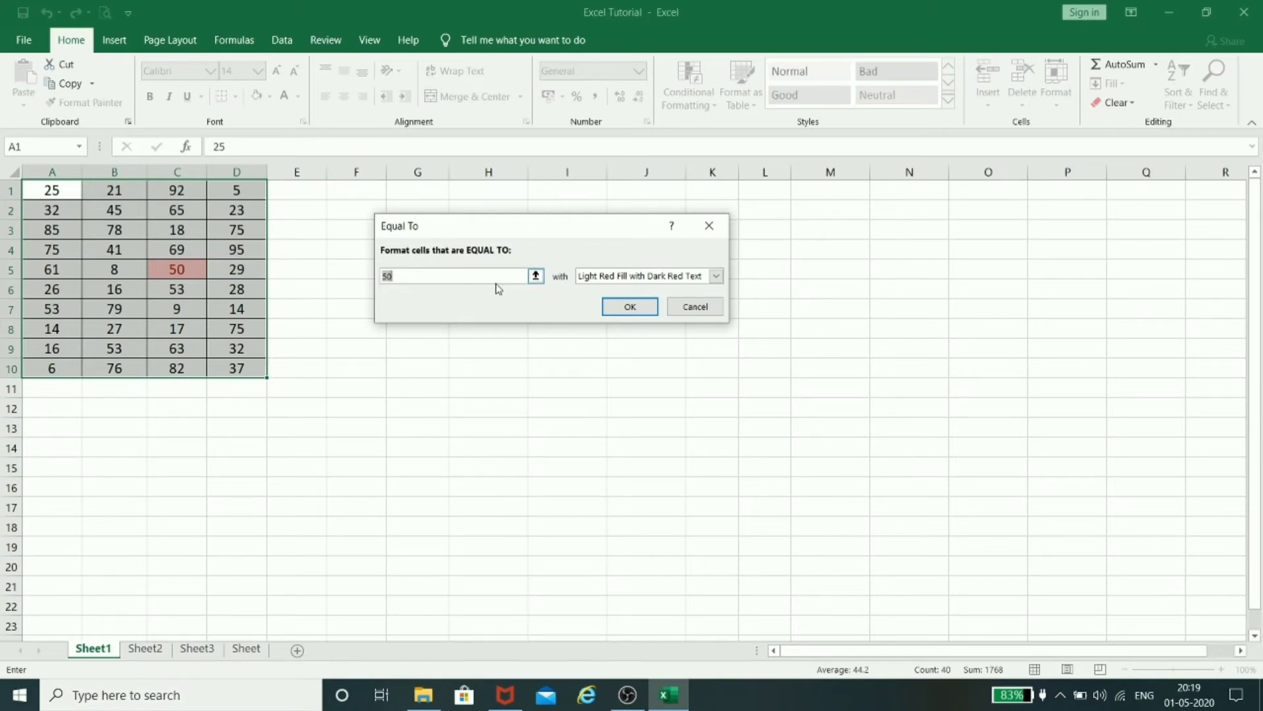
{"action": "left_click", "coordinate": [629, 307]}
{"action": "left_click", "coordinate": [170, 289]}
{"action": "left_click_drag", "start_coordinate": [63, 190], "coordinate": [235, 372]}
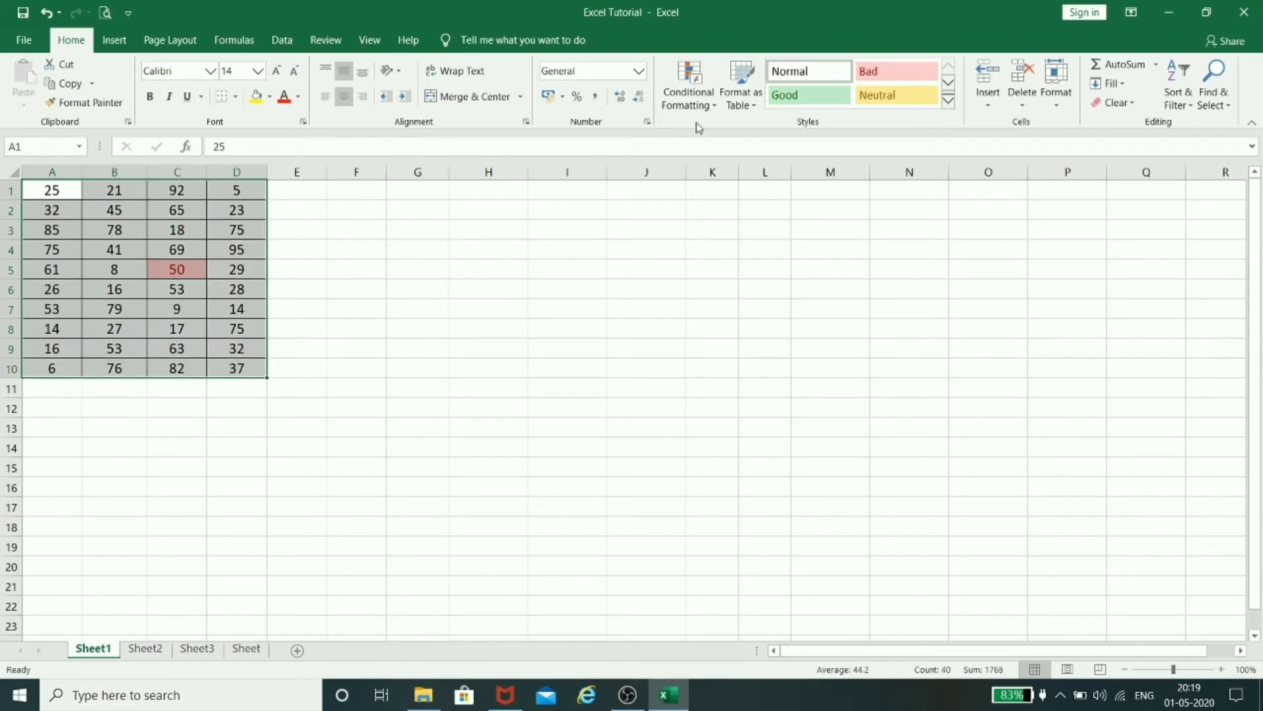
{"action": "left_click", "coordinate": [700, 101]}
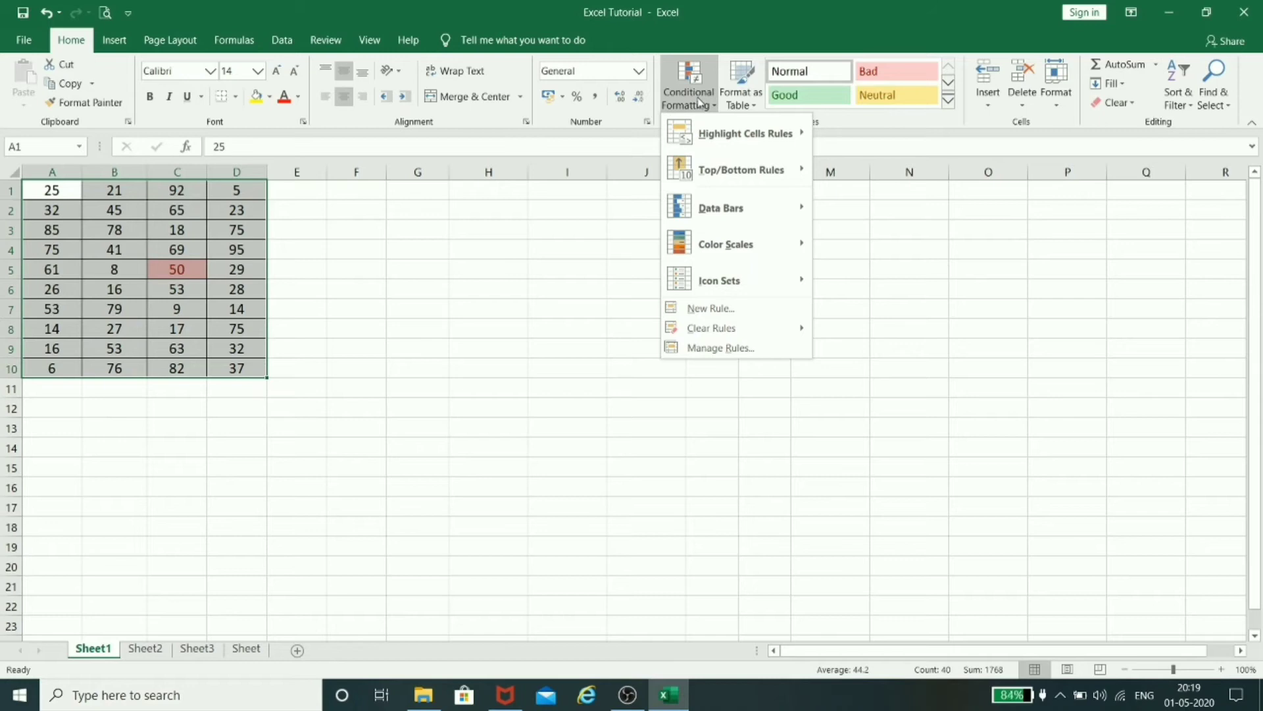
{"action": "left_click", "coordinate": [702, 102]}
{"action": "left_click", "coordinate": [703, 102]}
{"action": "mouse_move", "coordinate": [727, 139]}
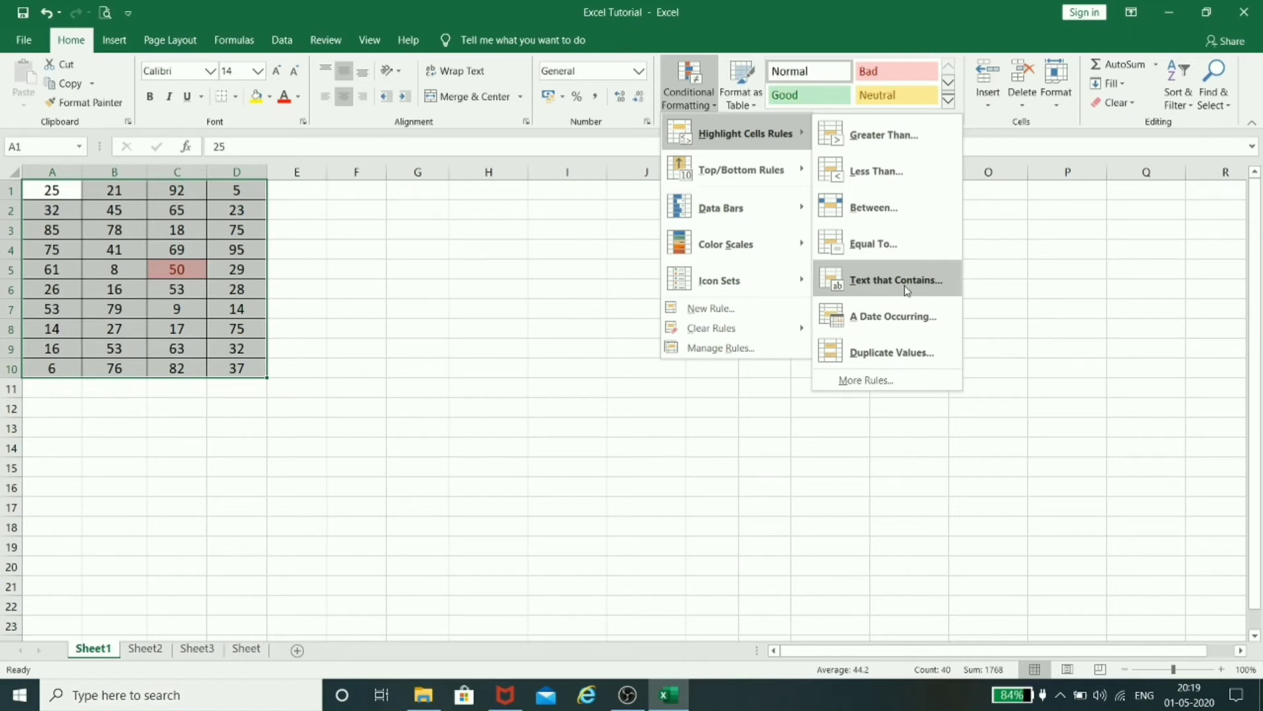
{"action": "left_click", "coordinate": [612, 303]}
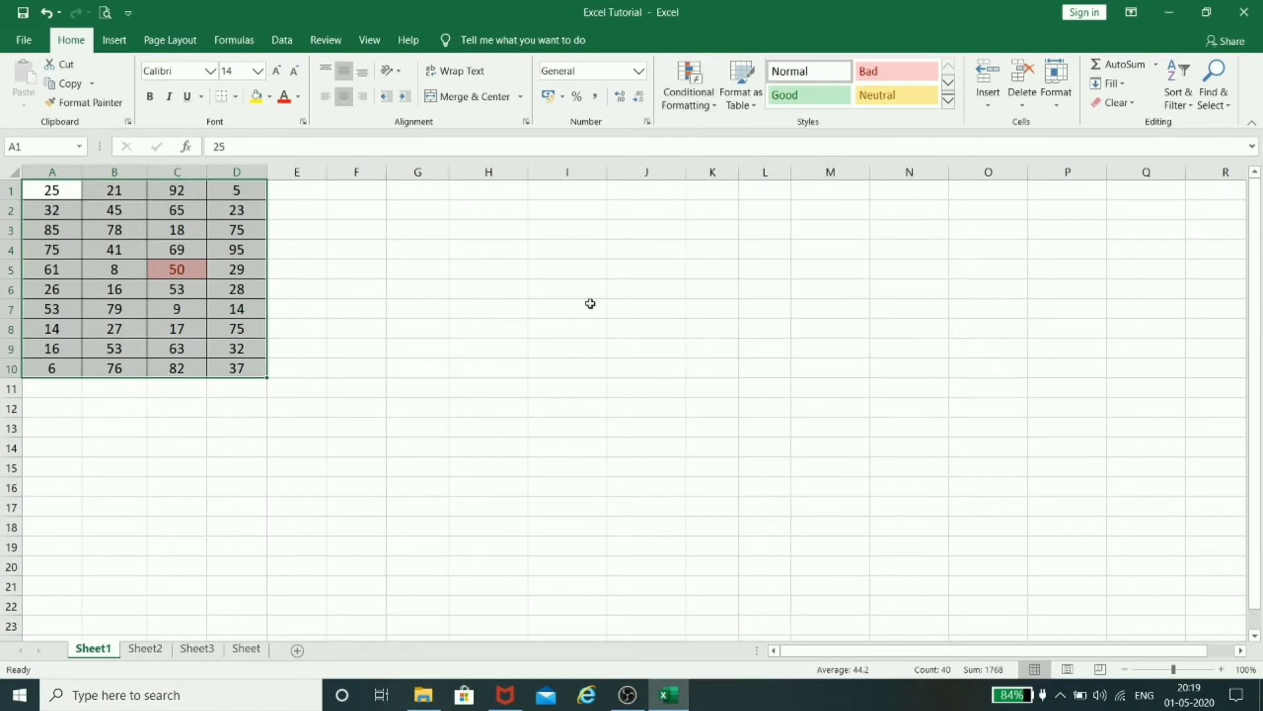
- On Sheet2, highlight cells in A1:A2 that contain the text in D1 with Light Red Fill with Dark Red Text
{"action": "left_click", "coordinate": [144, 648]}
{"action": "left_click", "coordinate": [677, 485]}
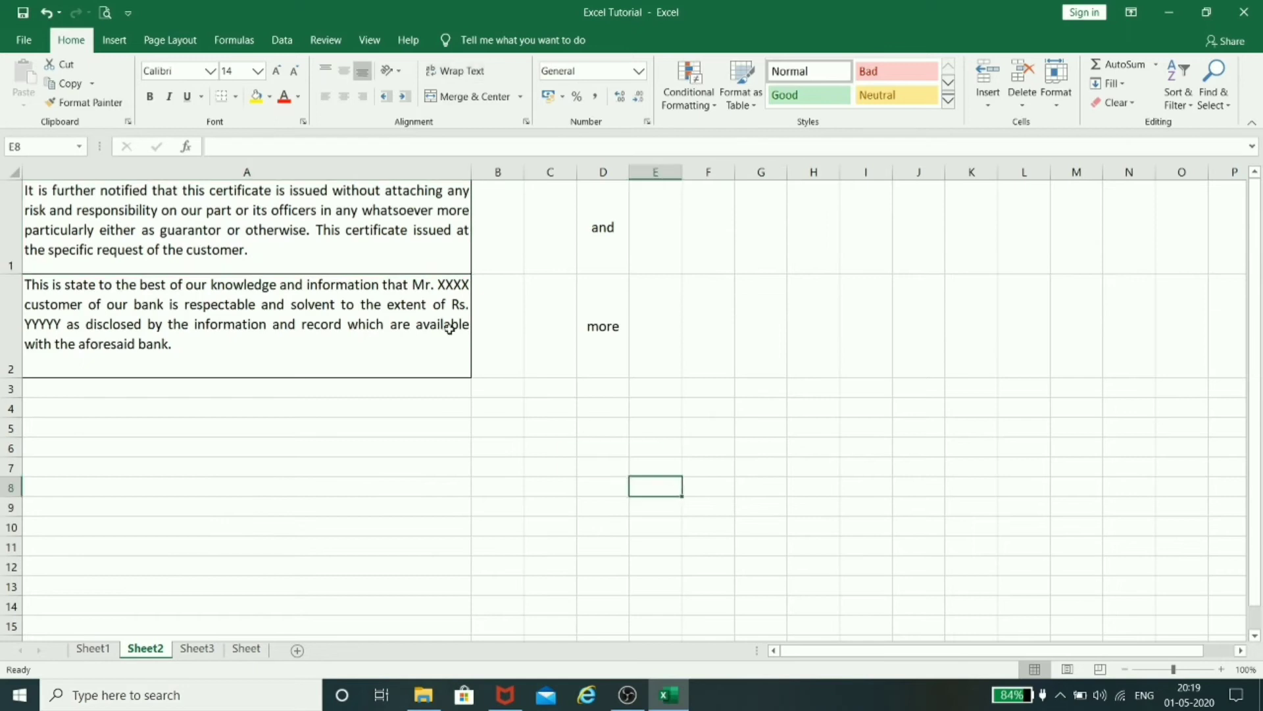
{"action": "left_click_drag", "start_coordinate": [288, 212], "coordinate": [289, 329]}
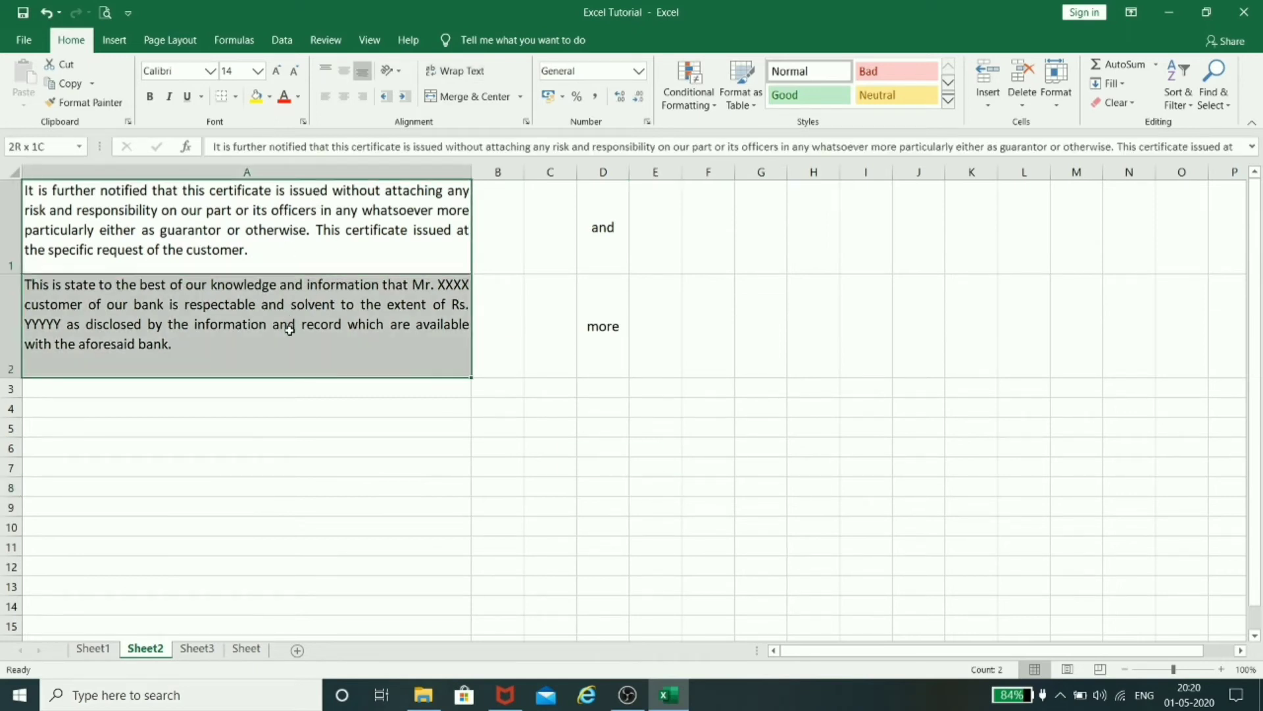
{"action": "left_click", "coordinate": [691, 97]}
{"action": "mouse_move", "coordinate": [715, 129]}
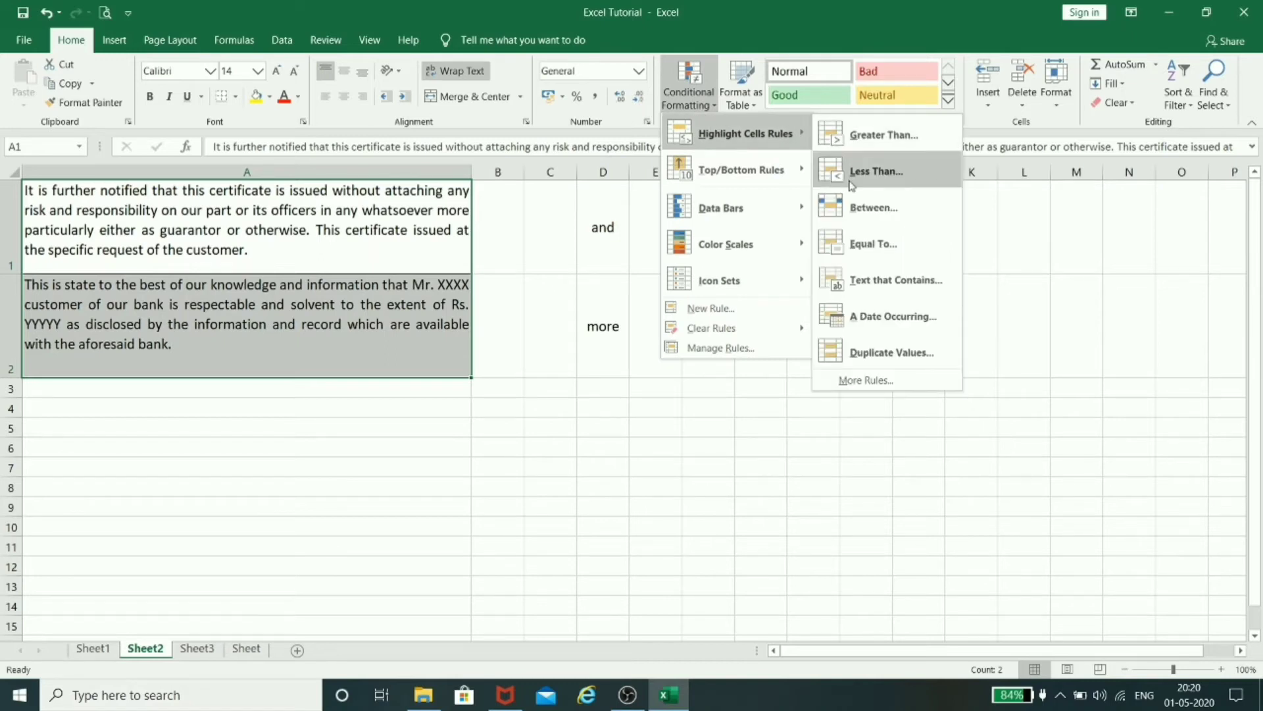
{"action": "left_click", "coordinate": [871, 283]}
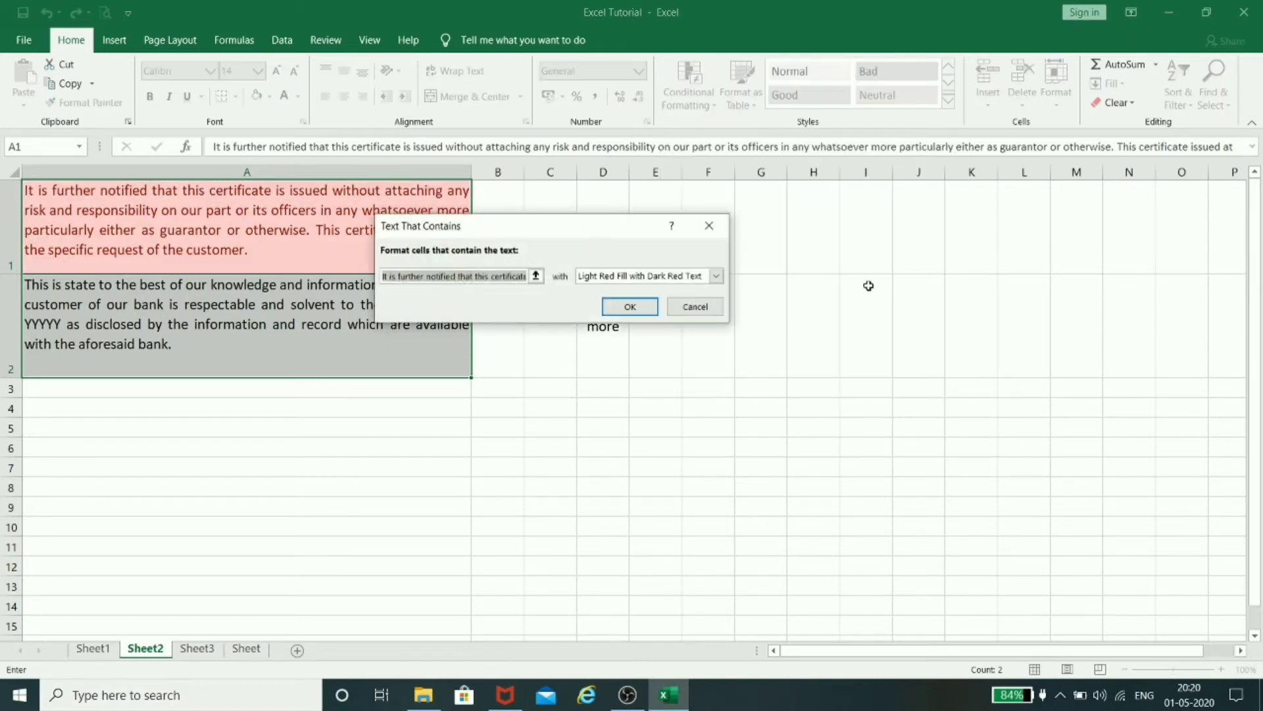
{"action": "left_click_drag", "start_coordinate": [561, 237], "coordinate": [784, 370]}
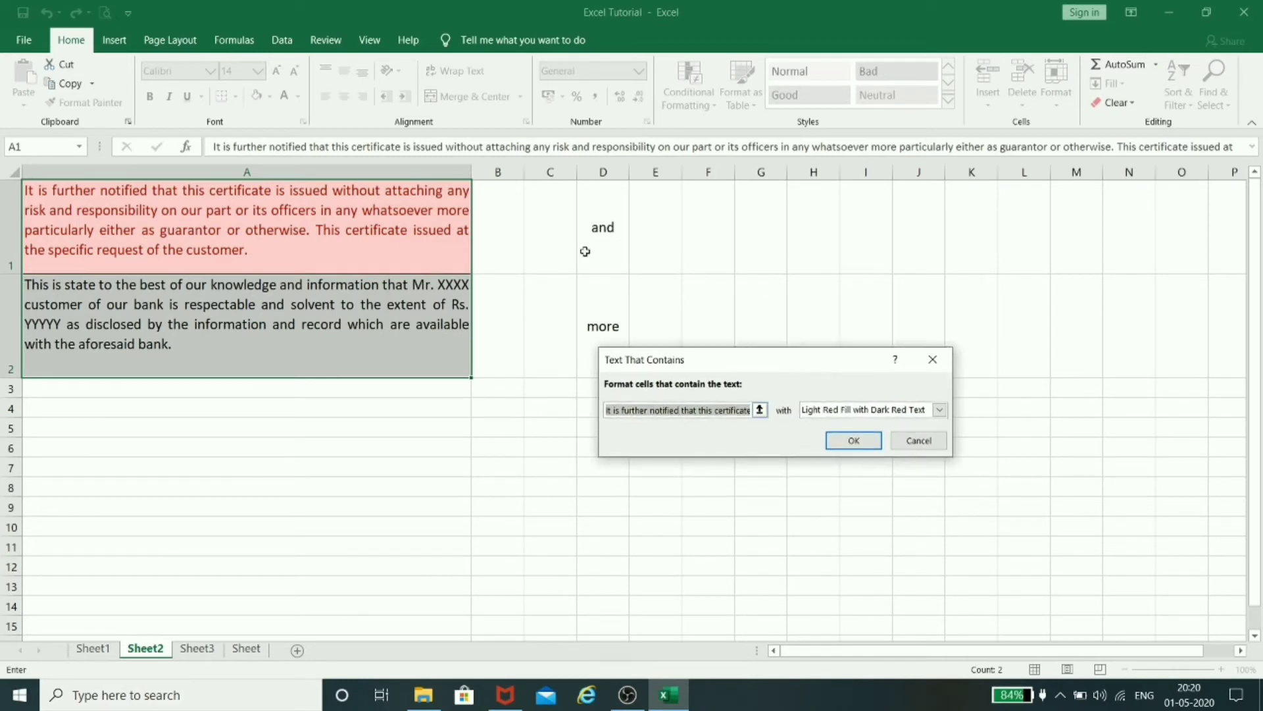
{"action": "left_click", "coordinate": [611, 228]}
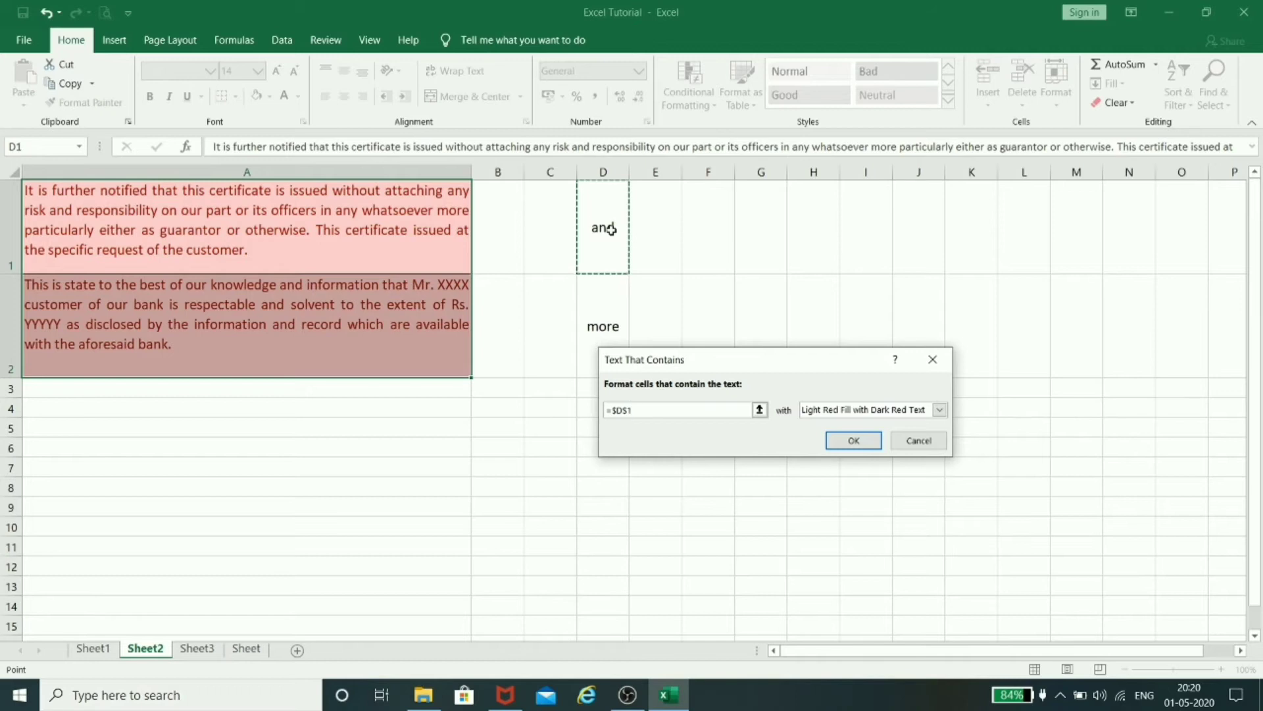
{"action": "key", "text": "Return"}
{"action": "left_click", "coordinate": [657, 403]}
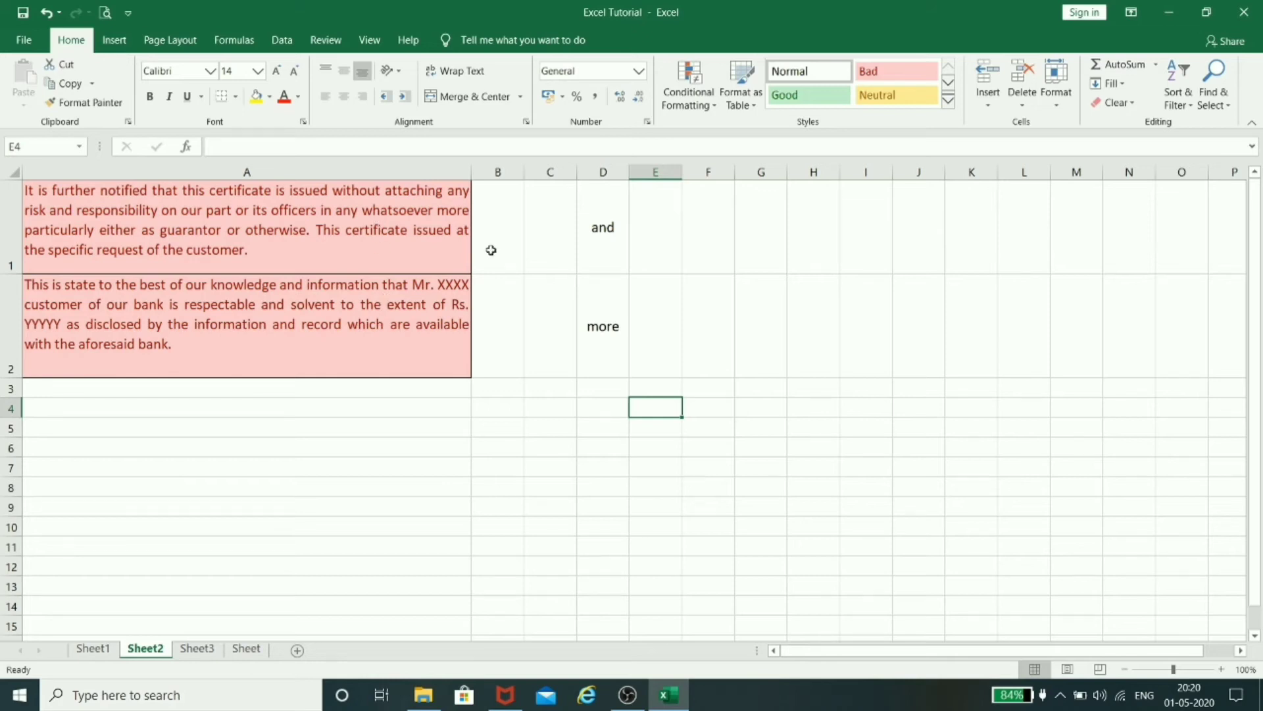
{"action": "left_click", "coordinate": [336, 222]}
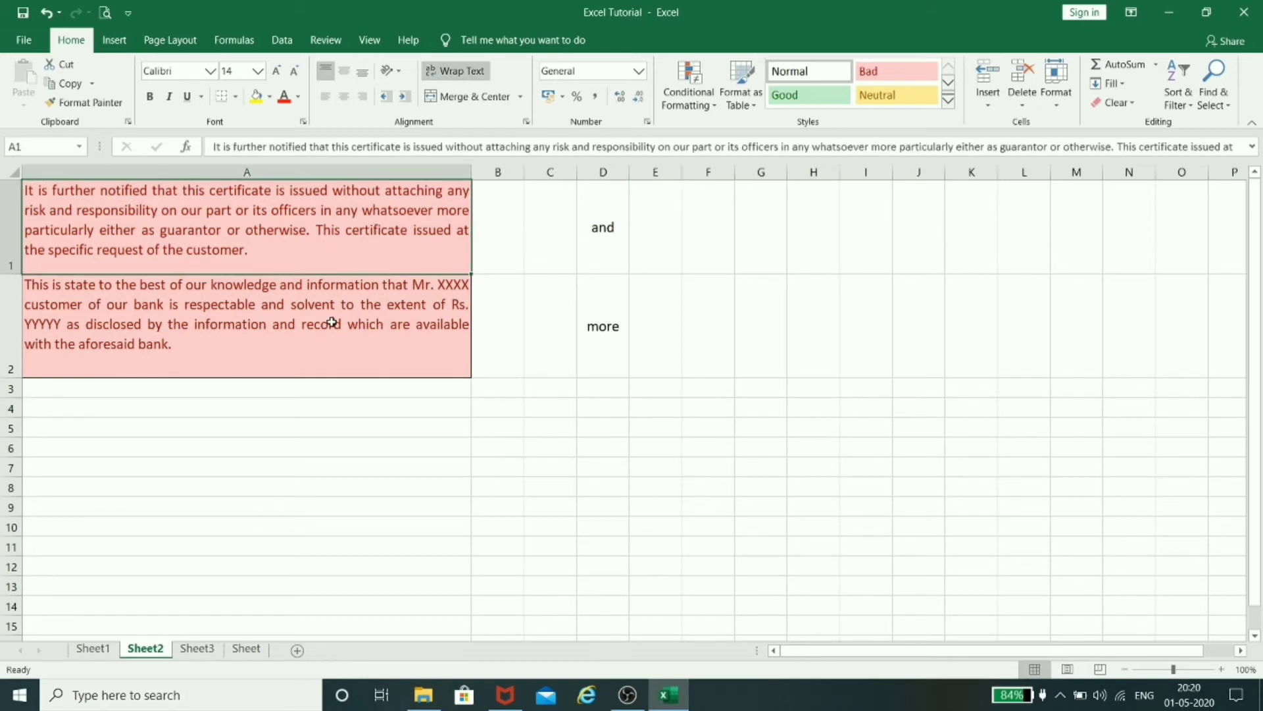
{"action": "left_click", "coordinate": [333, 319]}
{"action": "left_click", "coordinate": [348, 229]}
{"action": "left_click", "coordinate": [345, 332]}
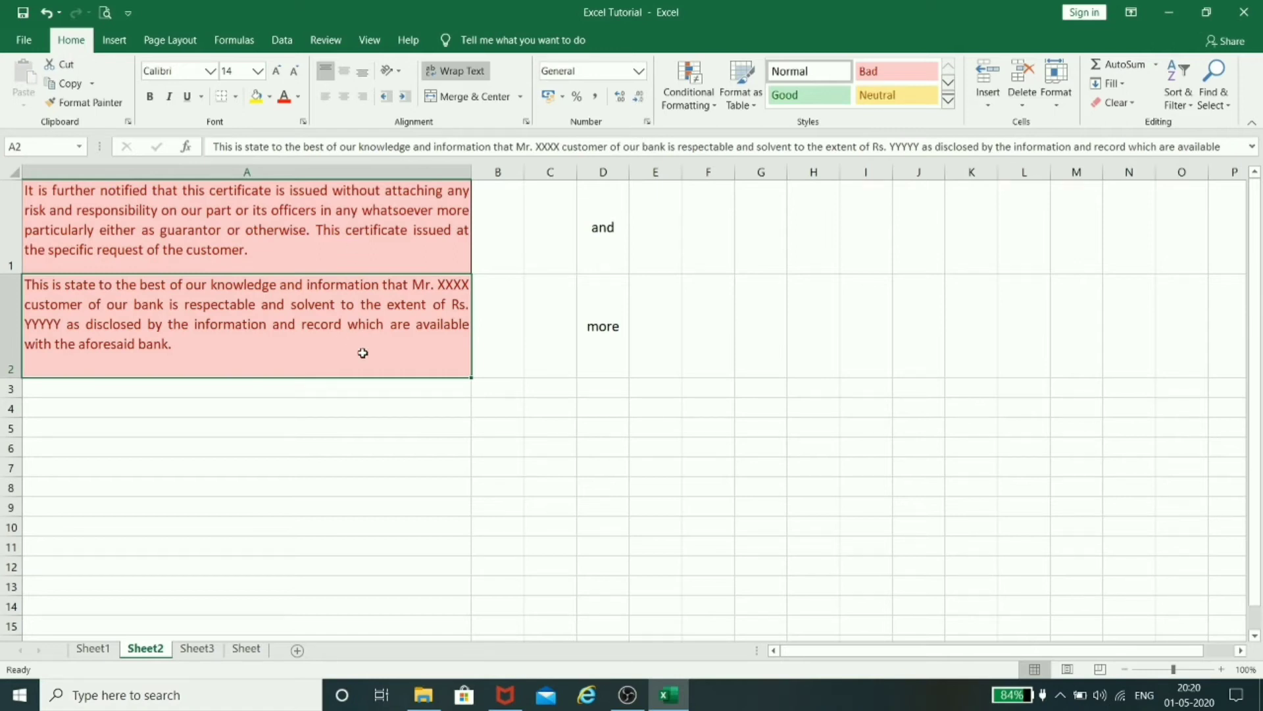
{"action": "left_click_drag", "start_coordinate": [374, 214], "coordinate": [372, 341]}
{"action": "left_click", "coordinate": [374, 342]}
- Clear the text-contains highlighting rules from the selected cells A1:A2 on Sheet2
{"action": "left_click_drag", "start_coordinate": [385, 213], "coordinate": [389, 350]}
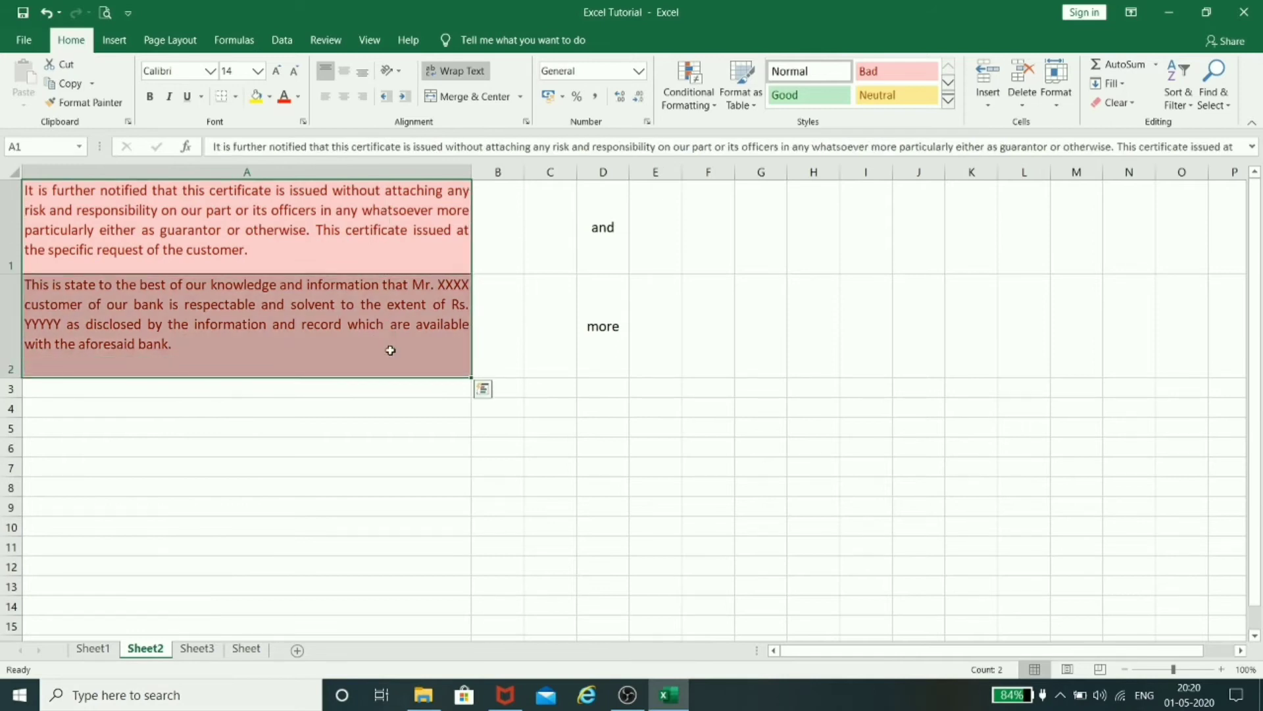
{"action": "left_click", "coordinate": [709, 102]}
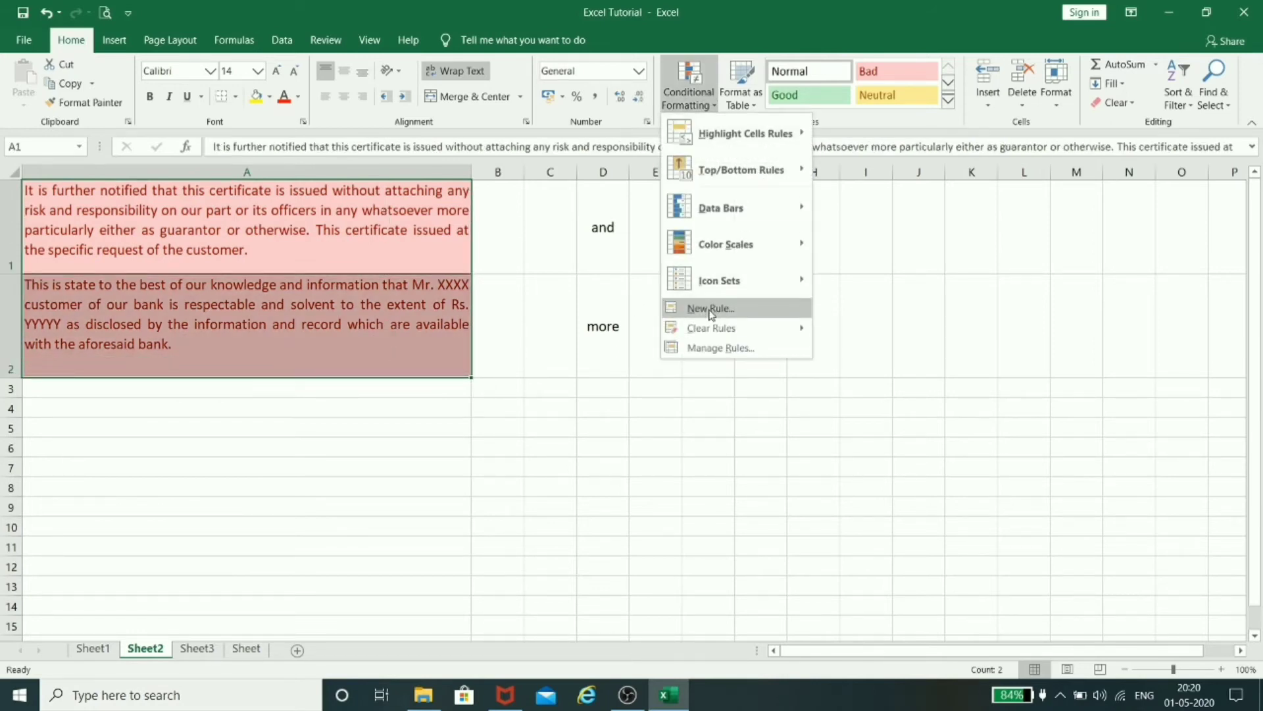
{"action": "mouse_move", "coordinate": [712, 328]}
{"action": "left_click", "coordinate": [853, 329]}
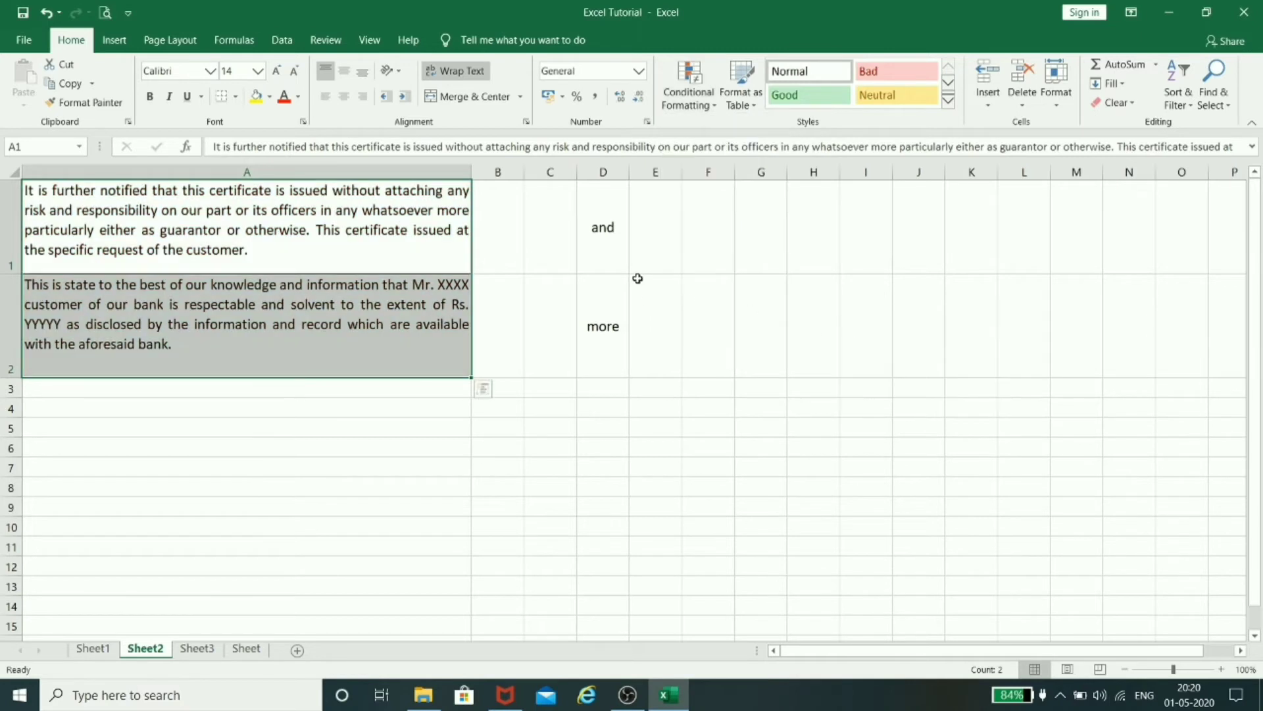
- Highlight cells in A1:A2 that contain the text "or" with Light Red Fill with Dark Red Text
{"action": "left_click", "coordinate": [700, 94]}
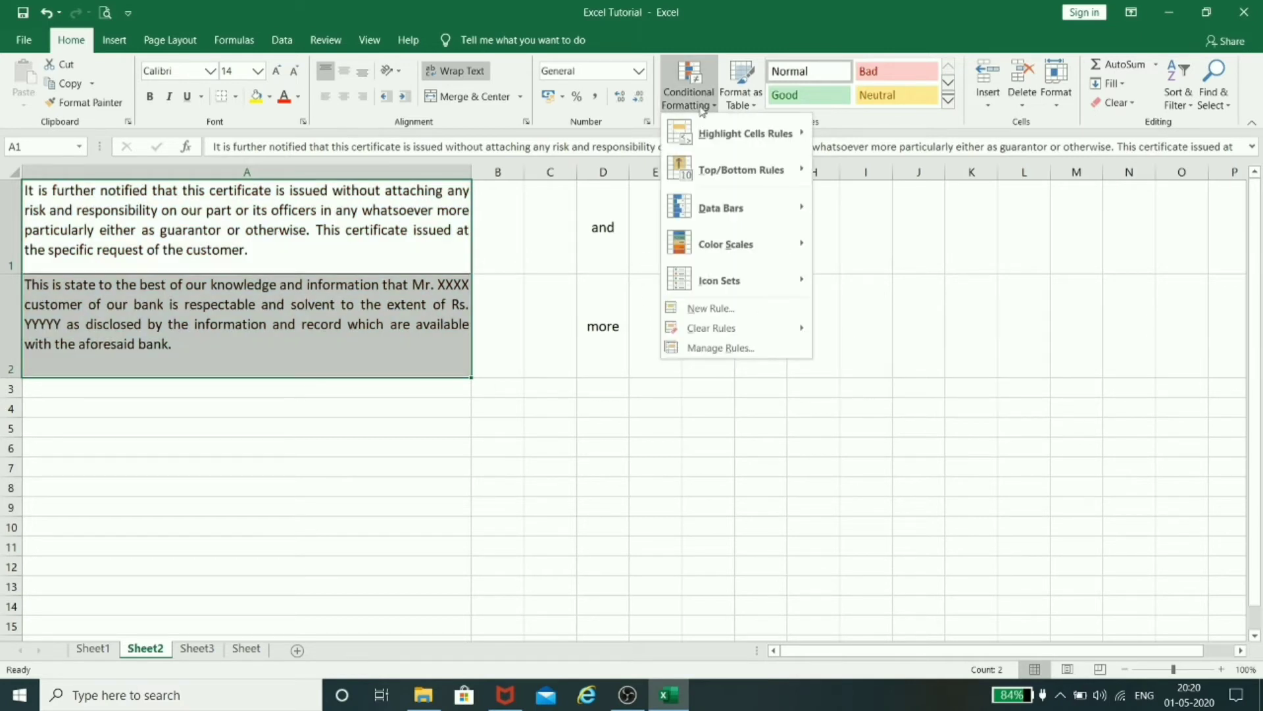
{"action": "mouse_move", "coordinate": [712, 135]}
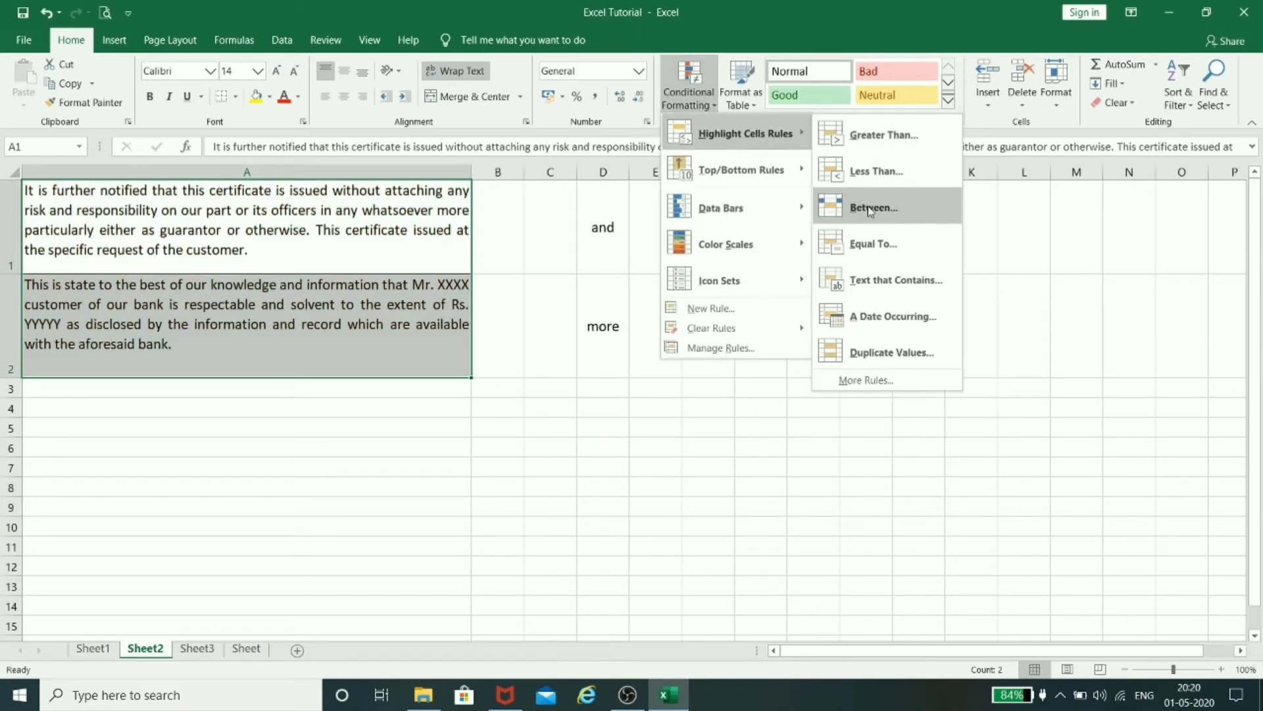
{"action": "left_click", "coordinate": [877, 279]}
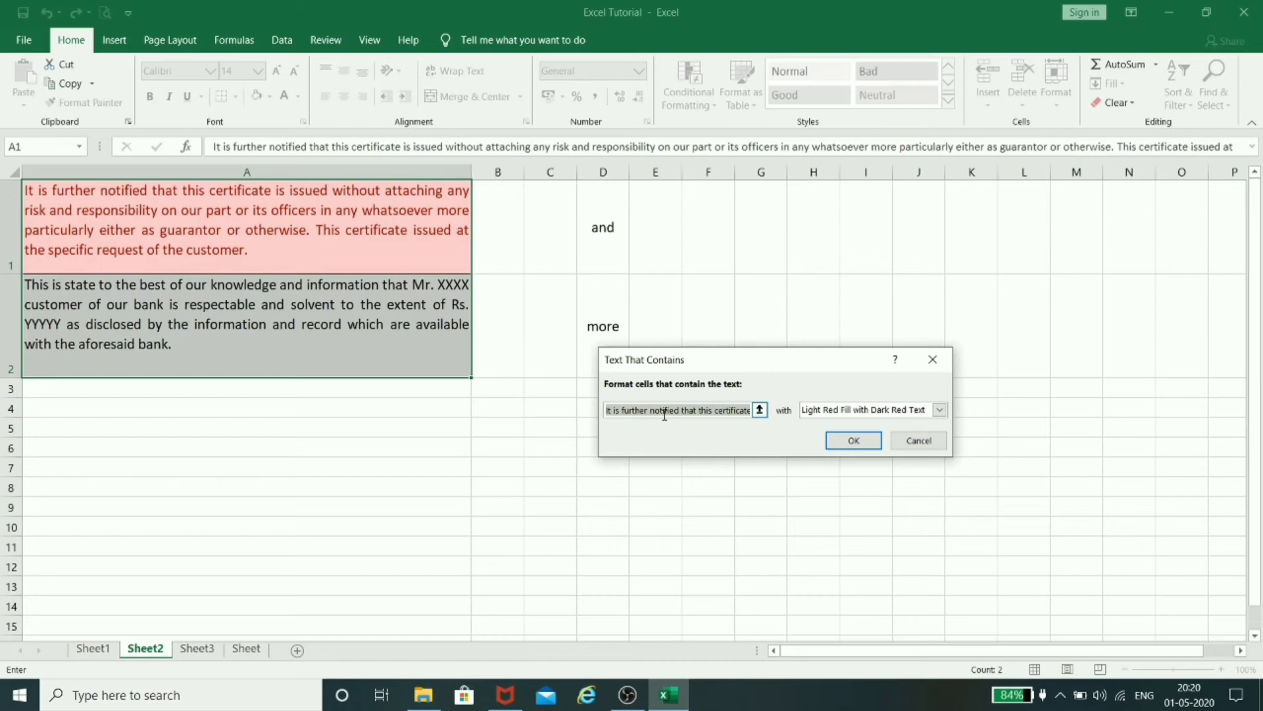
{"action": "type", "text": "or"}
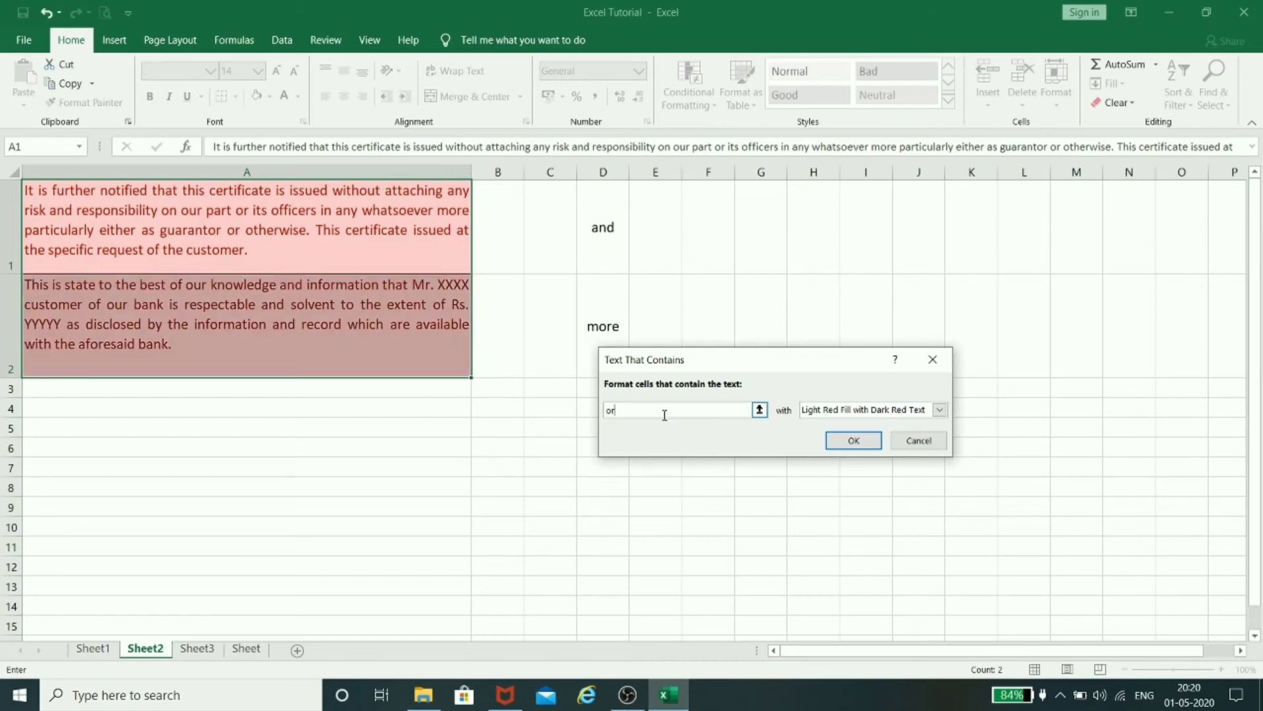
{"action": "left_click", "coordinate": [854, 440]}
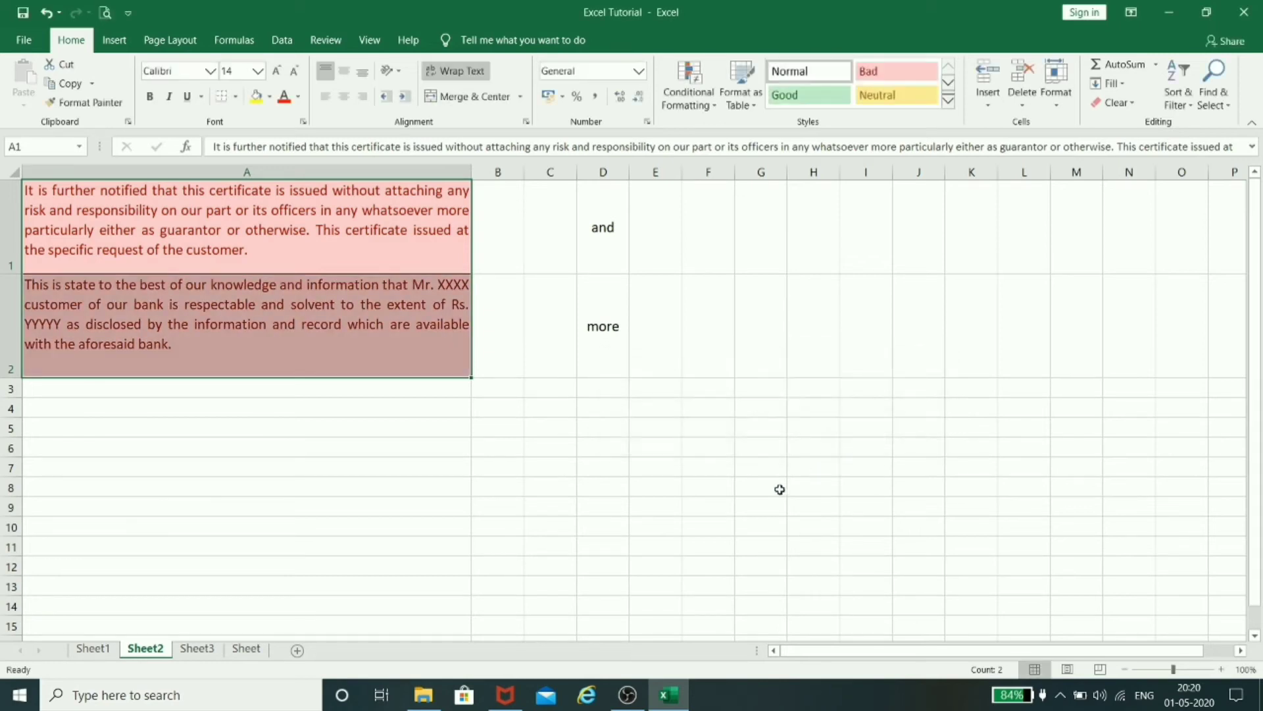
{"action": "left_click", "coordinate": [739, 501]}
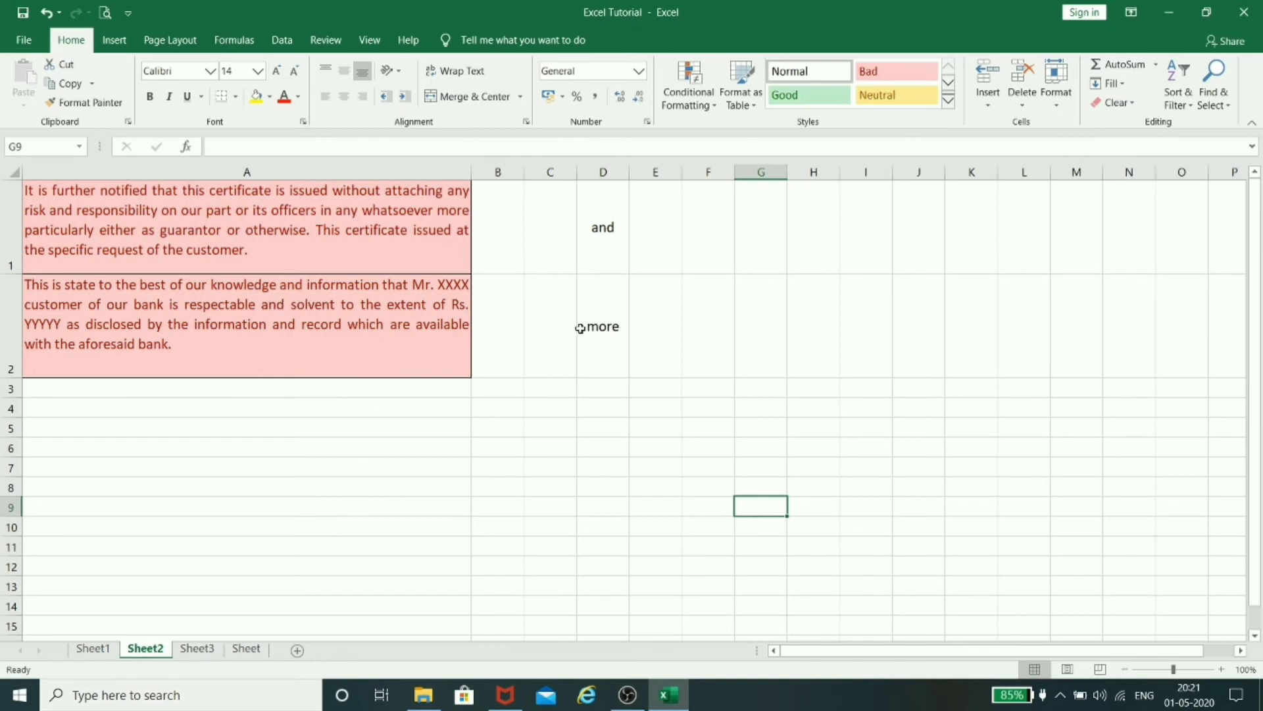
- Clear the "or" text highlighting rule from the selected cells A1:A2
{"action": "left_click_drag", "start_coordinate": [397, 221], "coordinate": [397, 329]}
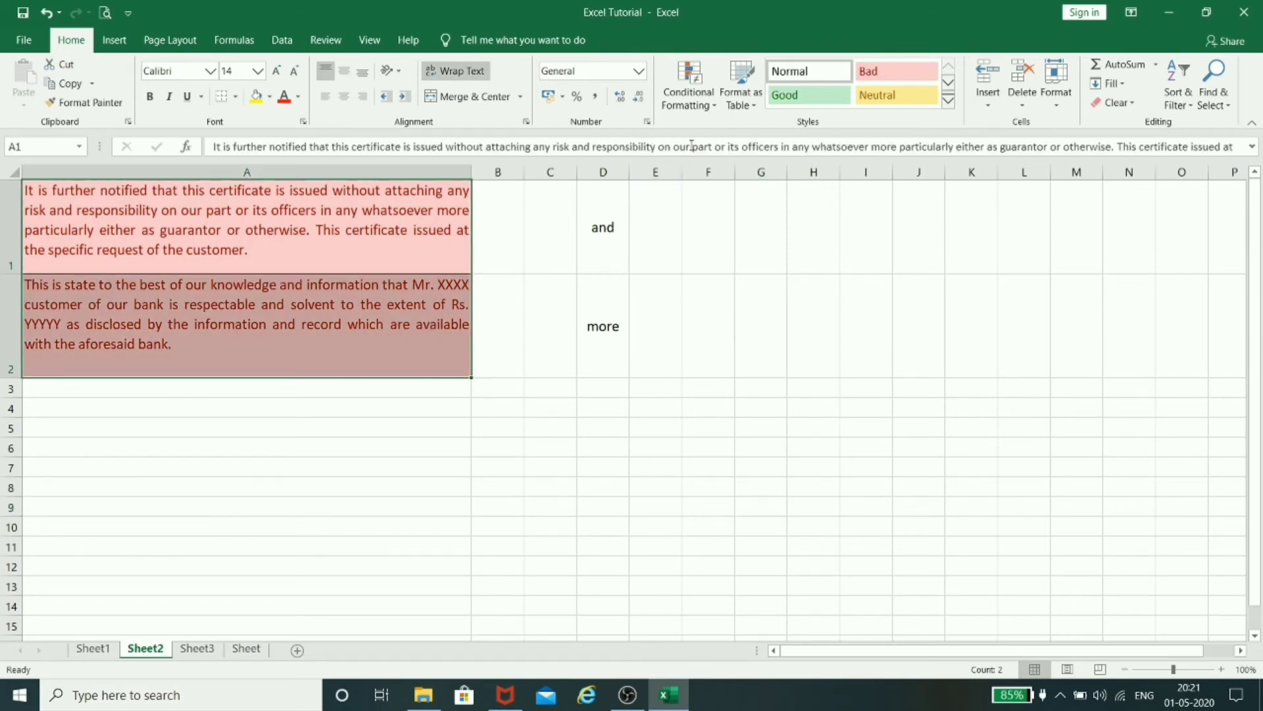
{"action": "left_click", "coordinate": [709, 105]}
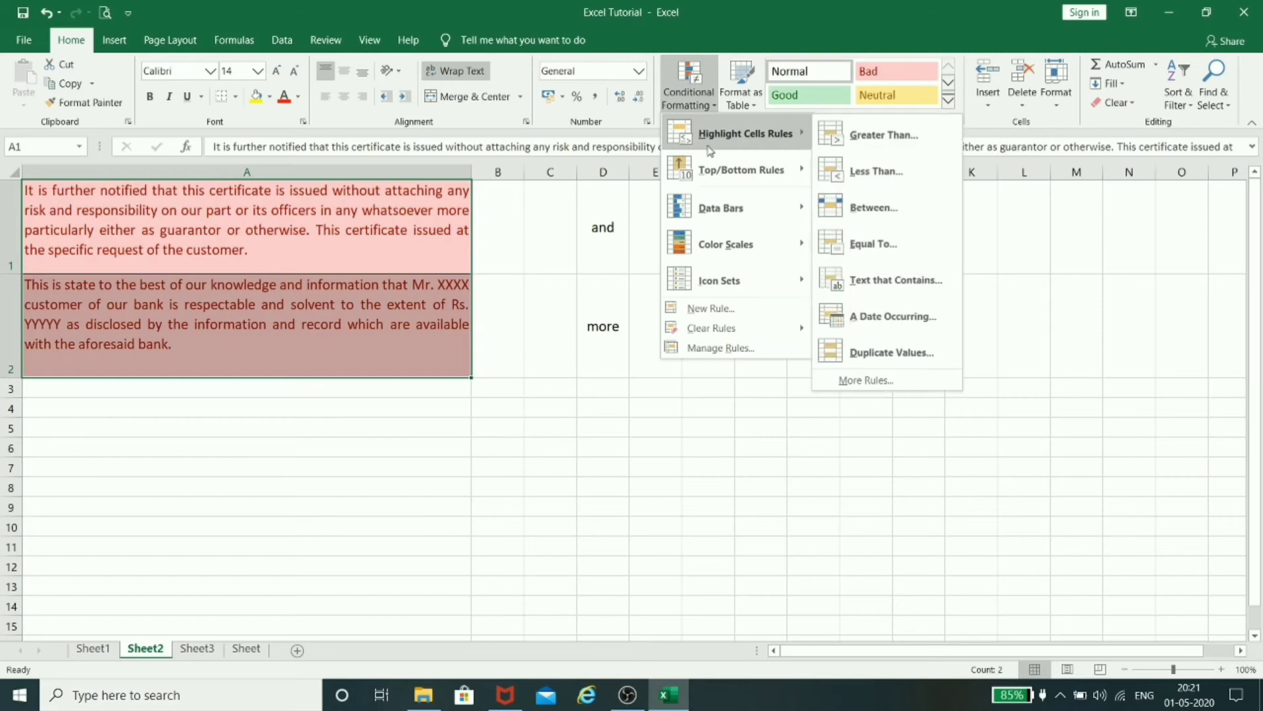
{"action": "mouse_move", "coordinate": [716, 329]}
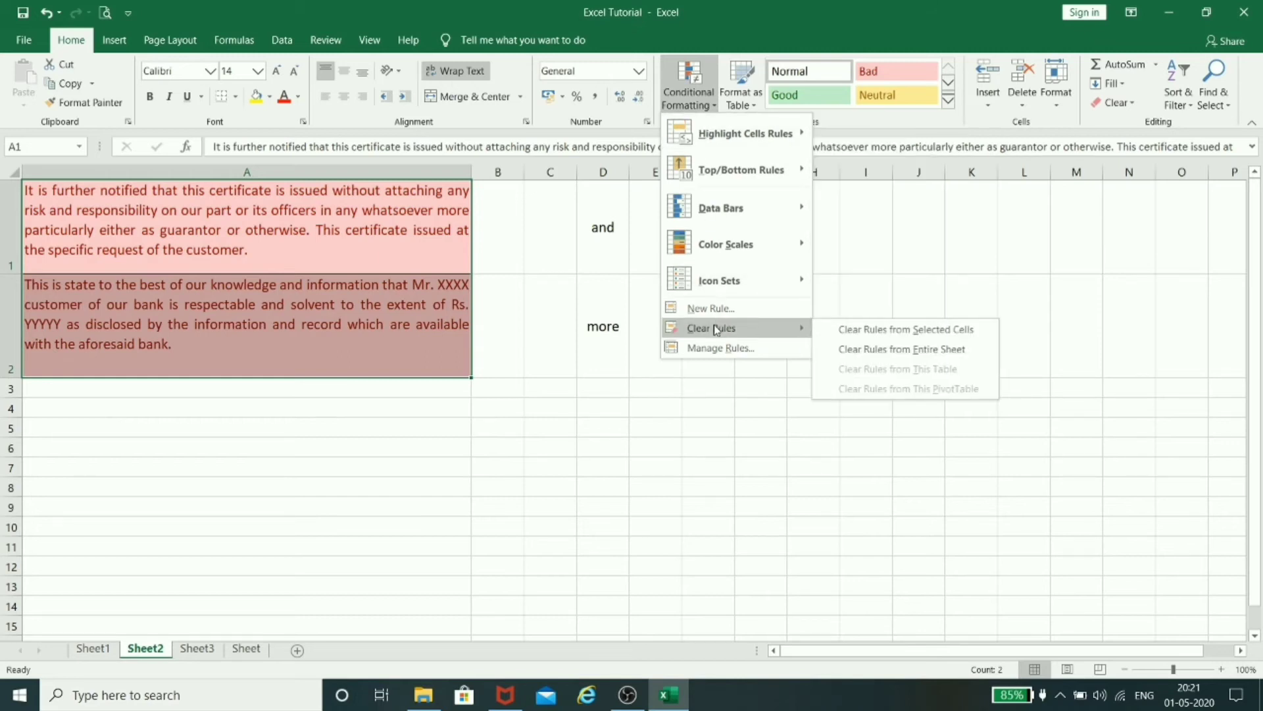
{"action": "left_click", "coordinate": [877, 336]}
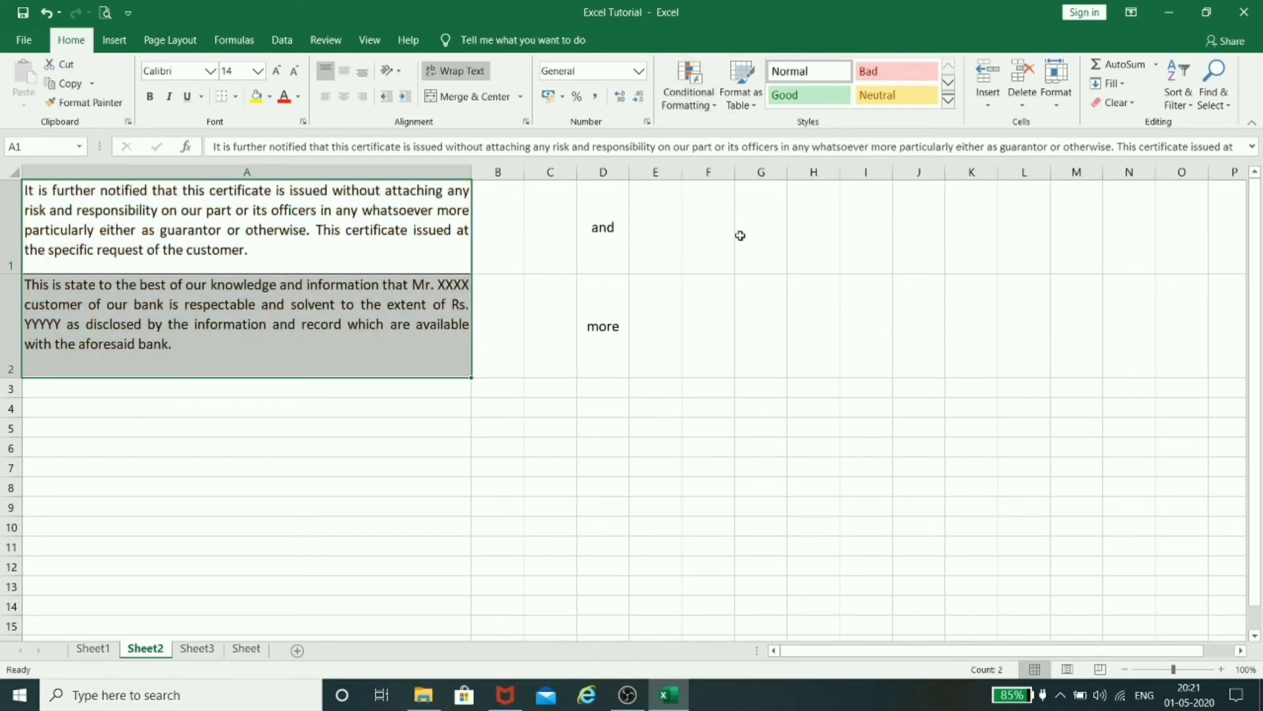
- Highlight cells in A1:A2 that contain the text in D2 with Light Red Fill with Dark Red Text
{"action": "left_click", "coordinate": [705, 95]}
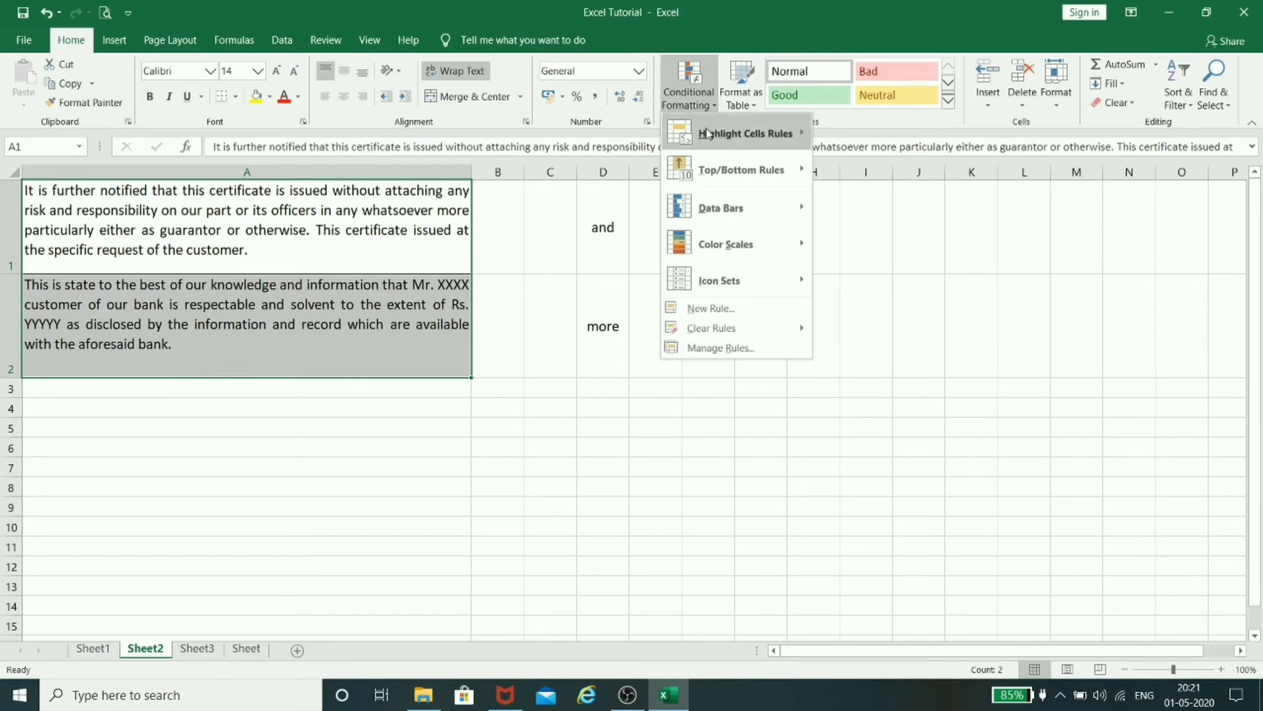
{"action": "mouse_move", "coordinate": [707, 132]}
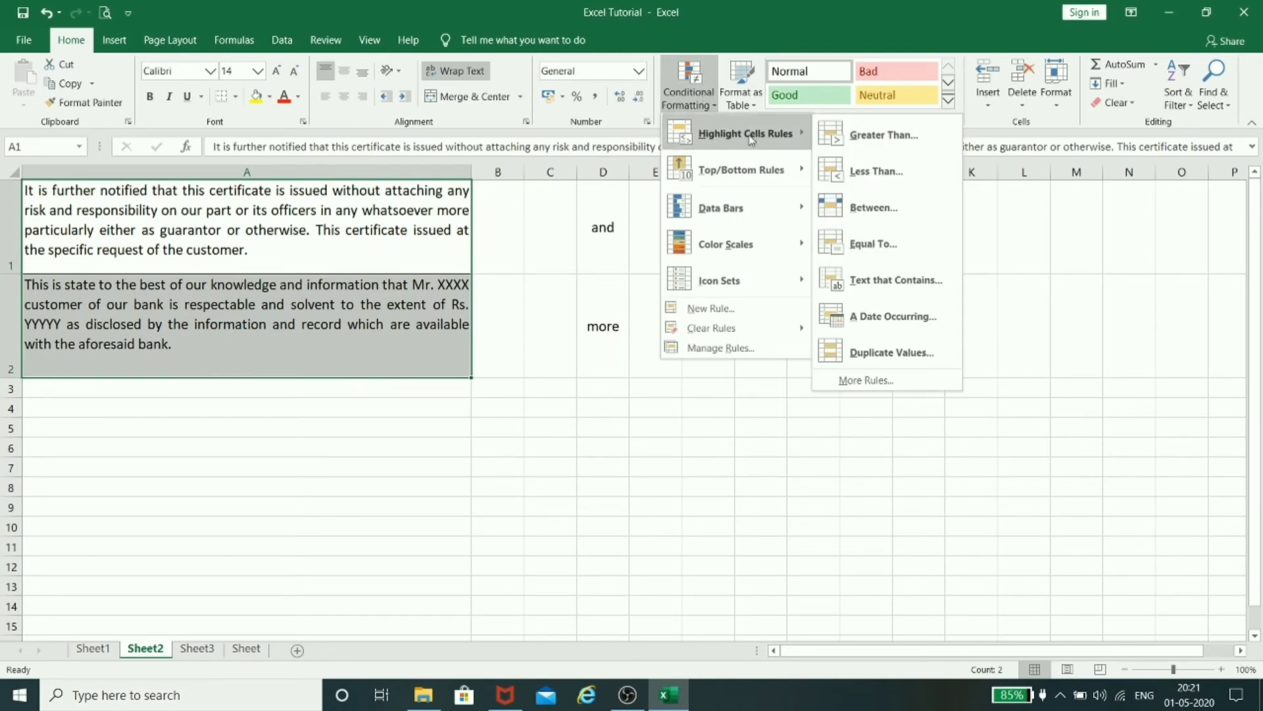
{"action": "left_click", "coordinate": [921, 283]}
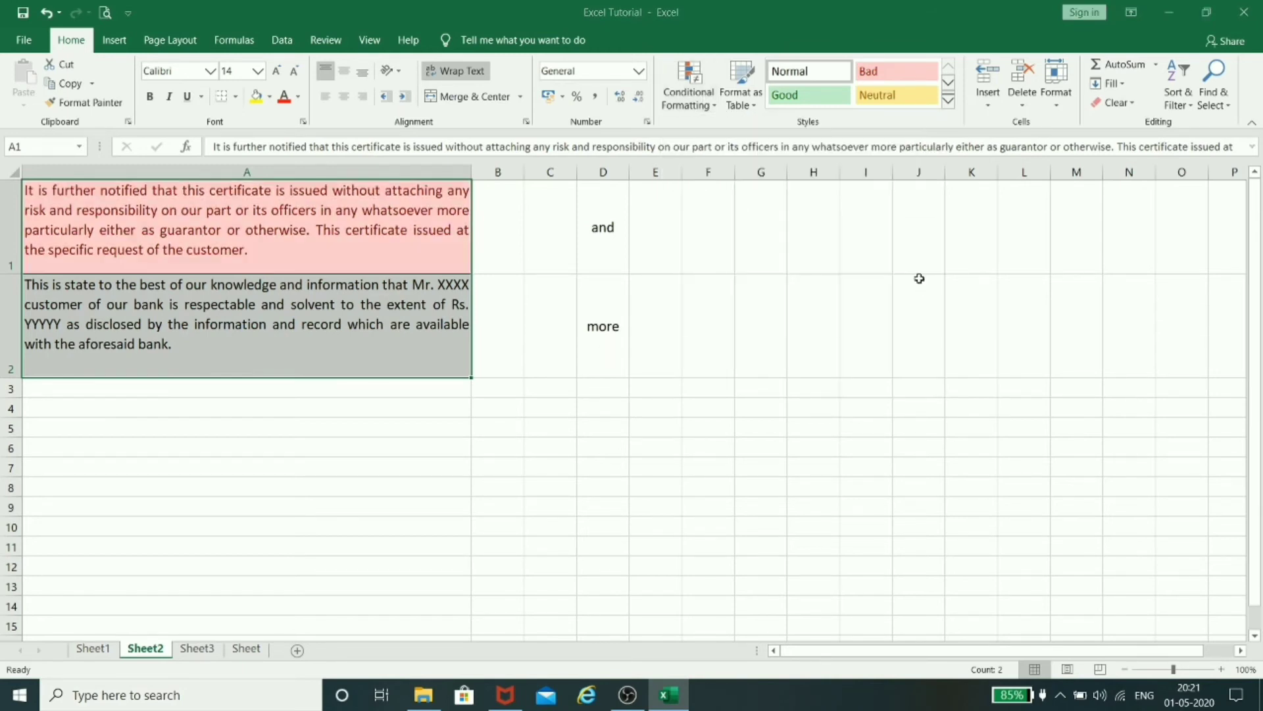
{"action": "left_click", "coordinate": [598, 325]}
{"action": "left_click", "coordinate": [854, 440]}
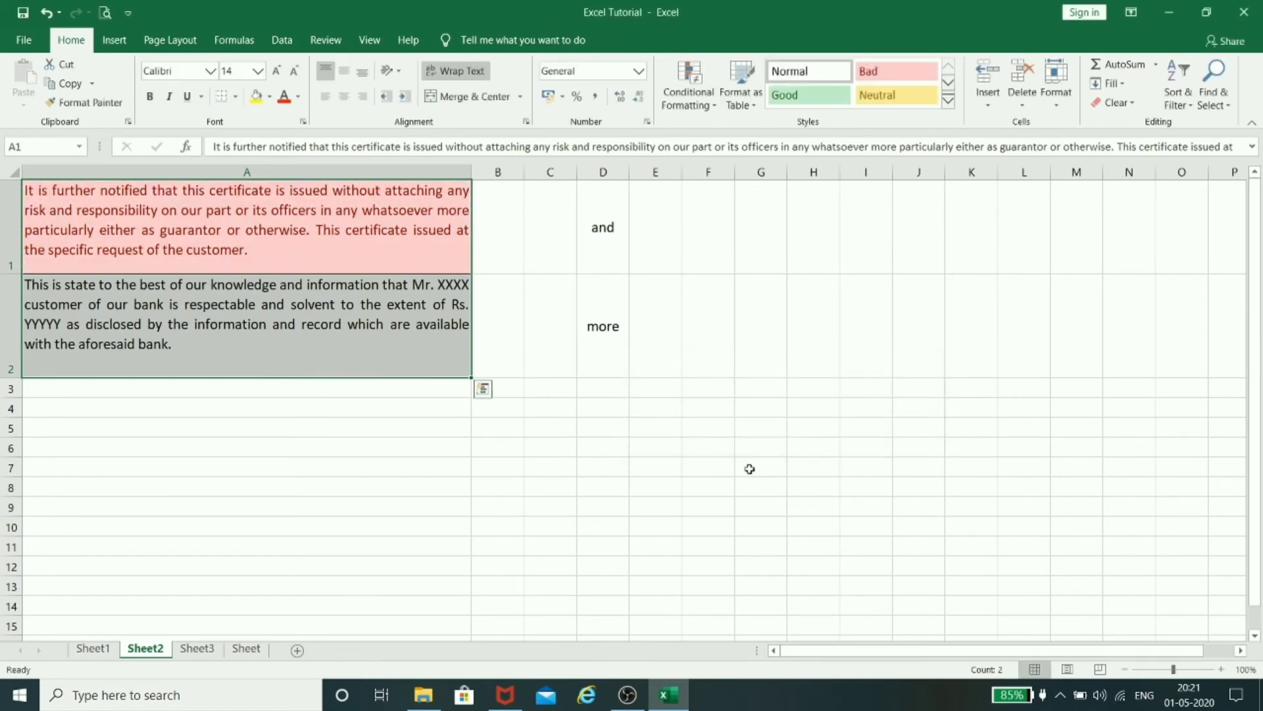
{"action": "left_click", "coordinate": [744, 469]}
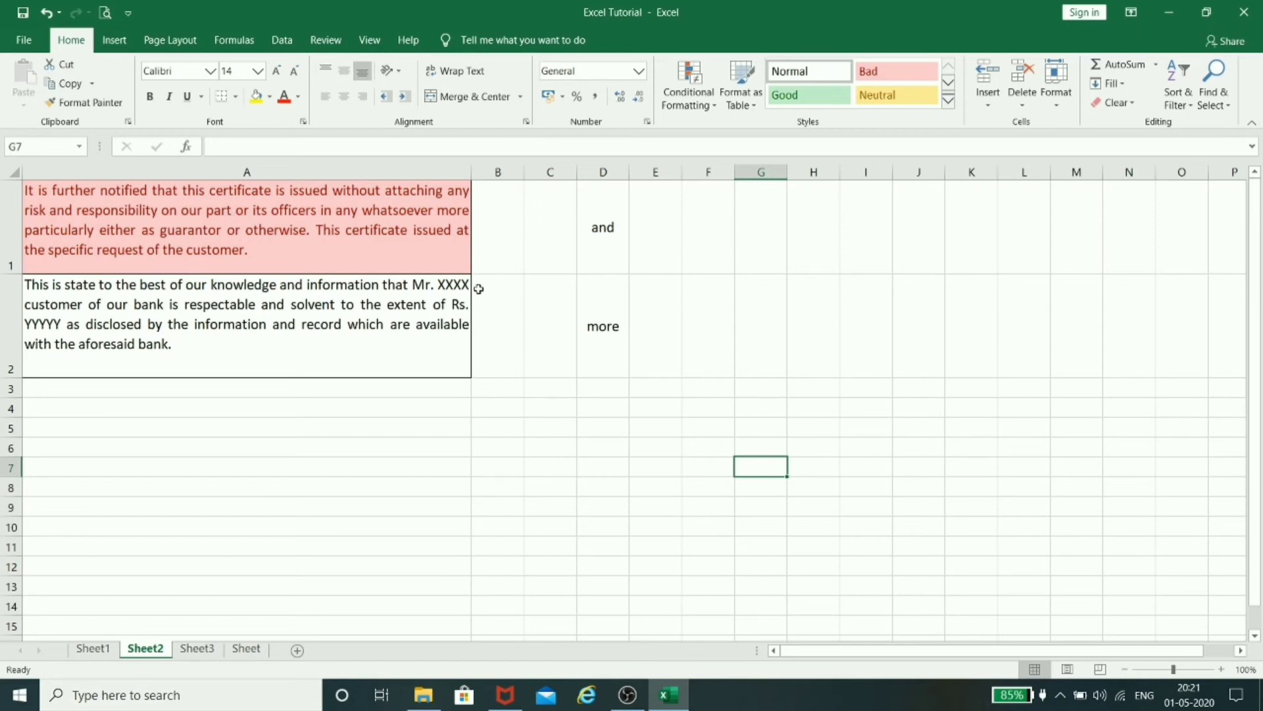
- Clear the rule based on D2's text from the selected cells A1:A2
{"action": "left_click", "coordinate": [315, 332]}
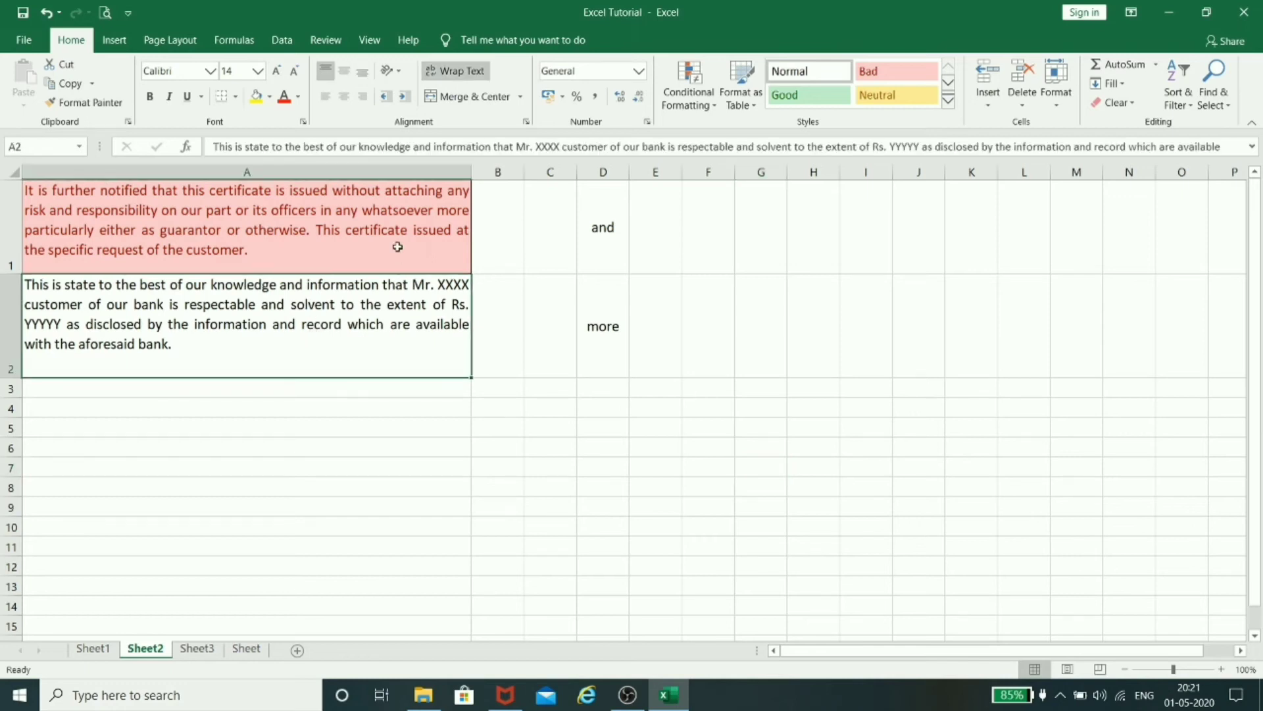
{"action": "left_click_drag", "start_coordinate": [393, 210], "coordinate": [395, 342]}
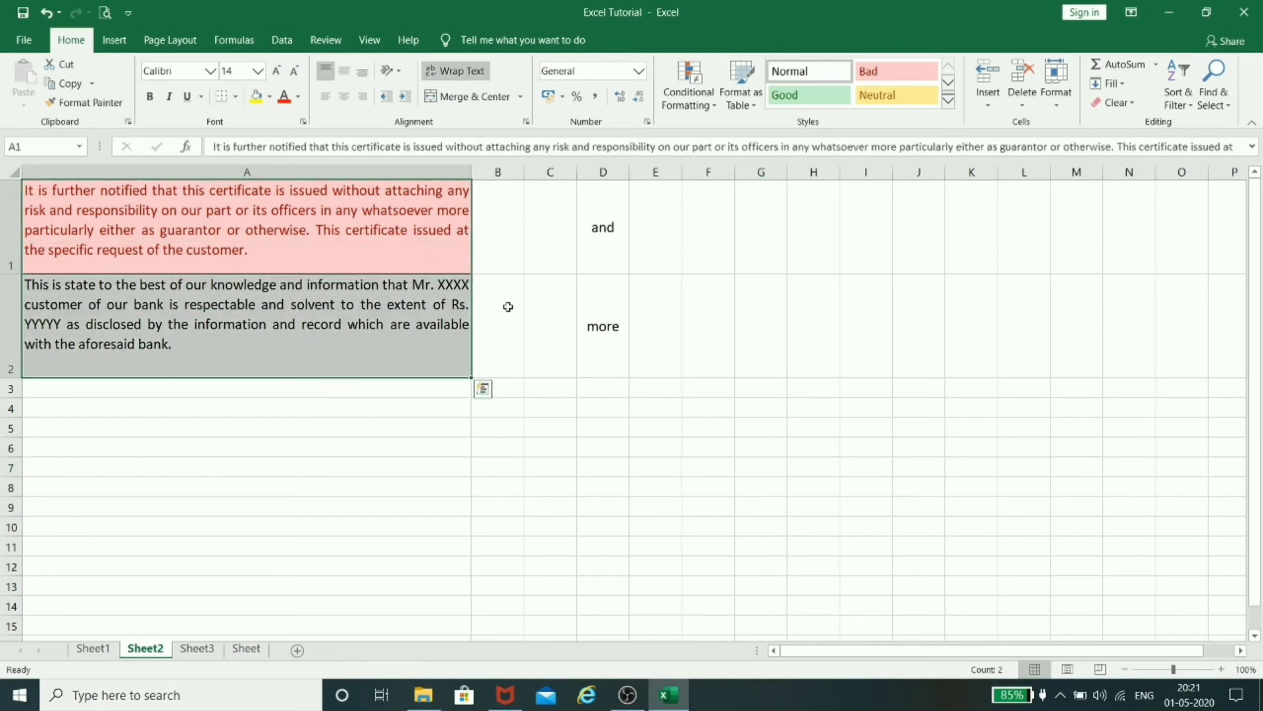
{"action": "left_click", "coordinate": [697, 100]}
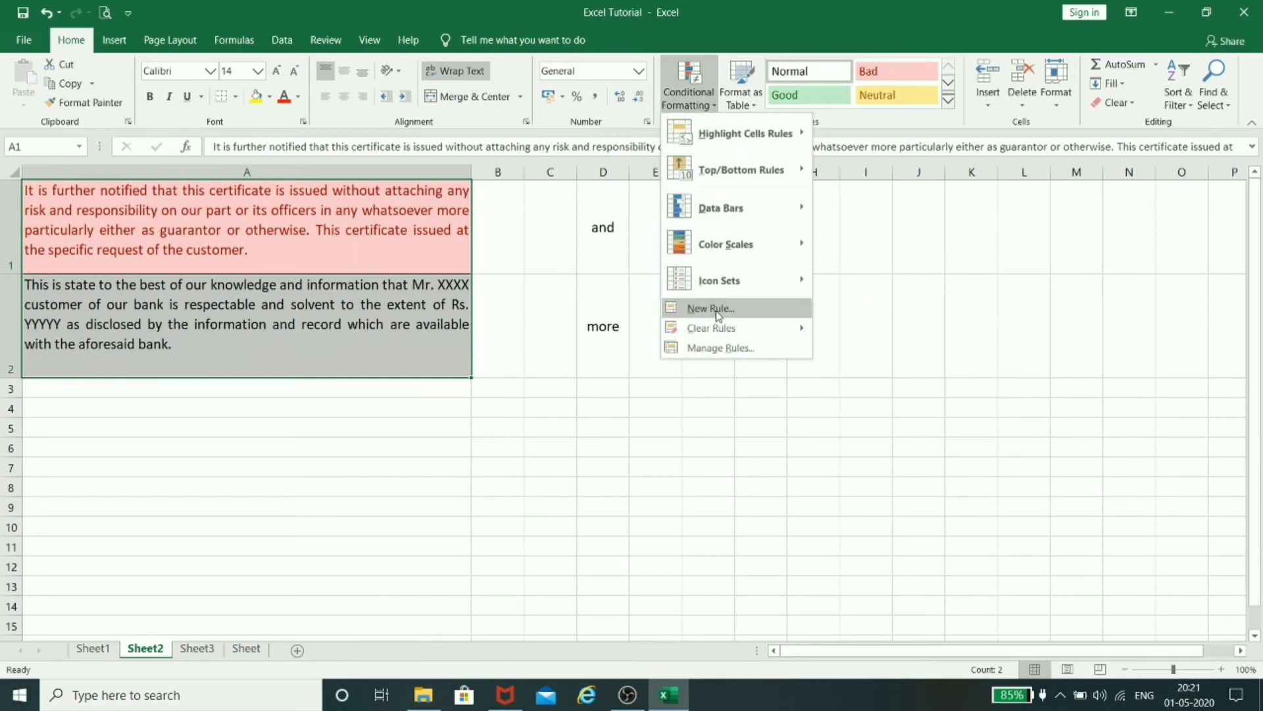
{"action": "mouse_move", "coordinate": [756, 327]}
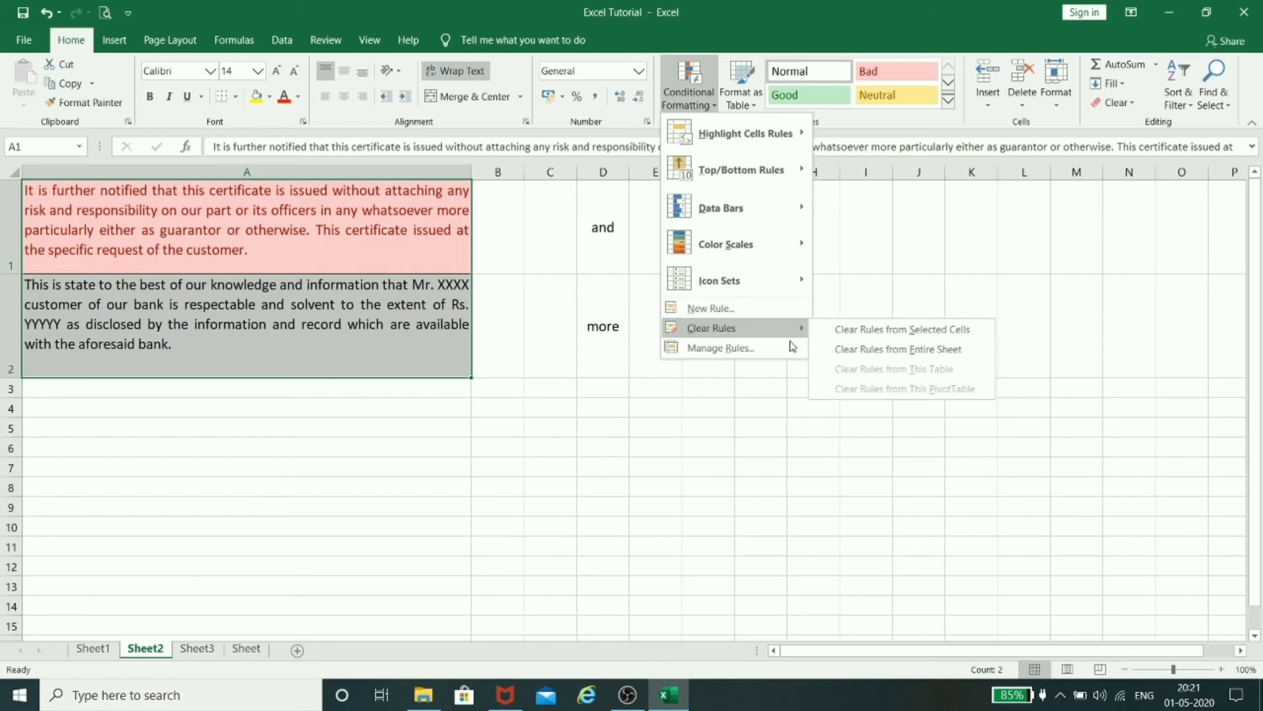
{"action": "left_click", "coordinate": [884, 328]}
{"action": "left_click", "coordinate": [707, 104]}
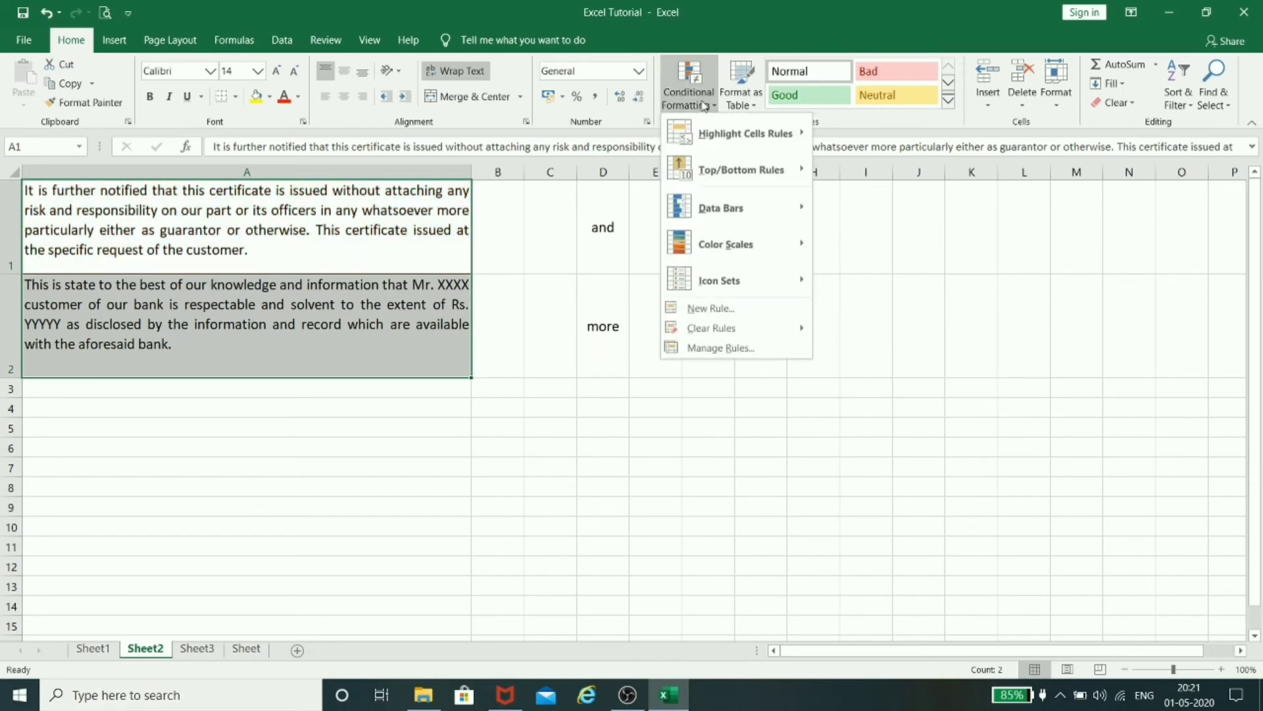
{"action": "mouse_move", "coordinate": [711, 134]}
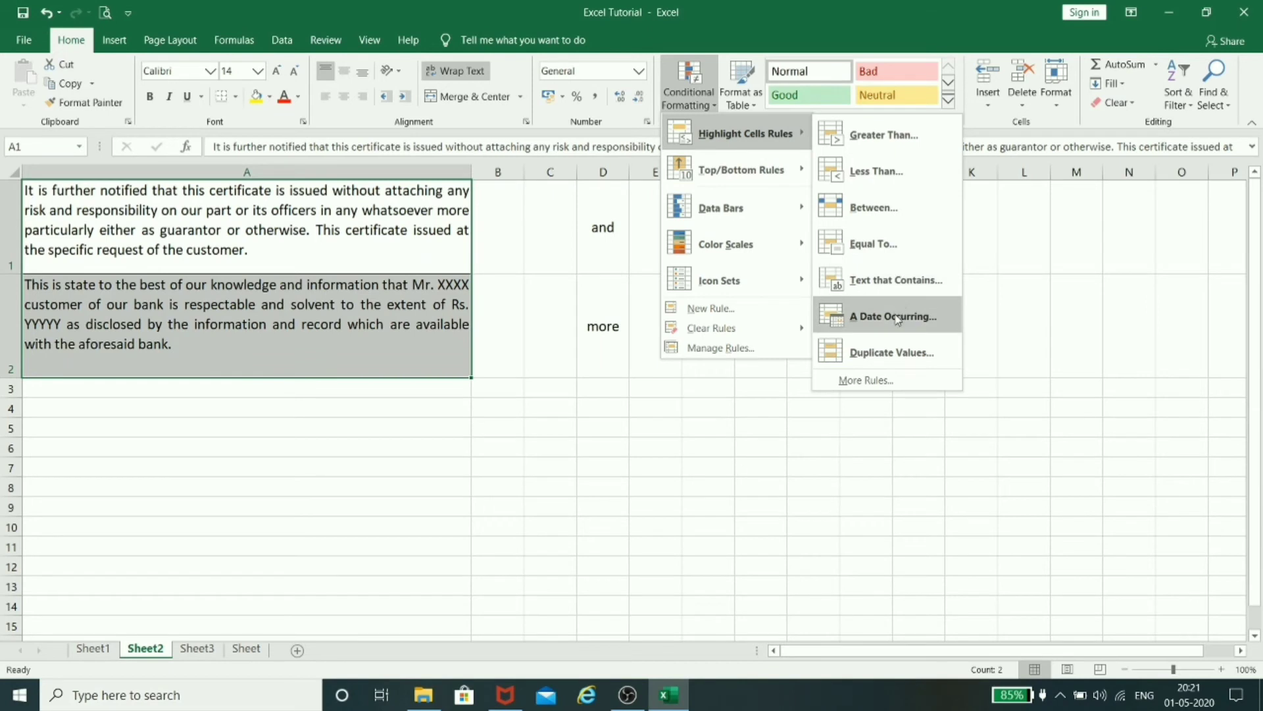
{"action": "left_click", "coordinate": [522, 379]}
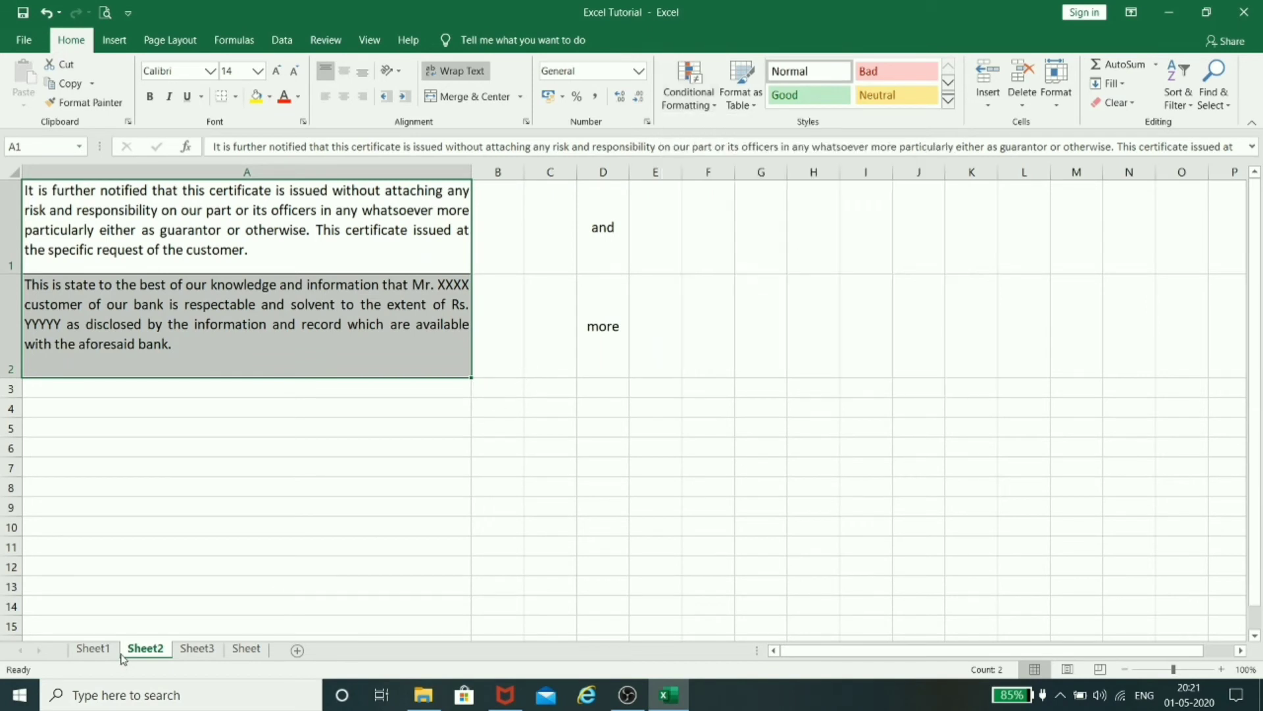
- On Sheet3, highlight dates in B1:H18 occurring Yesterday with Light Red Fill with Dark Red Text
{"action": "left_click", "coordinate": [197, 650]}
{"action": "left_click", "coordinate": [969, 447]}
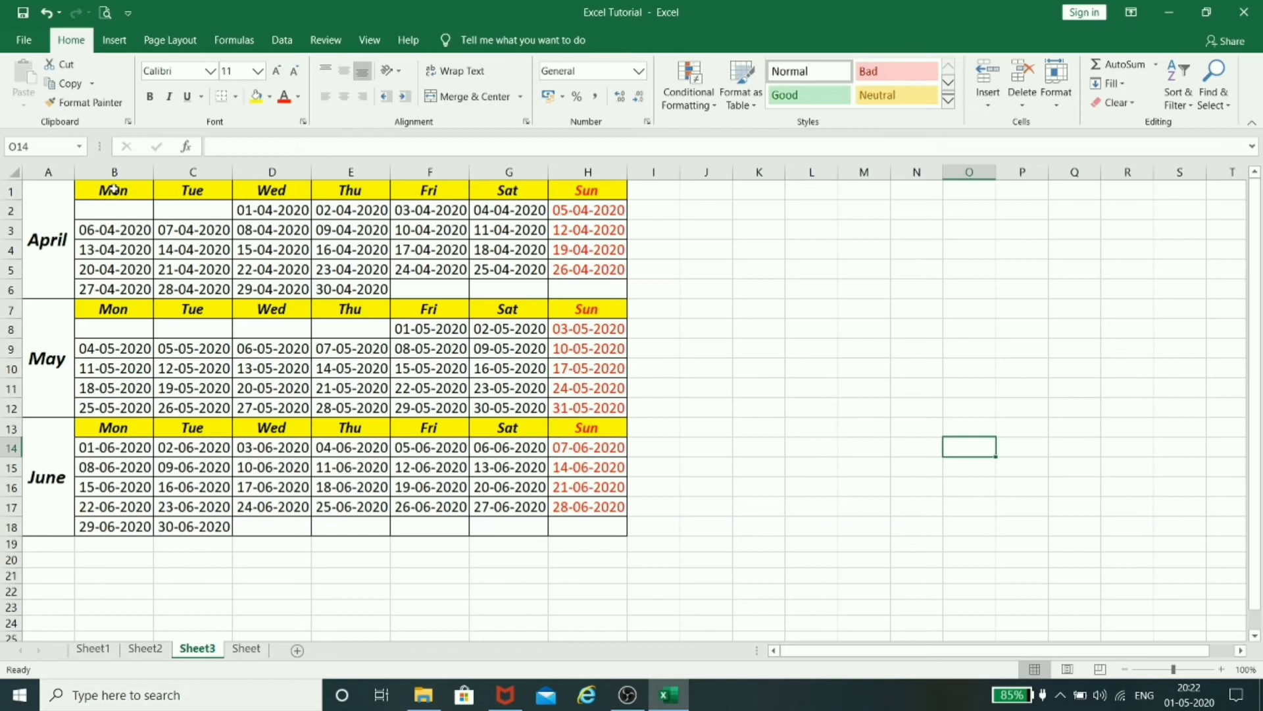
{"action": "left_click_drag", "start_coordinate": [113, 190], "coordinate": [586, 529]}
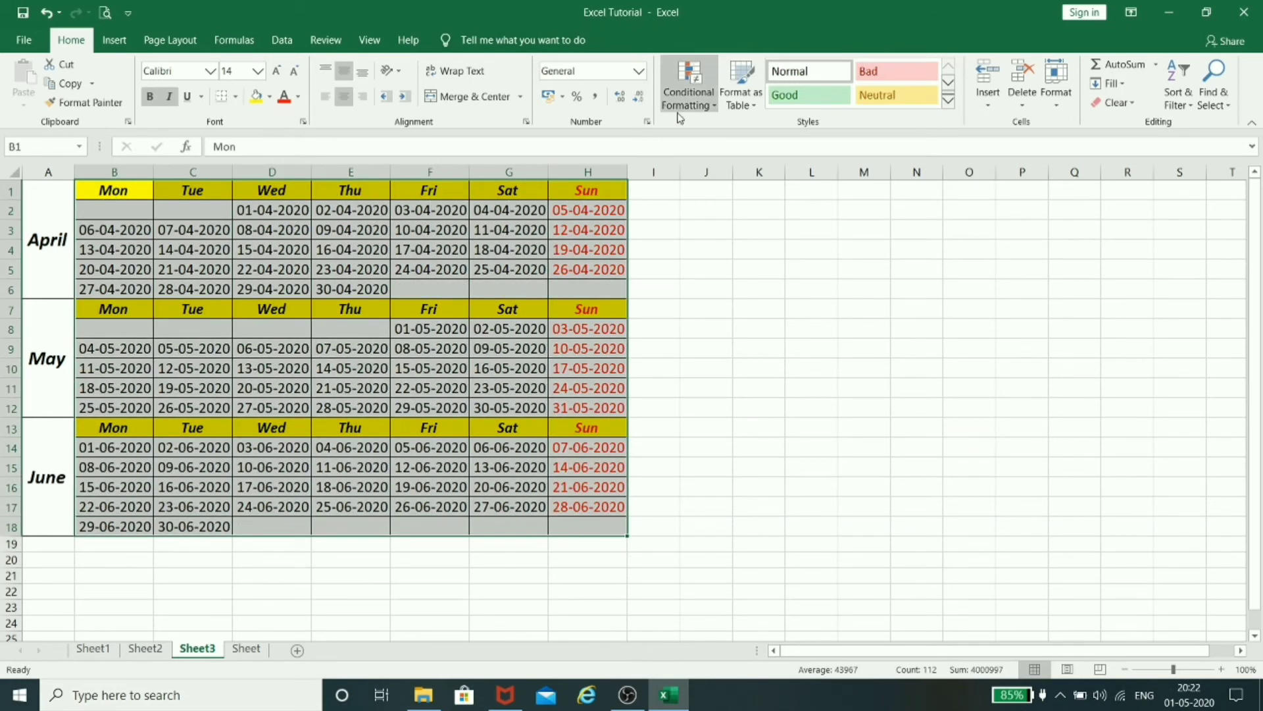
{"action": "left_click", "coordinate": [704, 106]}
{"action": "mouse_move", "coordinate": [712, 142]}
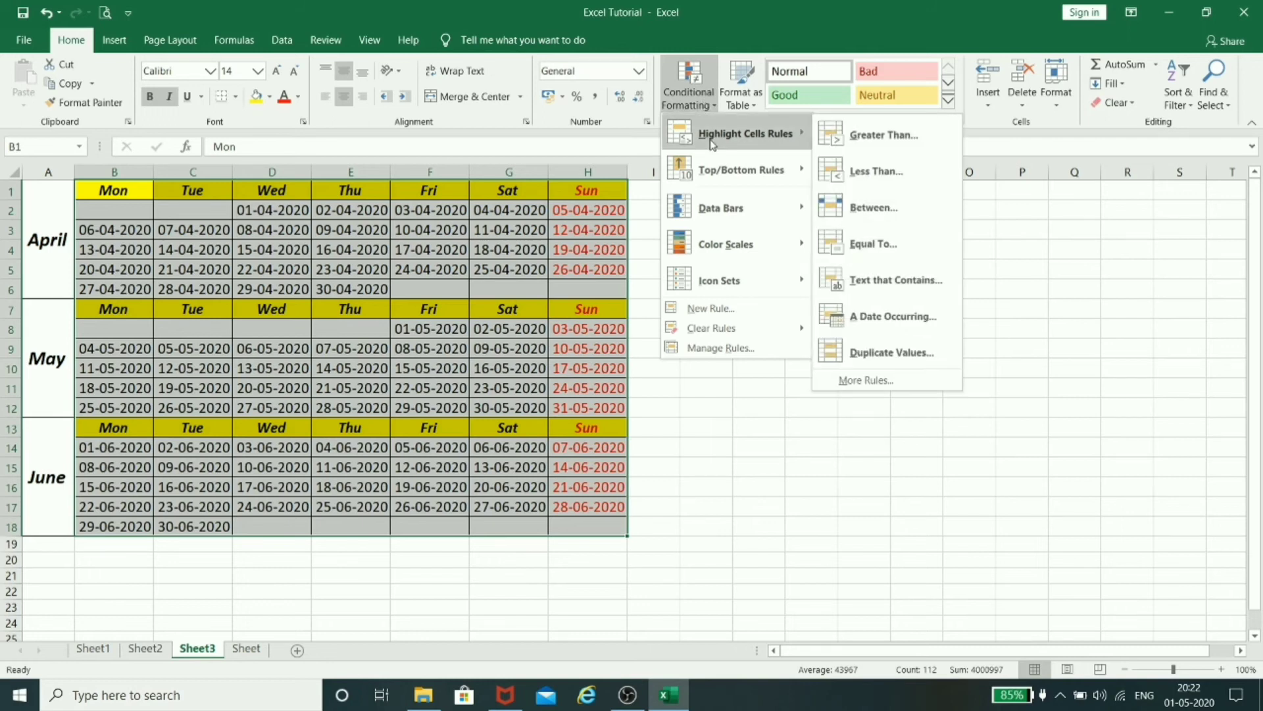
{"action": "left_click", "coordinate": [916, 318]}
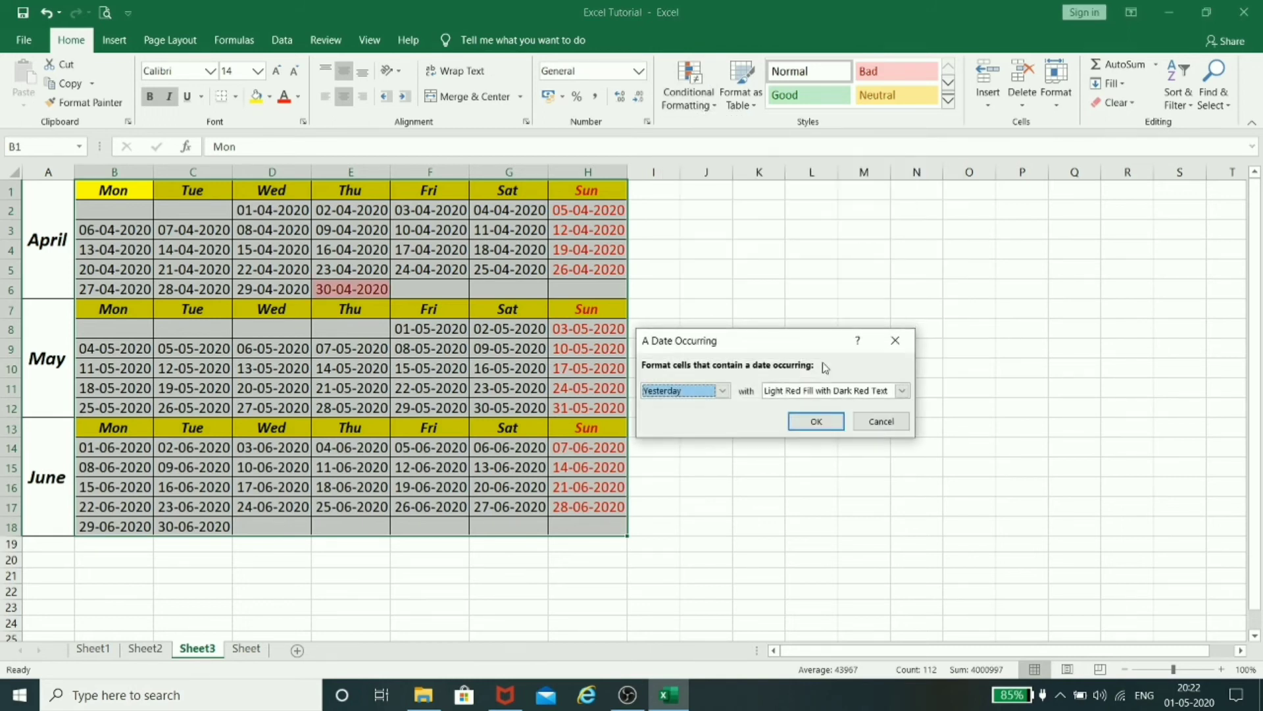
{"action": "left_click", "coordinate": [723, 391]}
{"action": "left_click", "coordinate": [725, 393]}
{"action": "left_click", "coordinate": [816, 421]}
{"action": "left_click", "coordinate": [746, 425]}
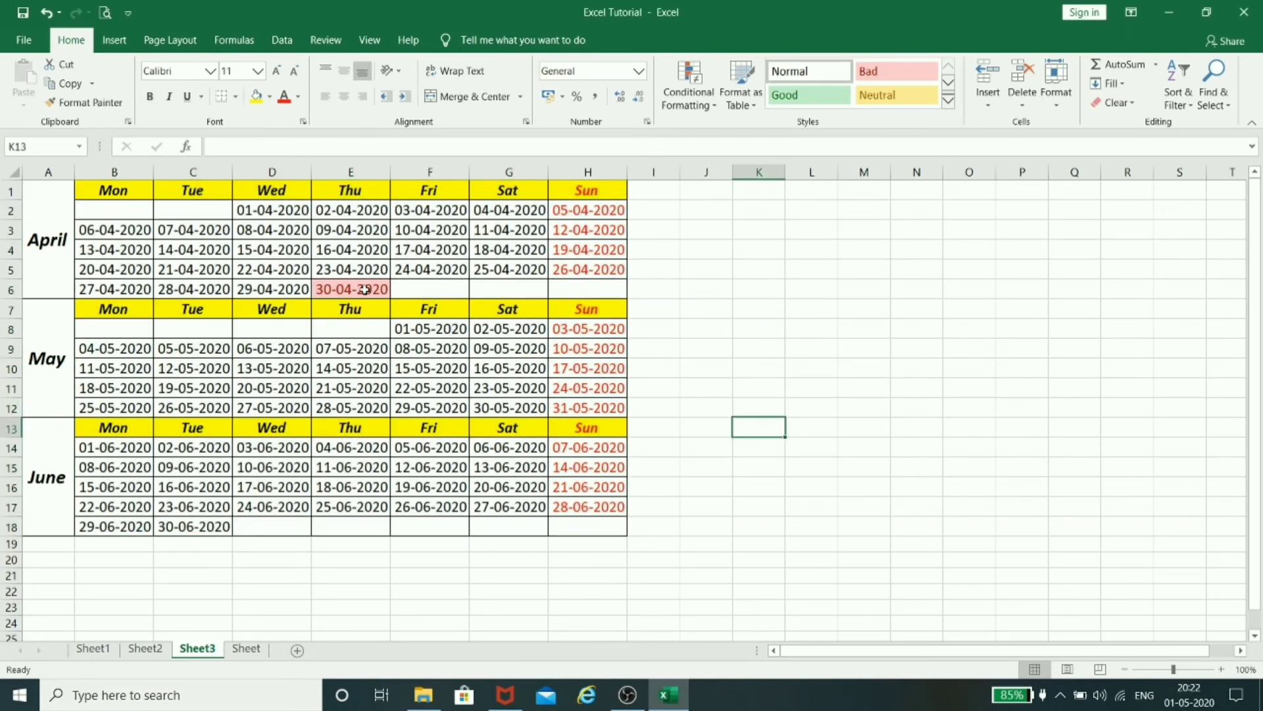
- Add a date rule to B1:H18 that highlights dates occurring Today with Light Red Fill with Dark Red Text
{"action": "left_click_drag", "start_coordinate": [117, 190], "coordinate": [595, 531]}
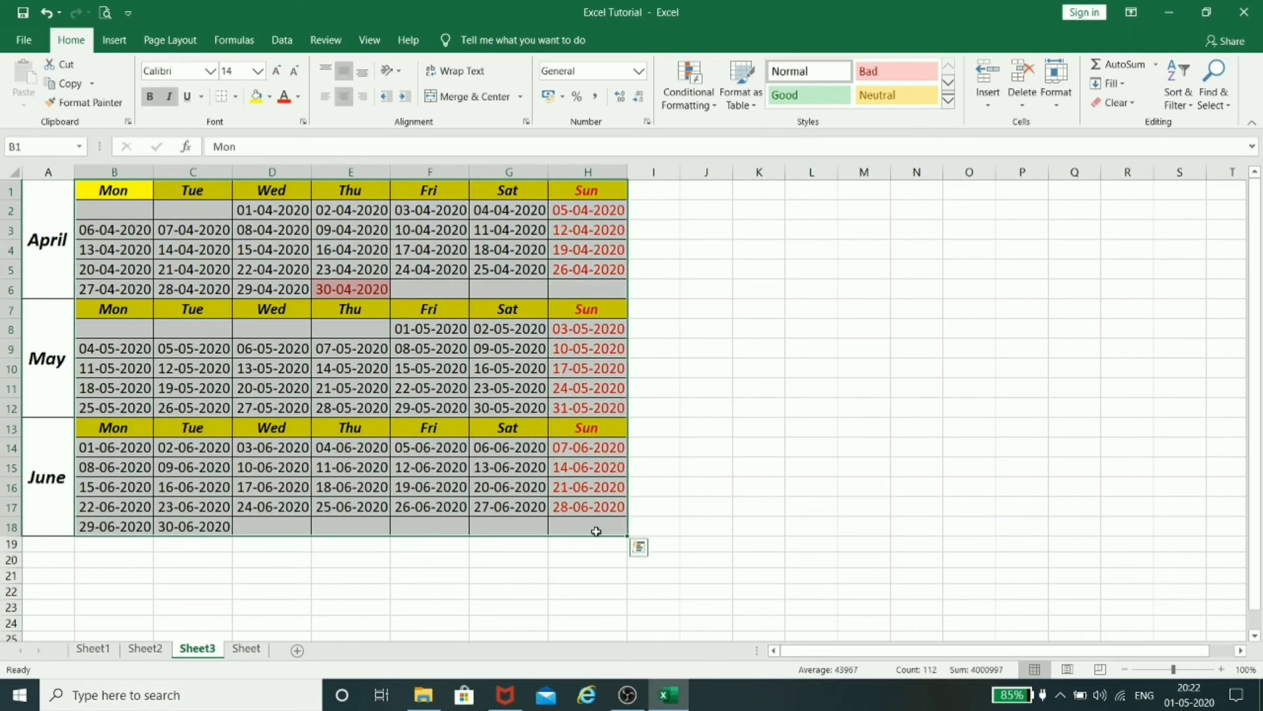
{"action": "left_click", "coordinate": [700, 94]}
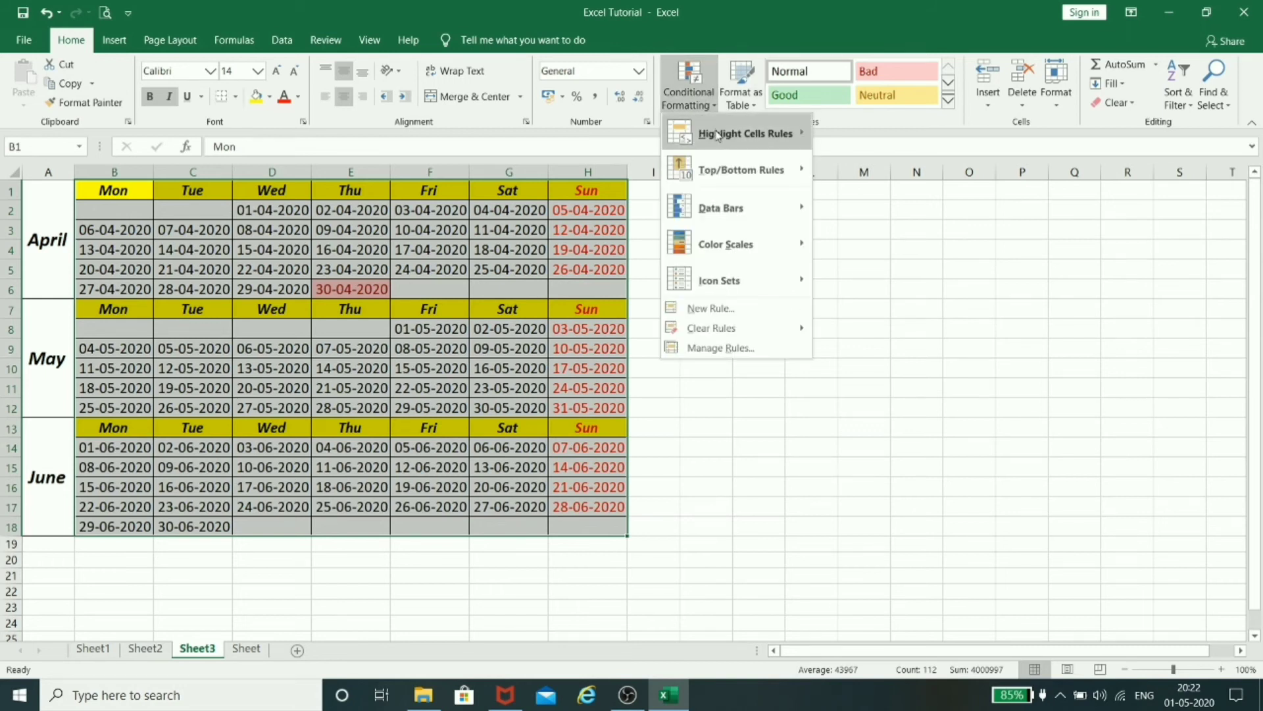
{"action": "mouse_move", "coordinate": [740, 140]}
{"action": "left_click", "coordinate": [923, 316]}
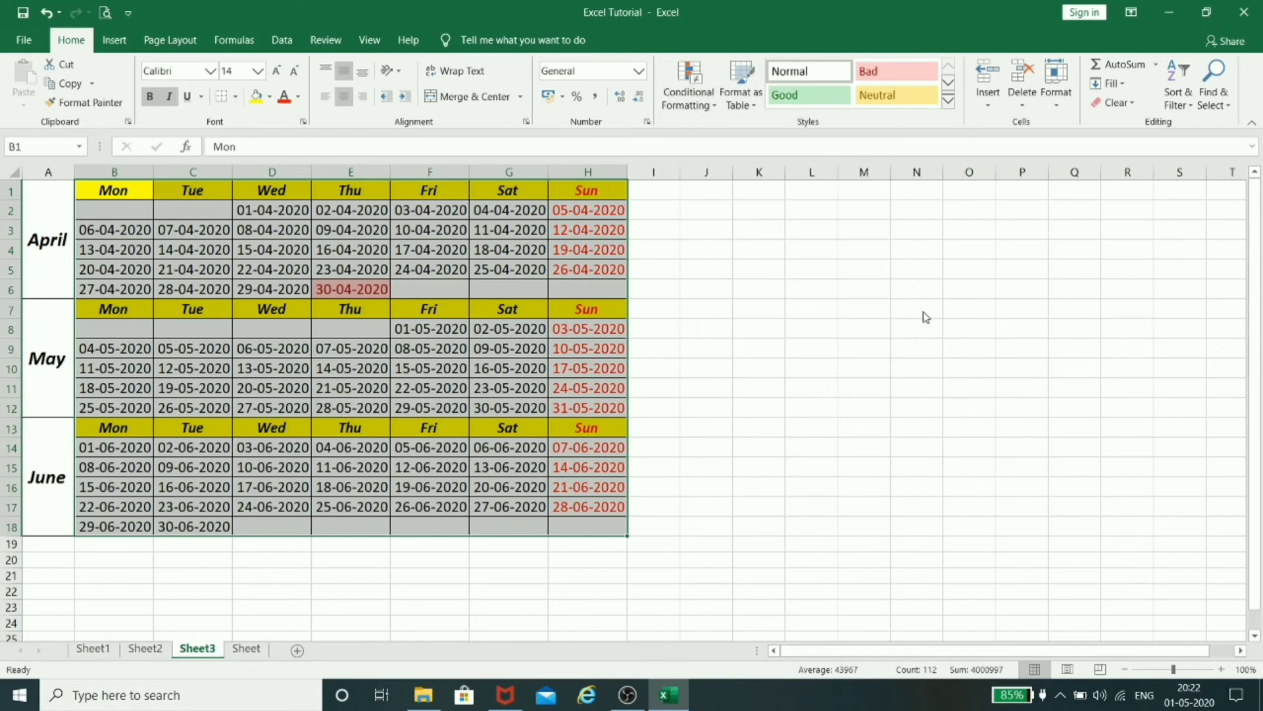
{"action": "left_click", "coordinate": [721, 390]}
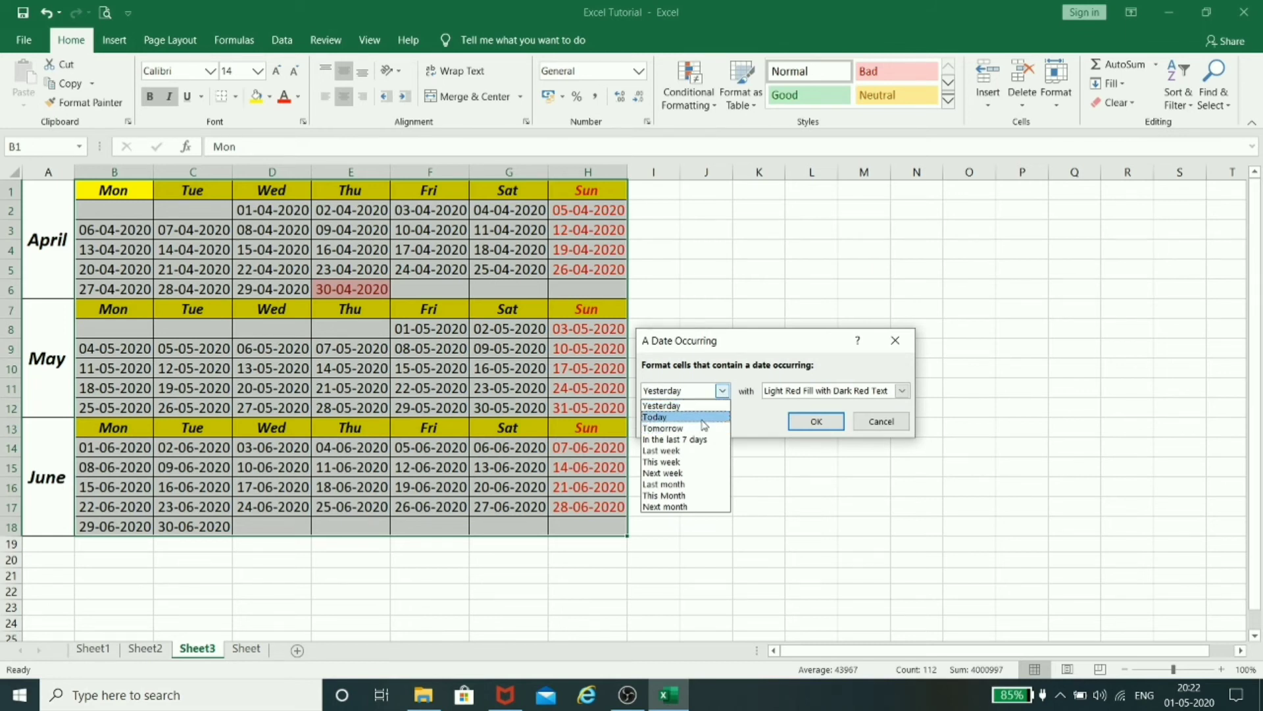
{"action": "left_click", "coordinate": [704, 422]}
{"action": "left_click", "coordinate": [814, 419]}
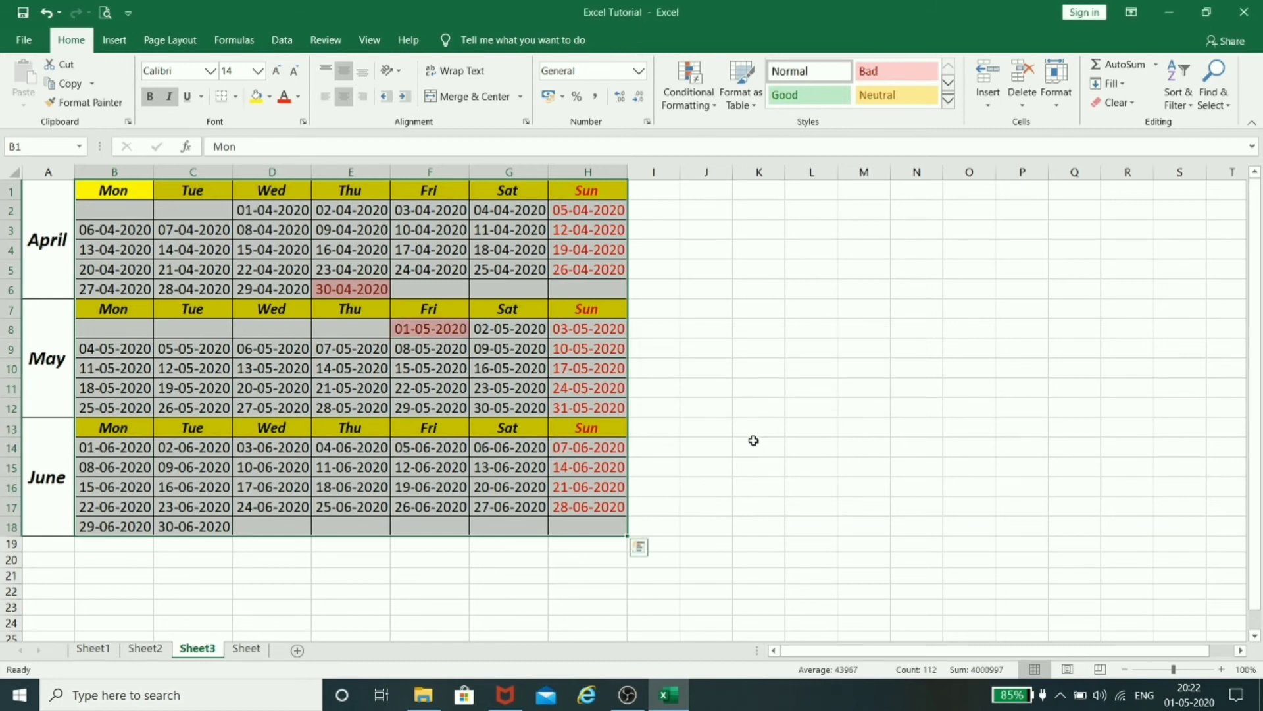
{"action": "left_click", "coordinate": [752, 441]}
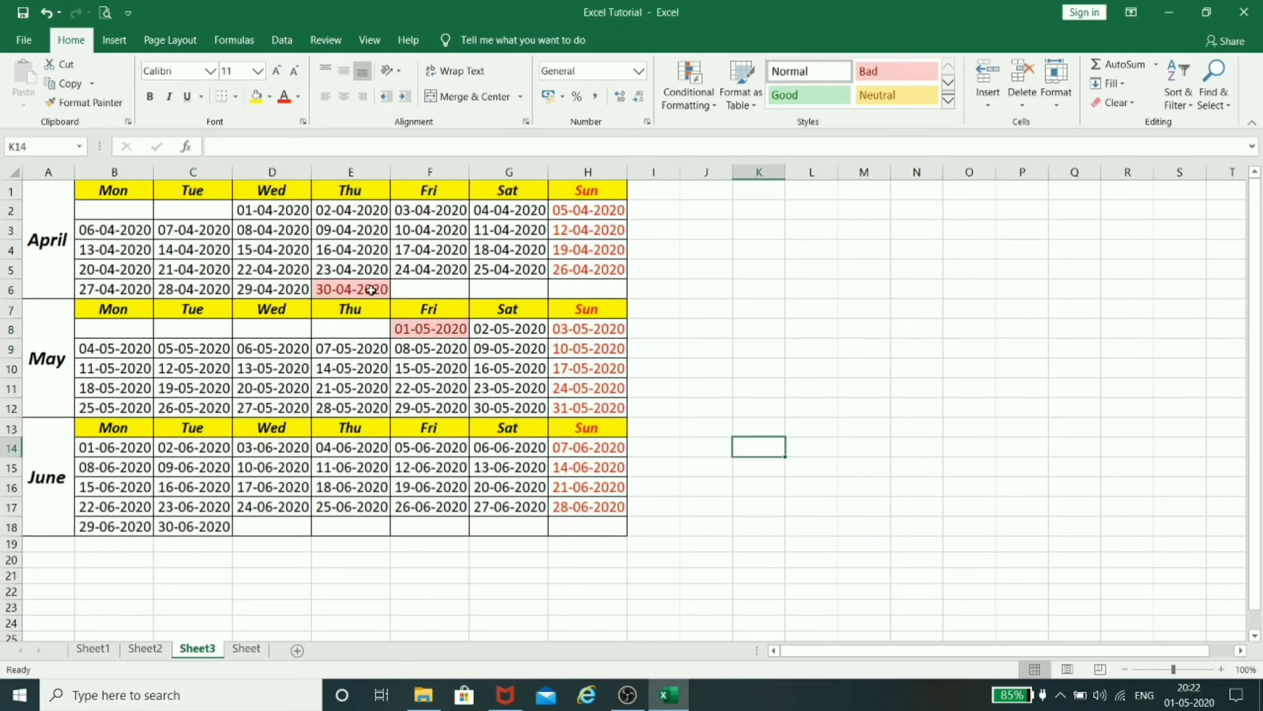
- Clear the Yesterday and Today date highlighting rules from the selected calendar cells B1:H18
{"action": "left_click_drag", "start_coordinate": [99, 193], "coordinate": [579, 526]}
{"action": "left_click", "coordinate": [688, 92]}
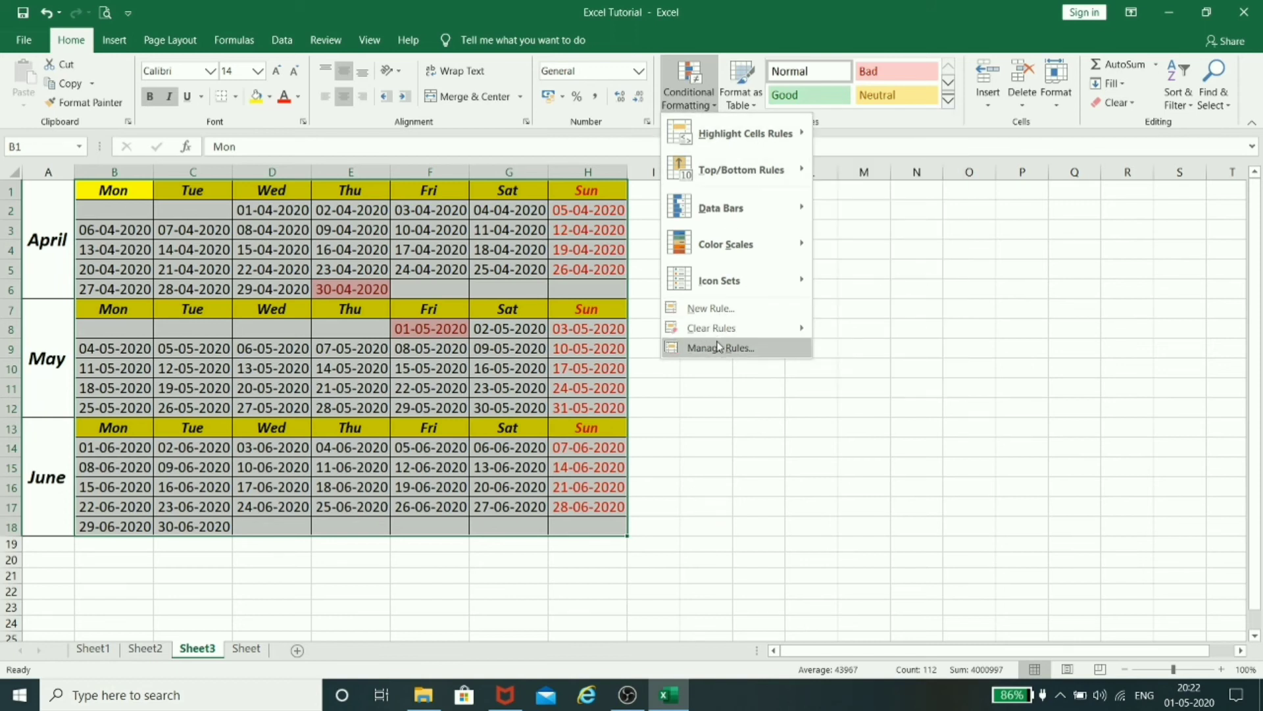
{"action": "mouse_move", "coordinate": [711, 328]}
{"action": "left_click", "coordinate": [844, 327]}
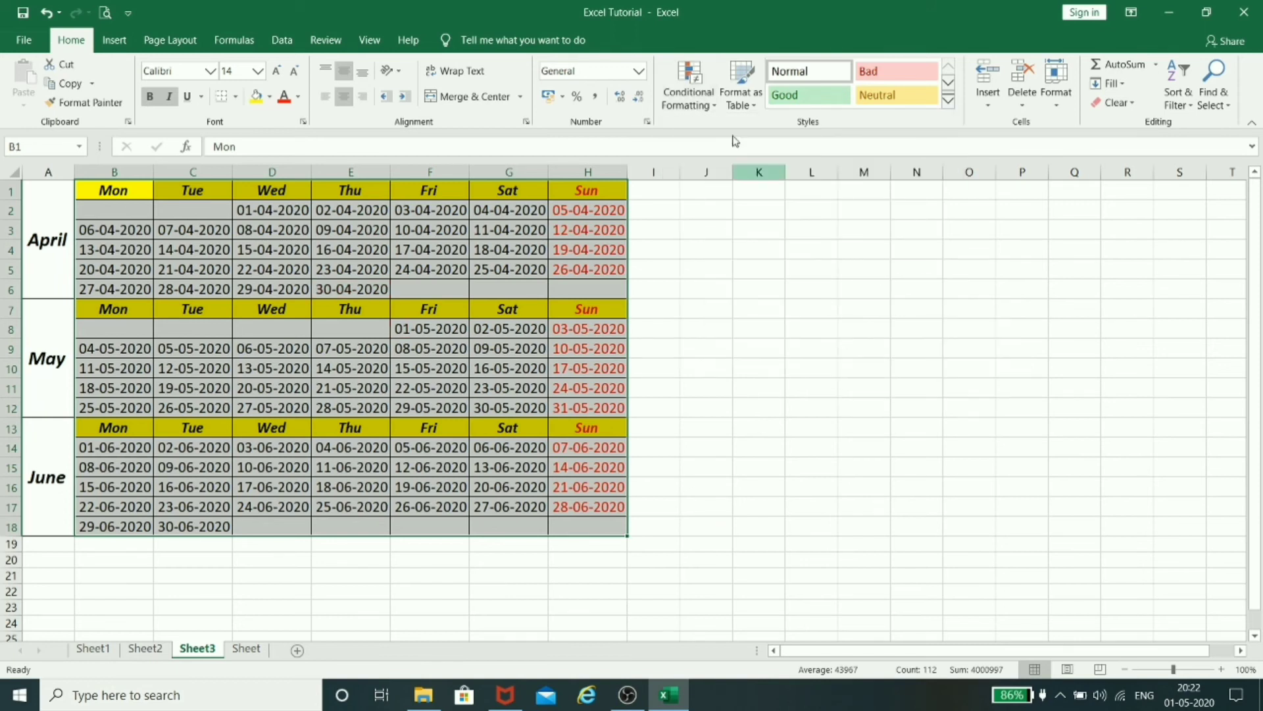
- Highlight dates in B1:H18 occurring Last week with Light Red Fill with Dark Red Text
{"action": "left_click", "coordinate": [691, 89]}
{"action": "mouse_move", "coordinate": [712, 132]}
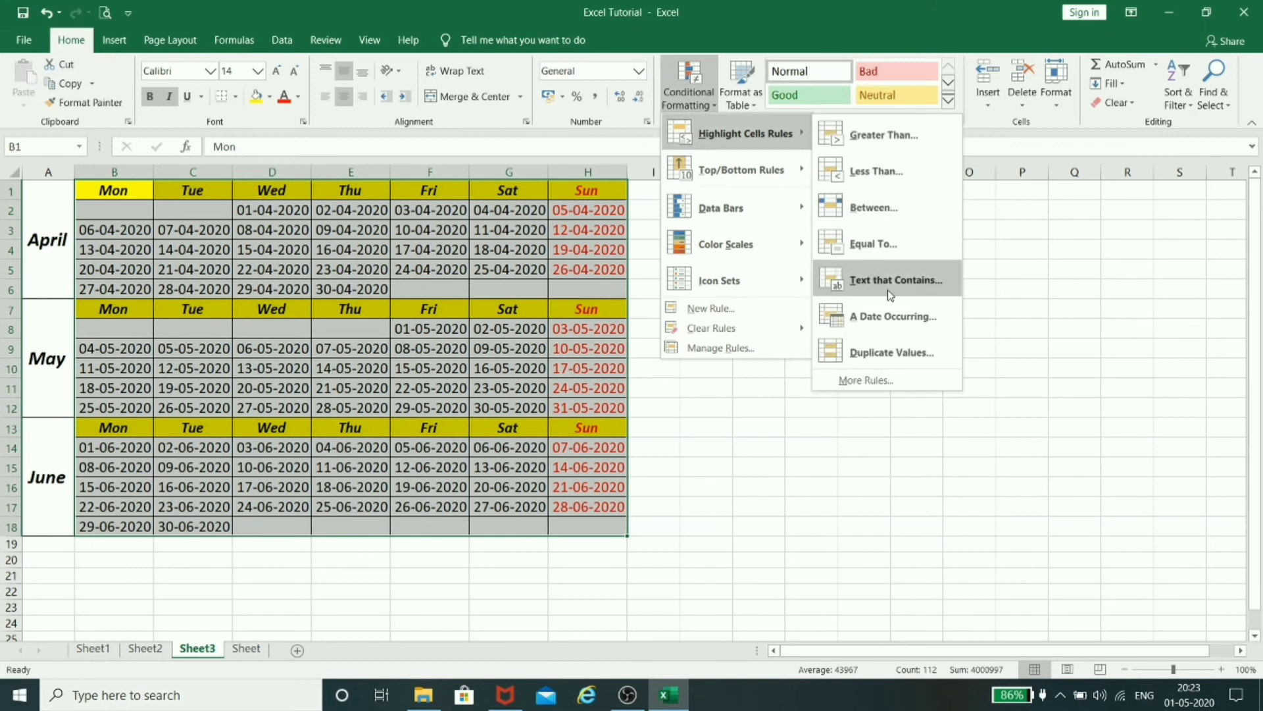
{"action": "left_click", "coordinate": [890, 314]}
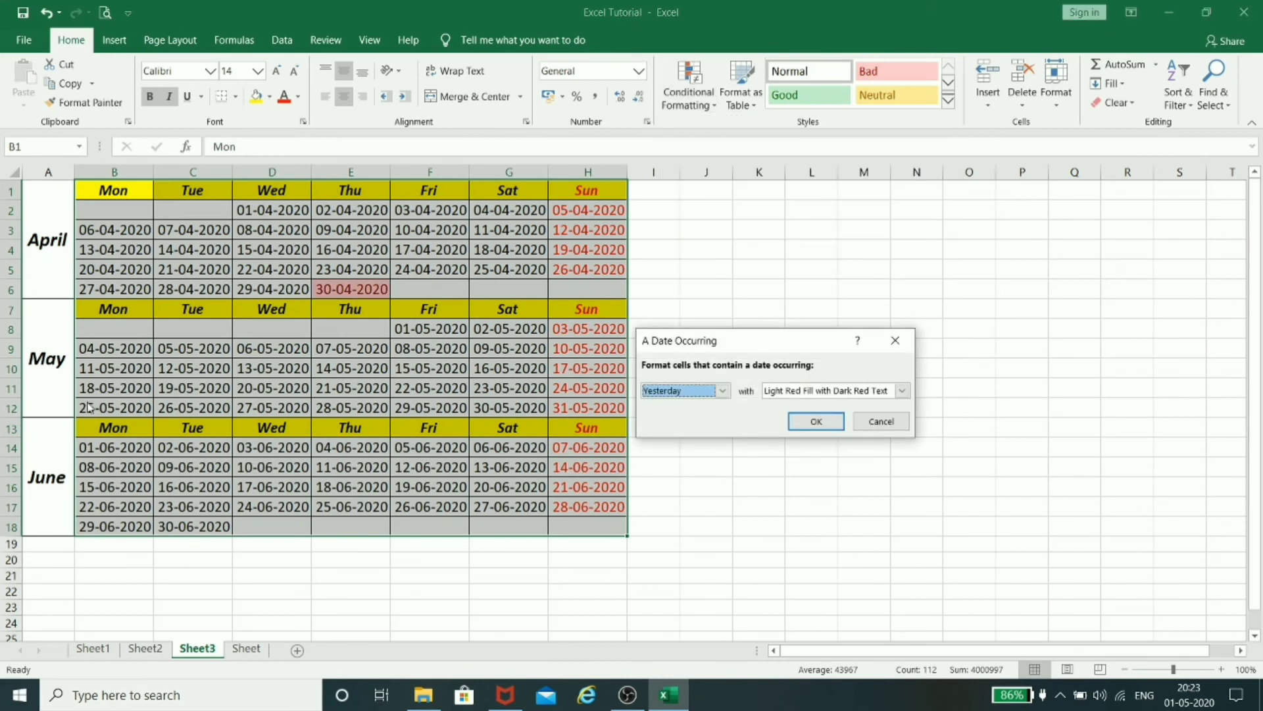
{"action": "left_click", "coordinate": [722, 391]}
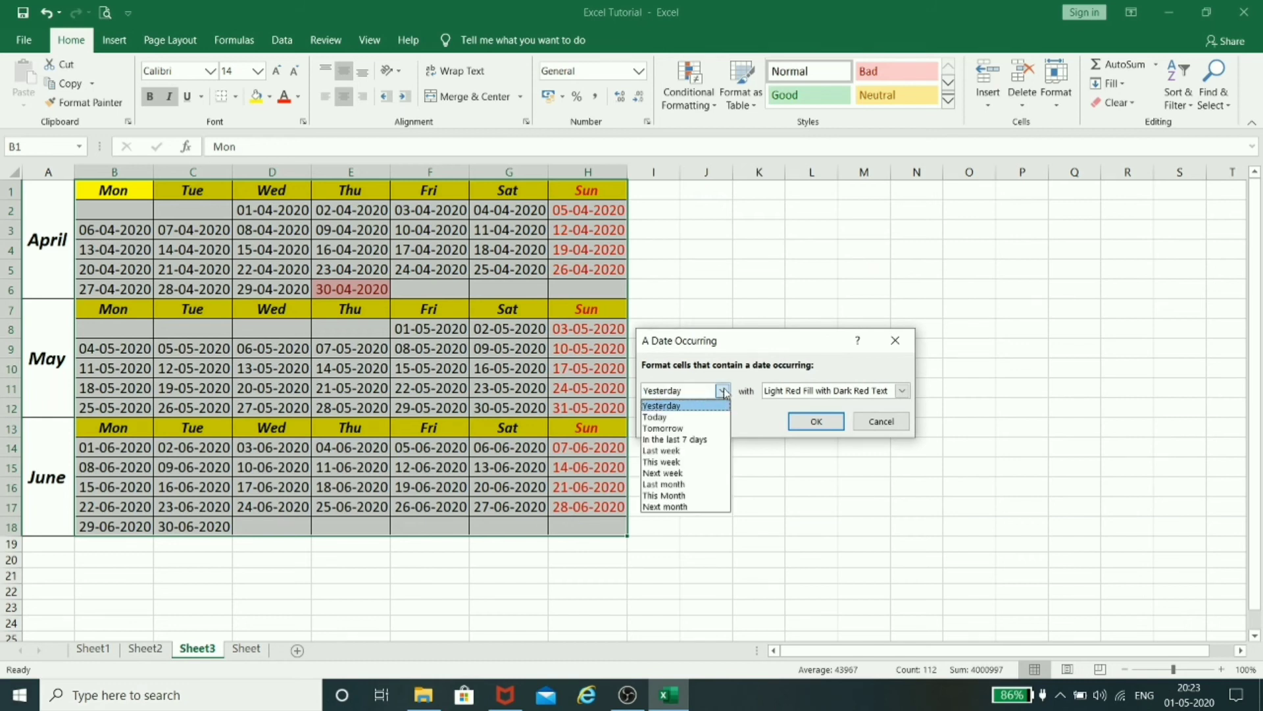
{"action": "left_click", "coordinate": [692, 452]}
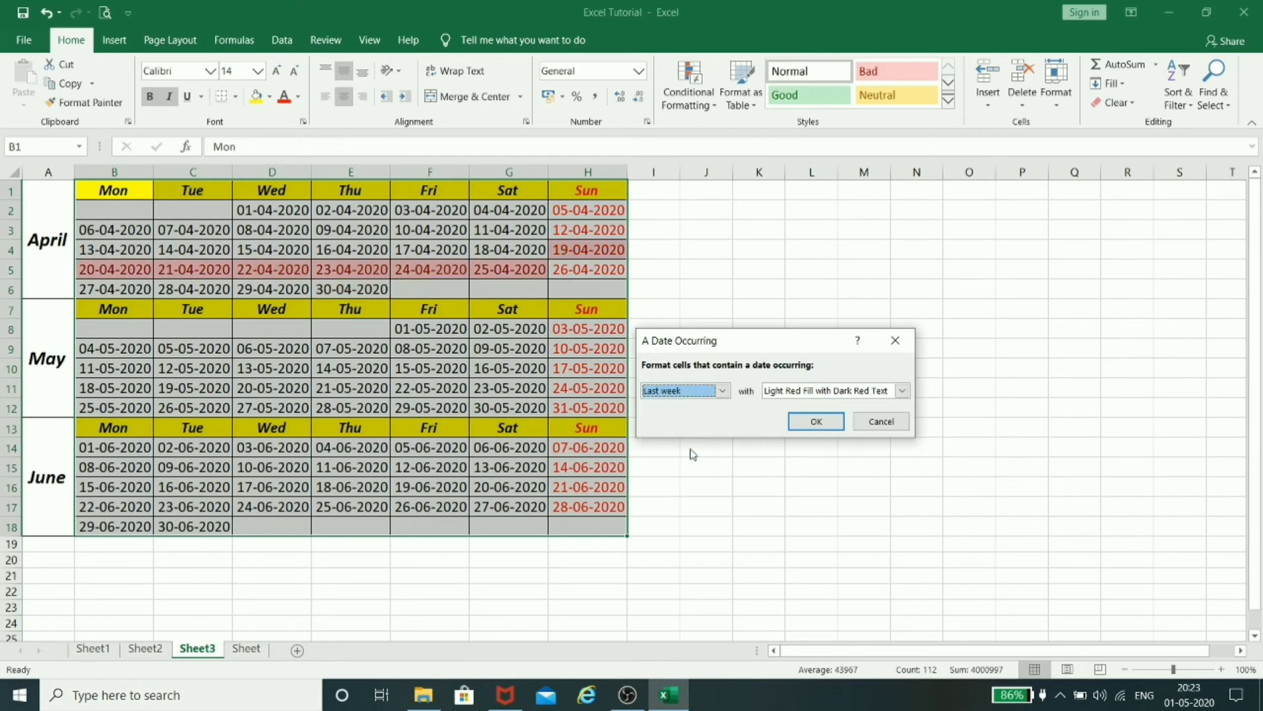
{"action": "left_click", "coordinate": [816, 421]}
{"action": "left_click", "coordinate": [811, 507]}
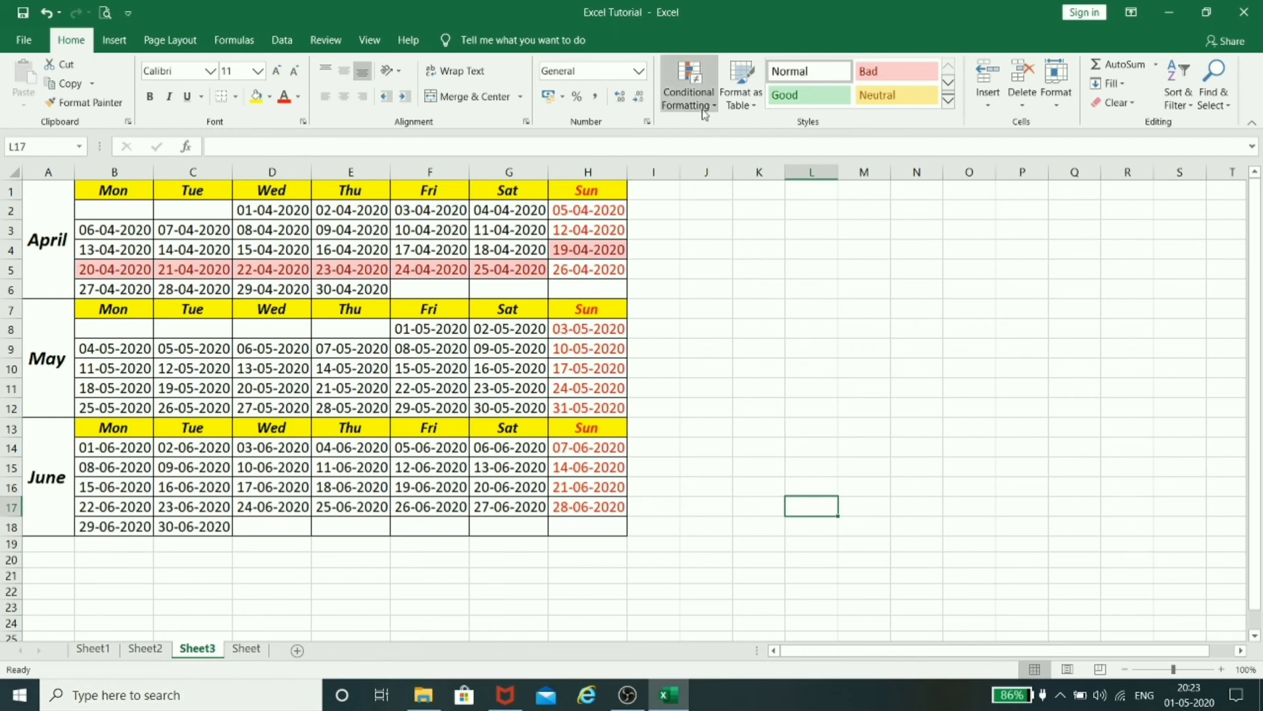
- Clear the Last week date rule from the selected calendar cells B1:H18
{"action": "left_click_drag", "start_coordinate": [105, 194], "coordinate": [561, 523]}
{"action": "left_click", "coordinate": [689, 92]}
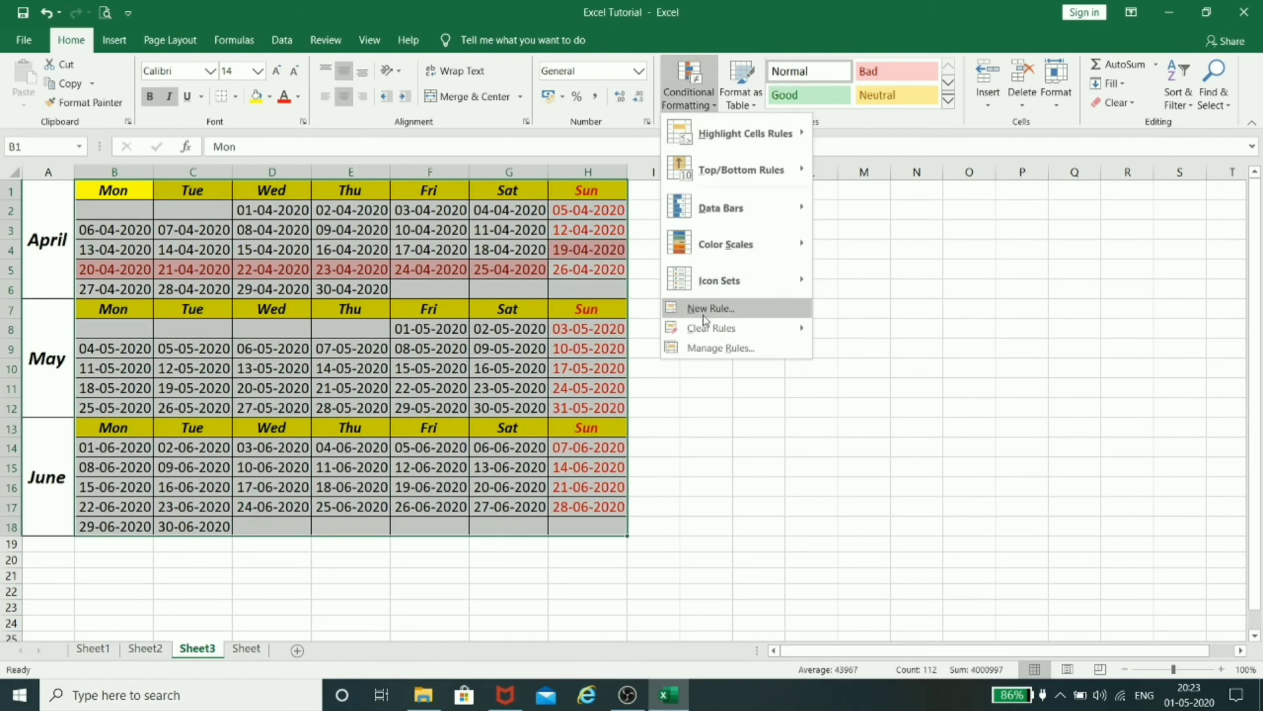
{"action": "mouse_move", "coordinate": [709, 327]}
{"action": "left_click", "coordinate": [878, 331]}
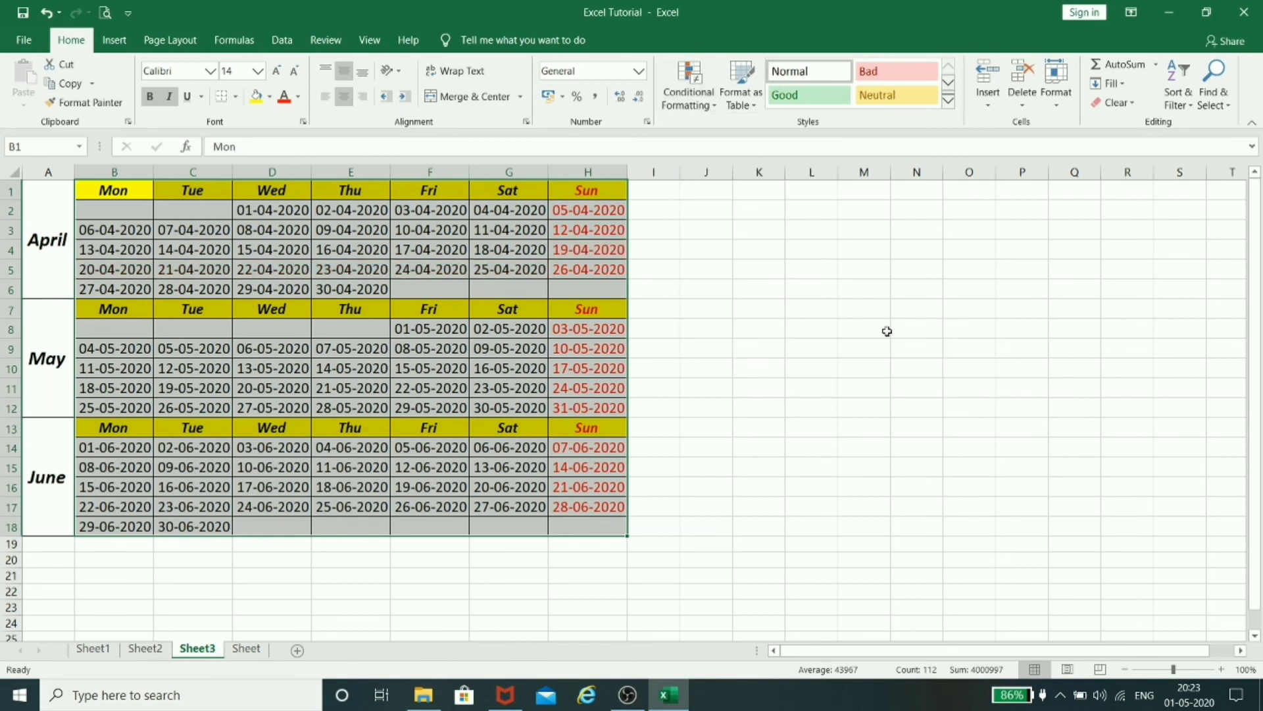
- Highlight dates in B1:H18 occurring Next week with Light Red Fill with Dark Red Text
{"action": "left_click", "coordinate": [694, 106]}
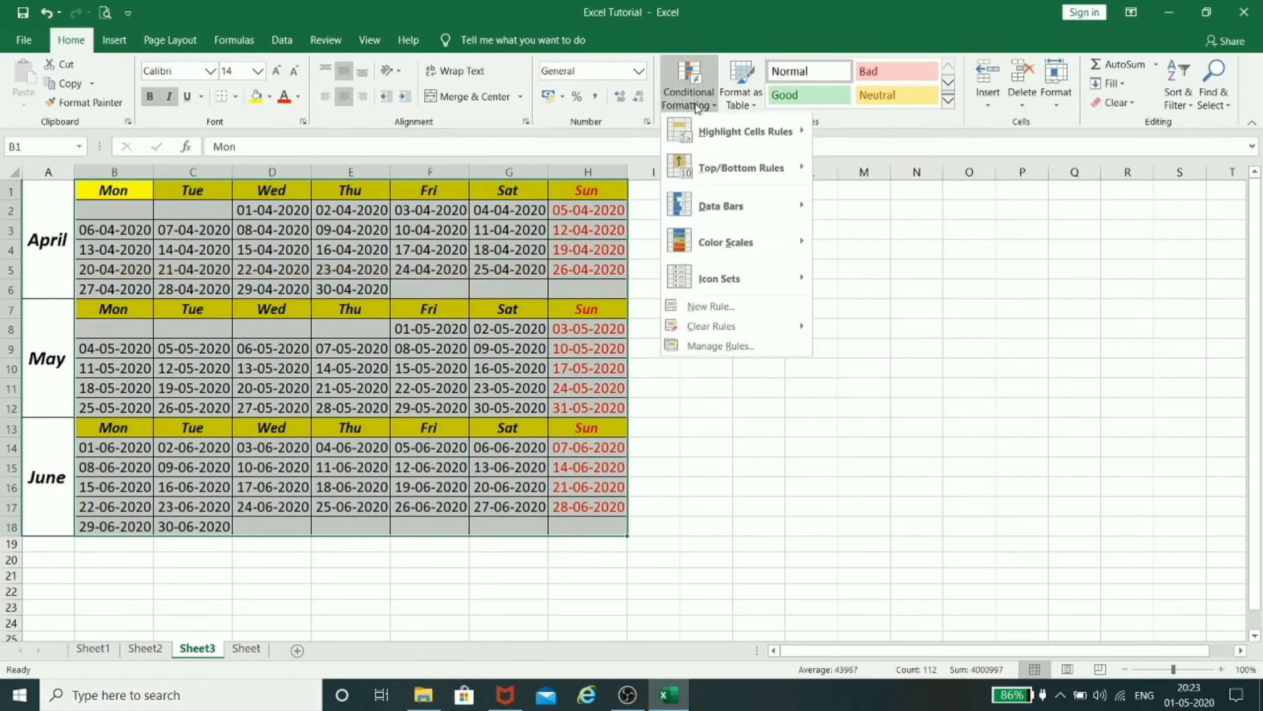
{"action": "mouse_move", "coordinate": [710, 145]}
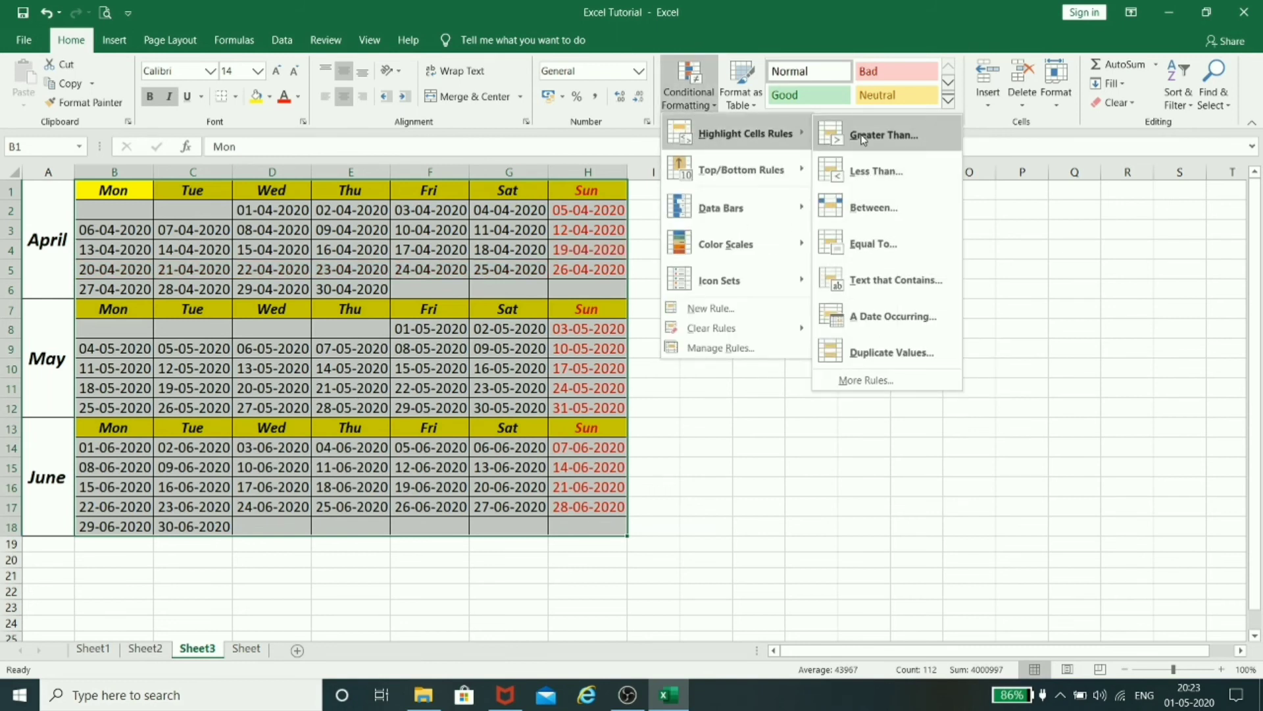
{"action": "left_click", "coordinate": [890, 318]}
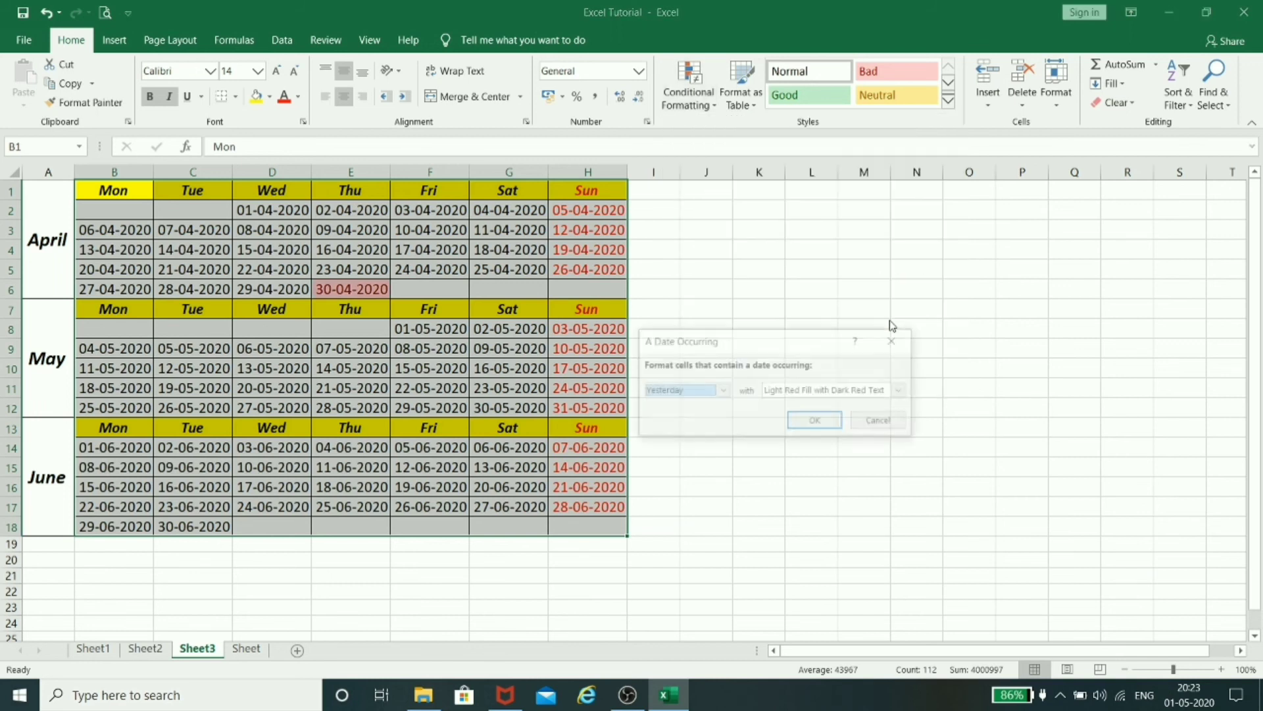
{"action": "left_click", "coordinate": [723, 390]}
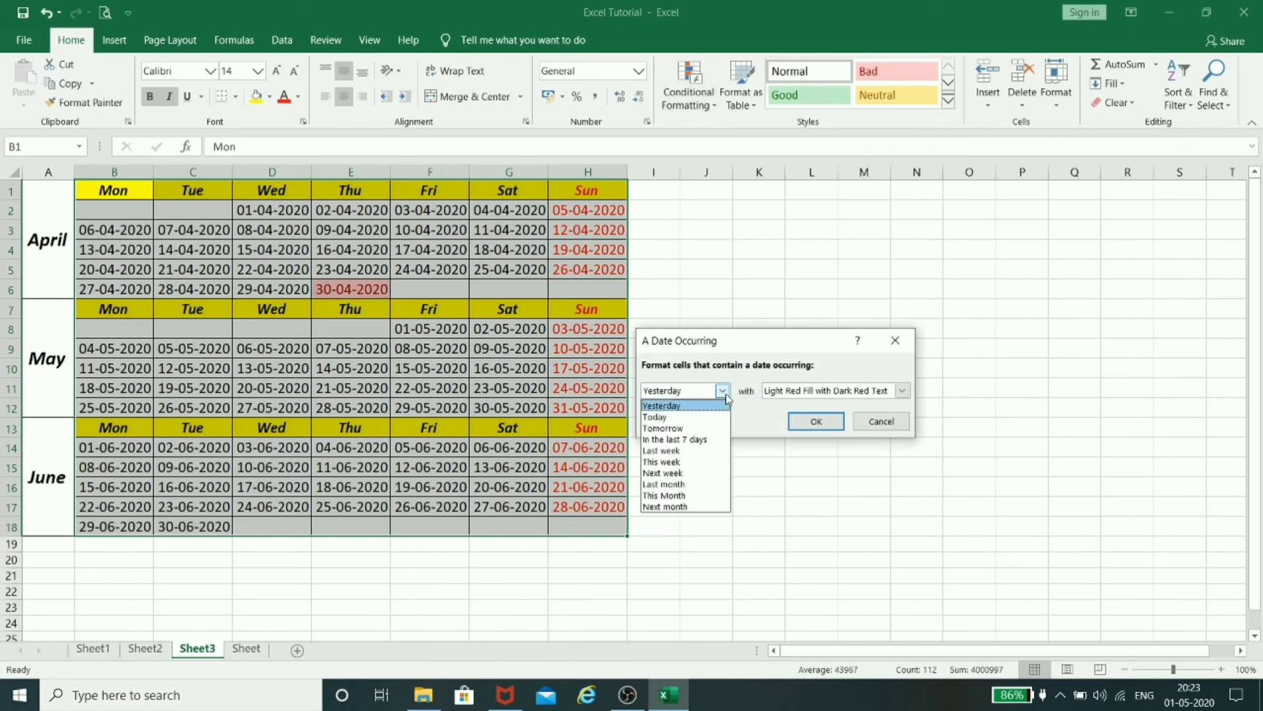
{"action": "left_click", "coordinate": [687, 473]}
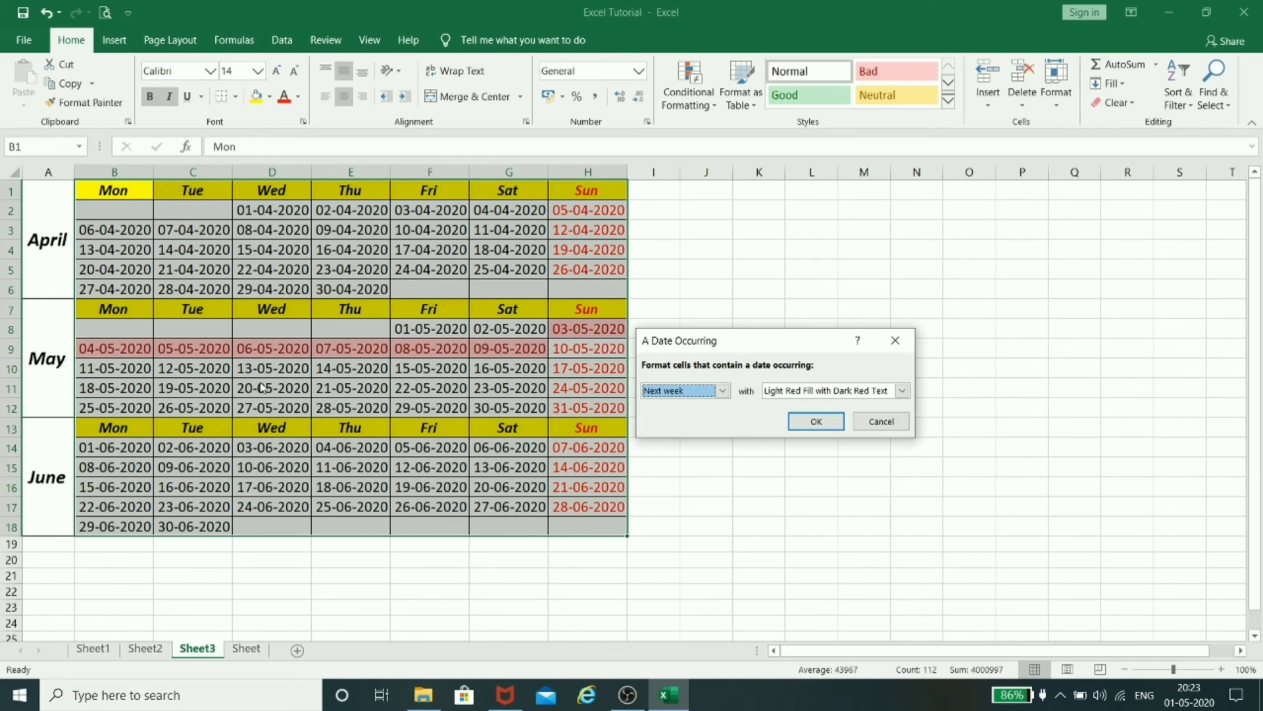
{"action": "left_click", "coordinate": [815, 424]}
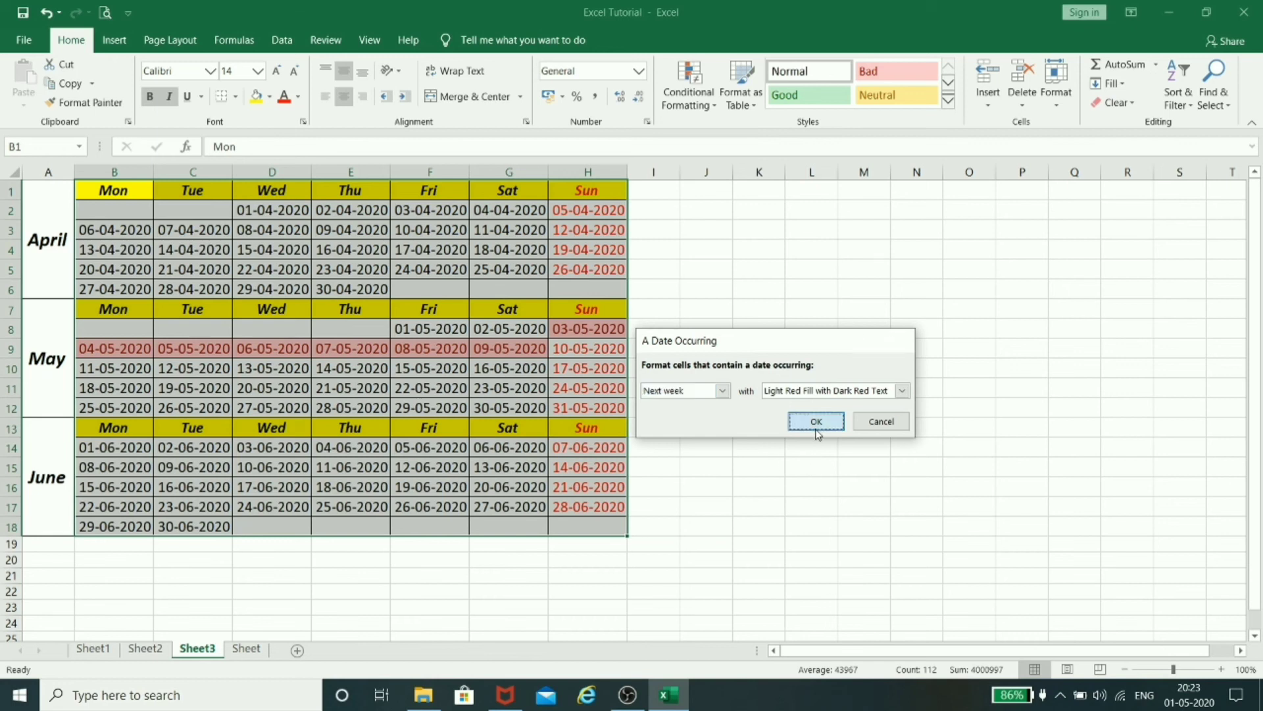
{"action": "left_click", "coordinate": [786, 474]}
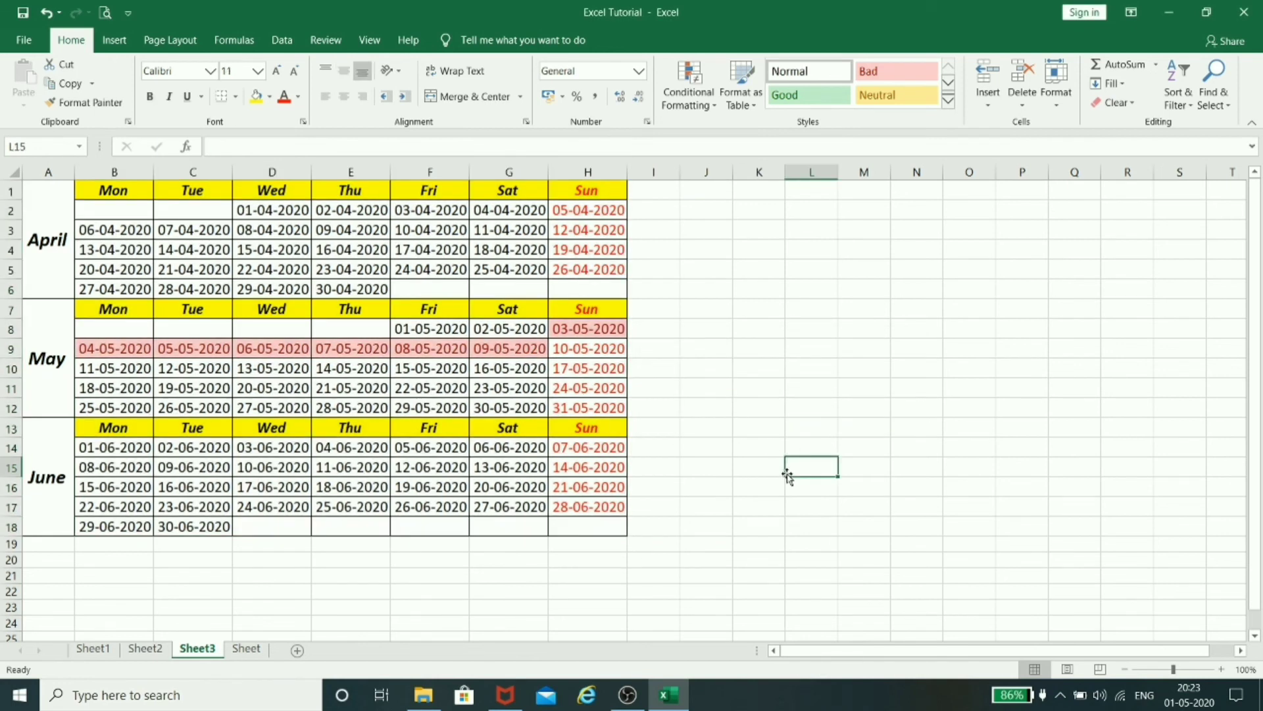
- Clear the Next week date rule from the selected calendar cells B1:H18
{"action": "left_click_drag", "start_coordinate": [113, 188], "coordinate": [591, 528]}
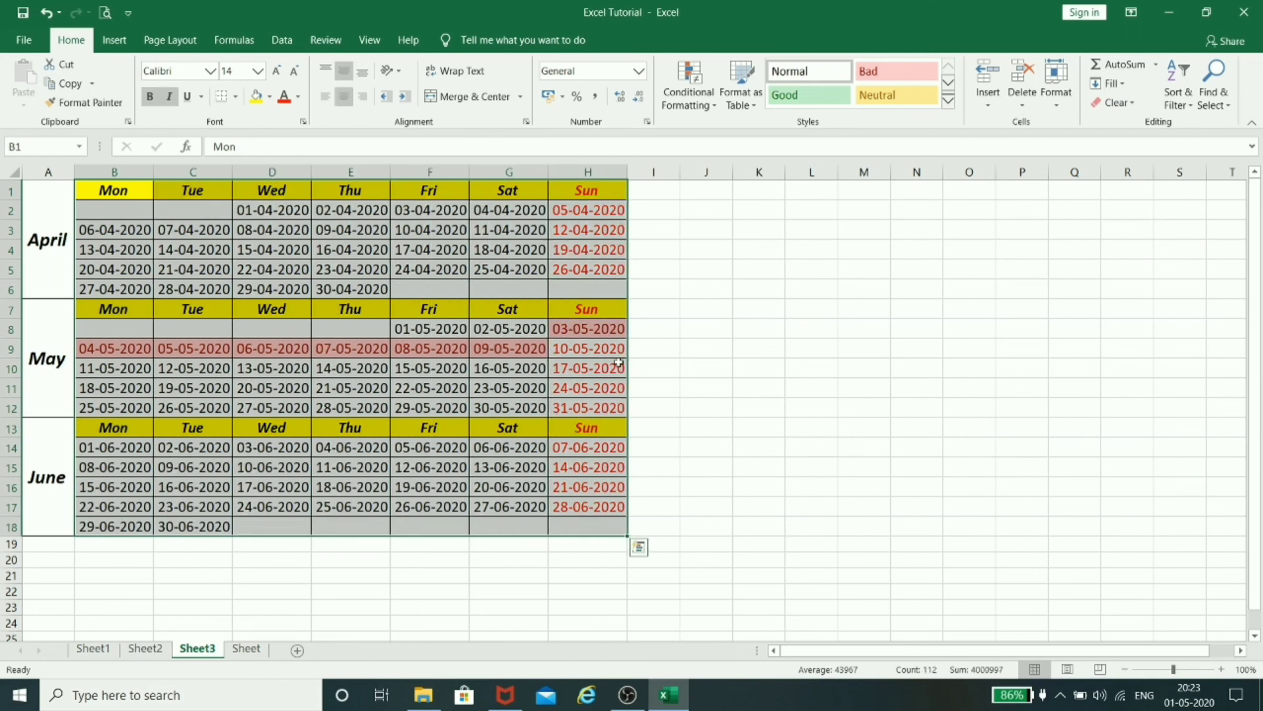
{"action": "left_click", "coordinate": [689, 95]}
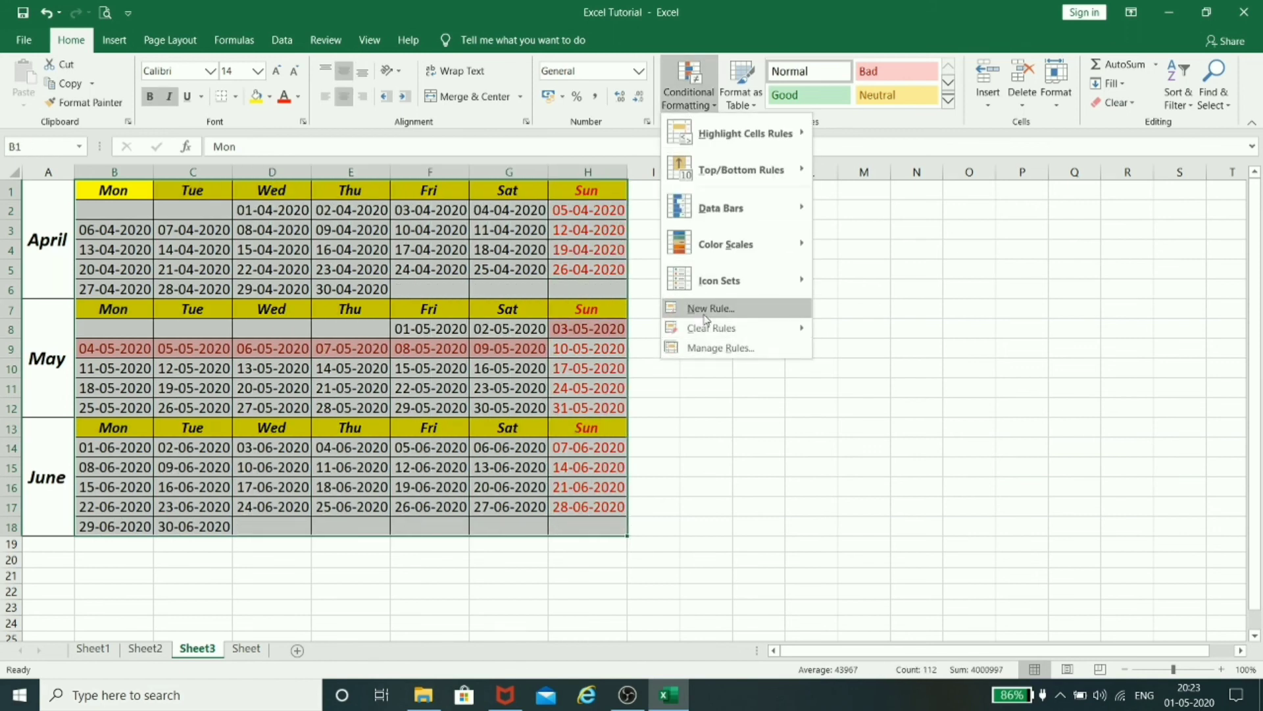
{"action": "mouse_move", "coordinate": [714, 327]}
{"action": "left_click", "coordinate": [885, 329]}
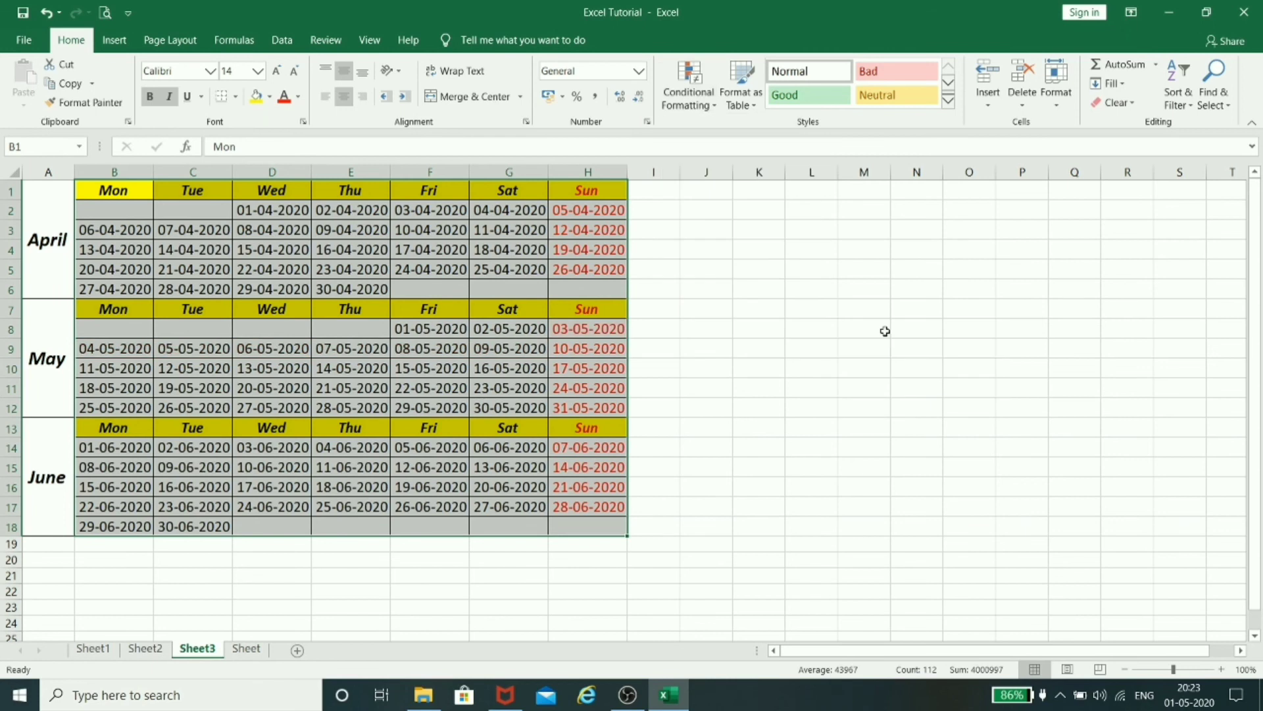
{"action": "left_click", "coordinate": [741, 350]}
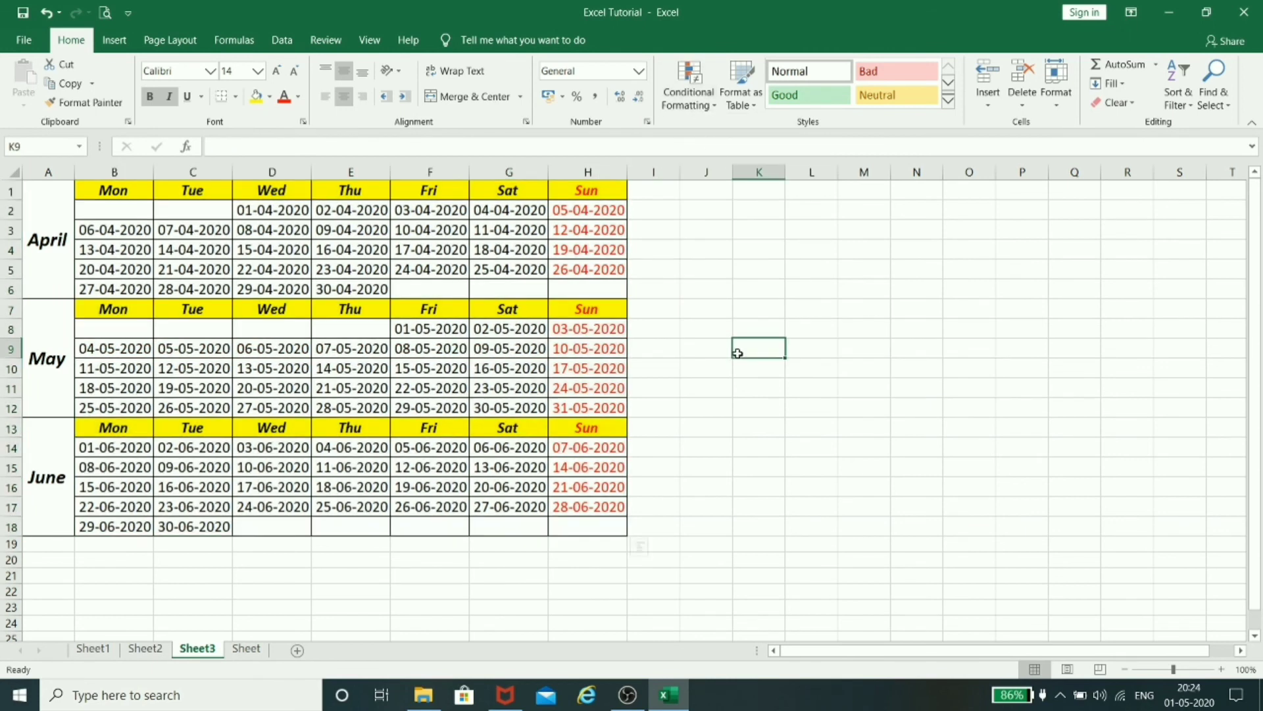
- Switch to Sheet1 and clear the existing highlighting rule from the number cells A1:D10
{"action": "left_click", "coordinate": [682, 98]}
{"action": "mouse_move", "coordinate": [696, 138]}
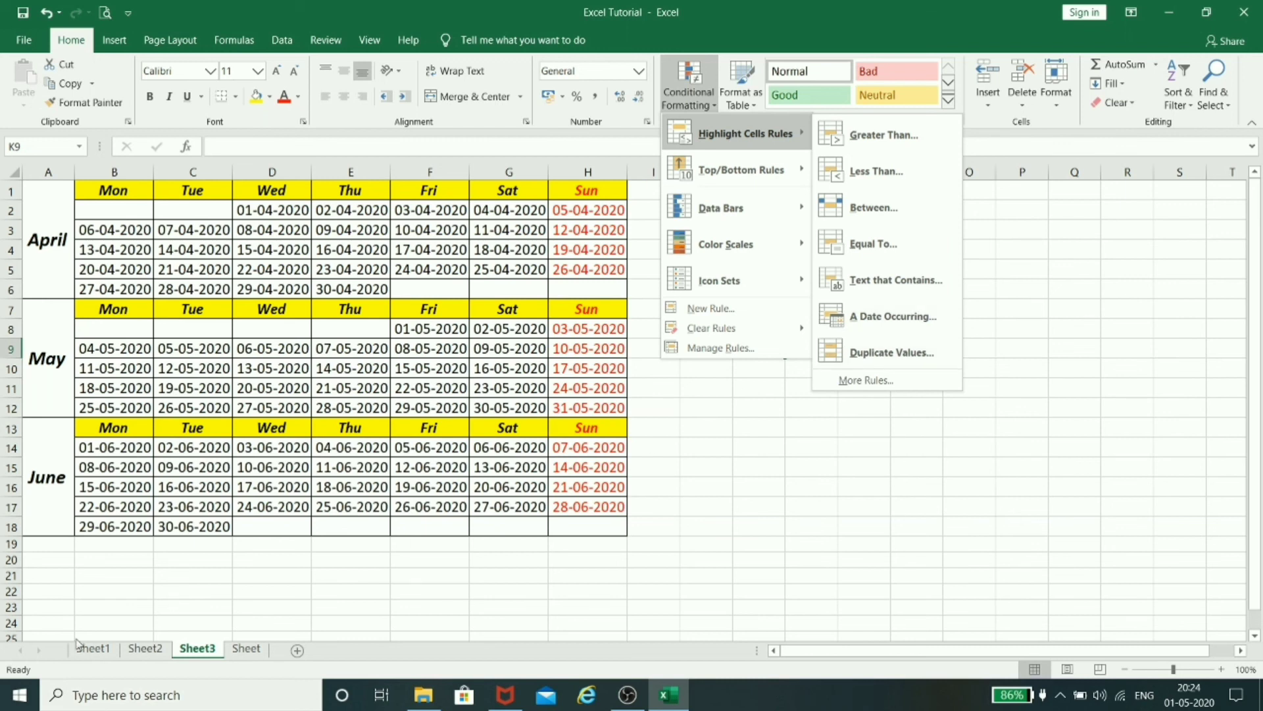
{"action": "left_click", "coordinate": [92, 652]}
{"action": "left_click", "coordinate": [92, 649]}
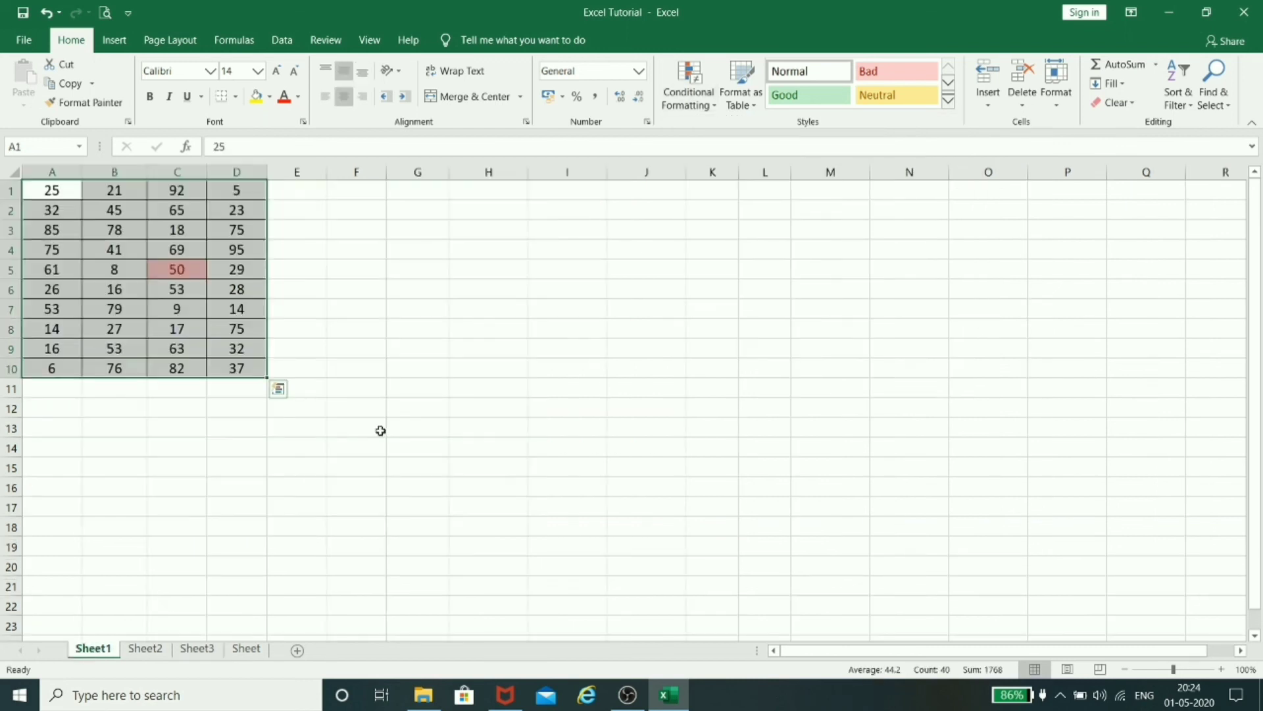
{"action": "left_click", "coordinate": [356, 427]}
{"action": "left_click_drag", "start_coordinate": [63, 191], "coordinate": [231, 361]}
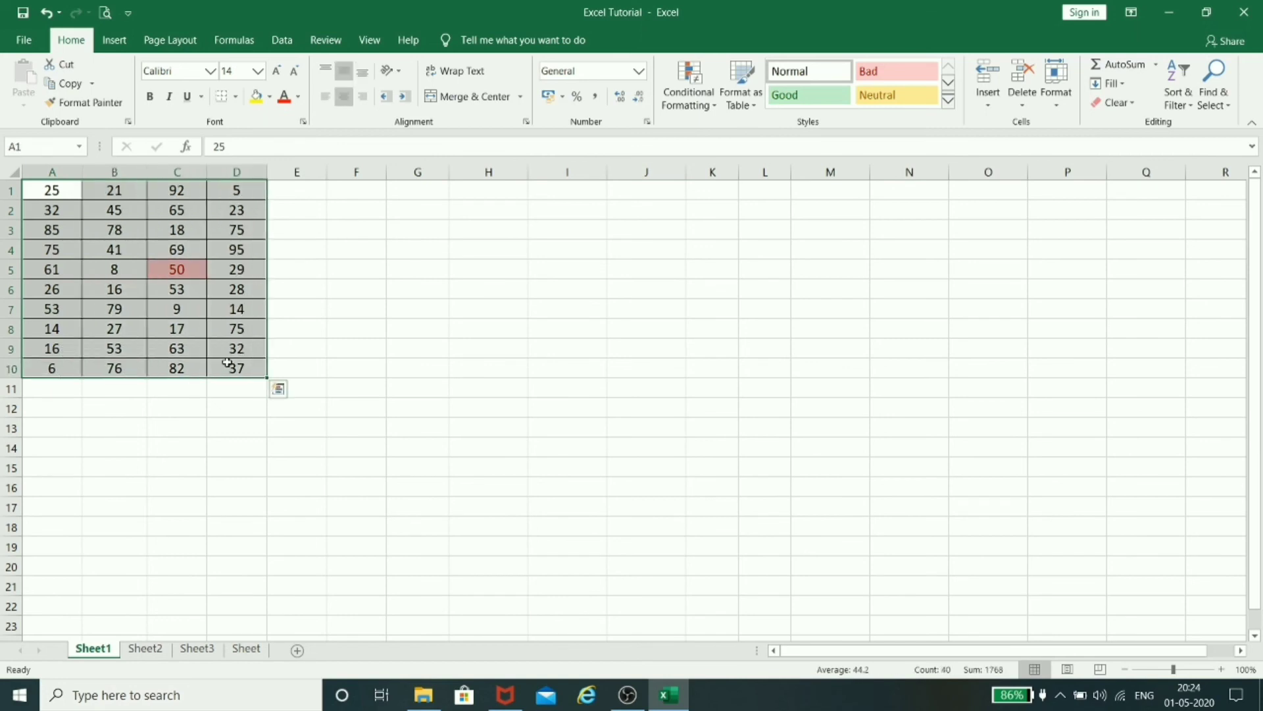
{"action": "left_click", "coordinate": [688, 92]}
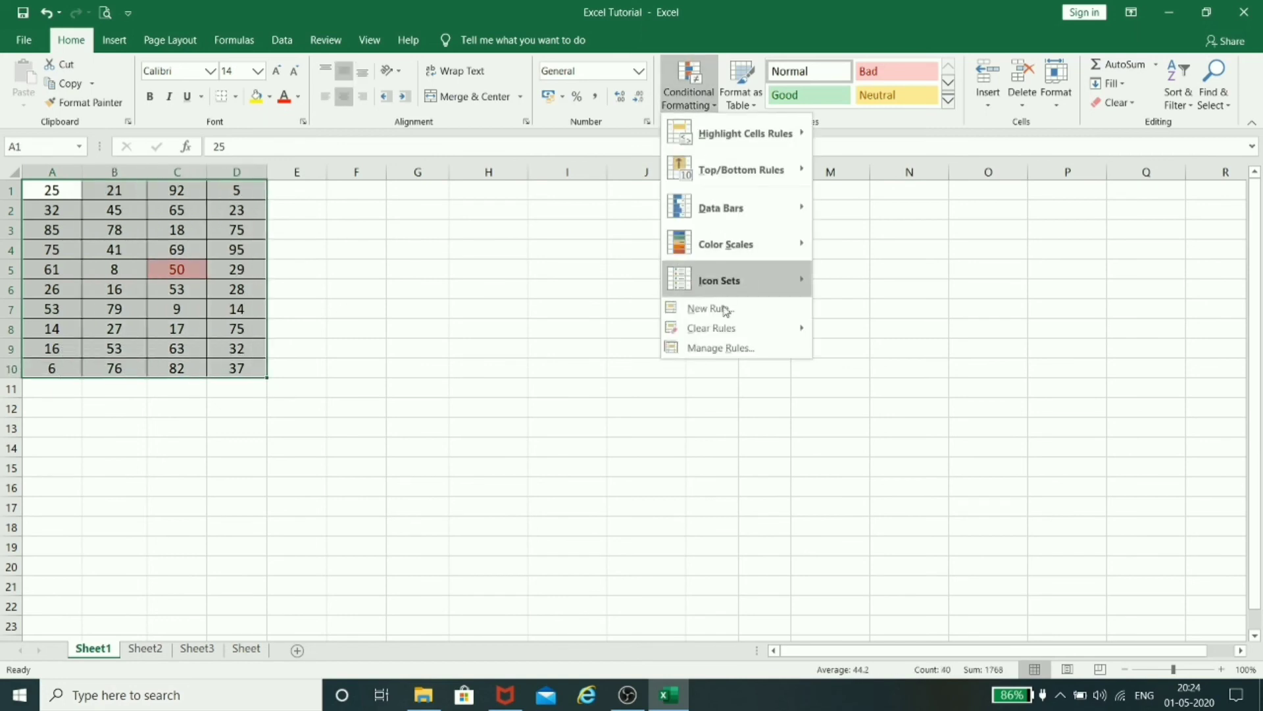
{"action": "mouse_move", "coordinate": [725, 329]}
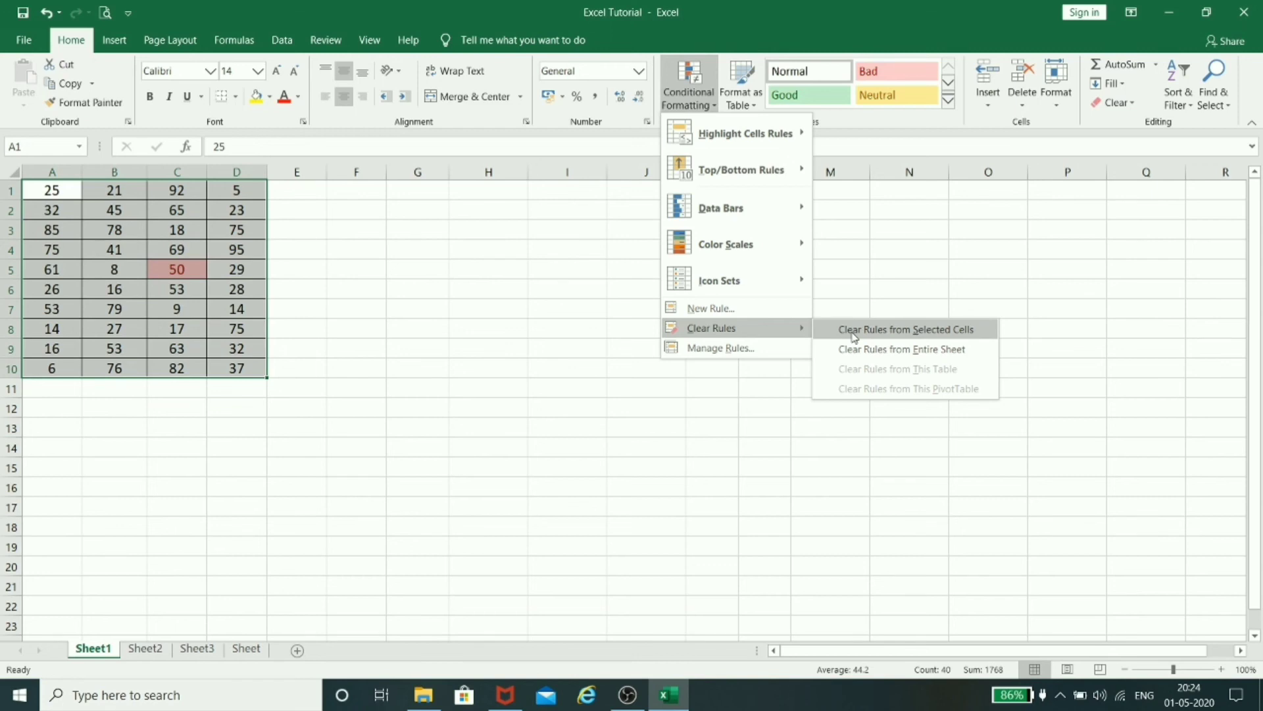
{"action": "left_click", "coordinate": [854, 331]}
- Highlight duplicate values in A1:D10 with Light Red Fill with Dark Red Text and check the matching cells
{"action": "left_click", "coordinate": [690, 83]}
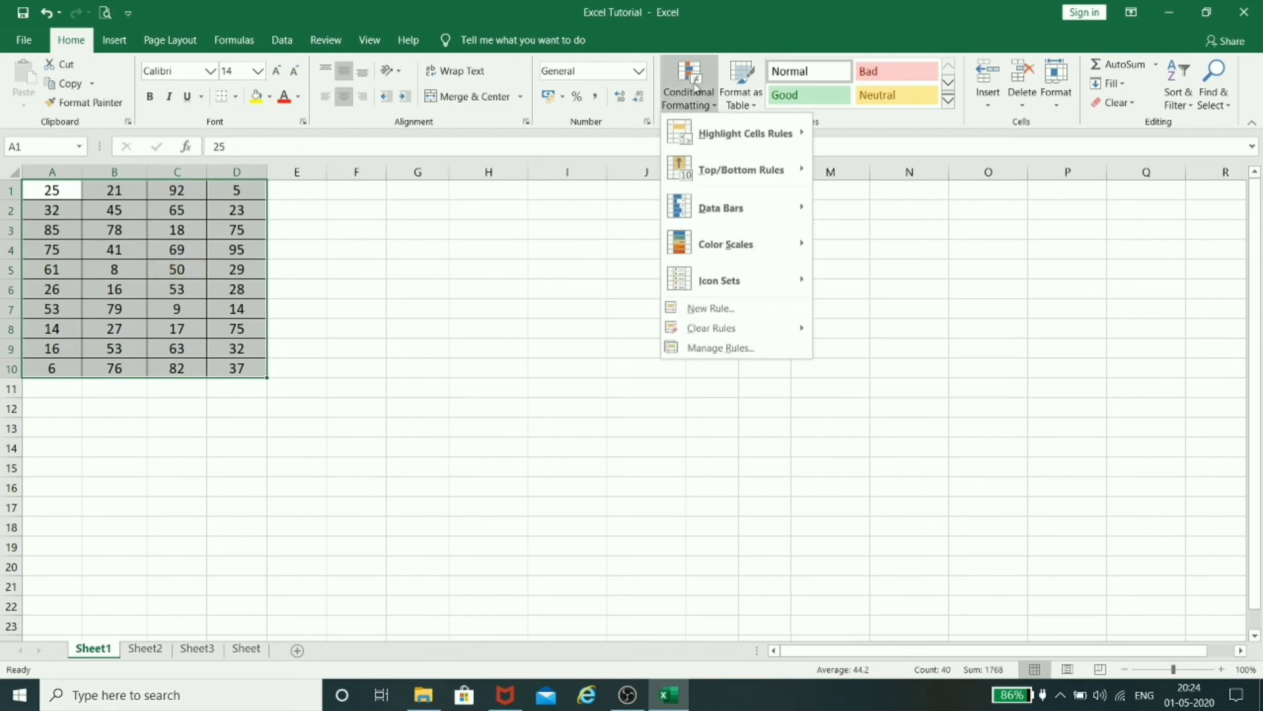
{"action": "mouse_move", "coordinate": [757, 134]}
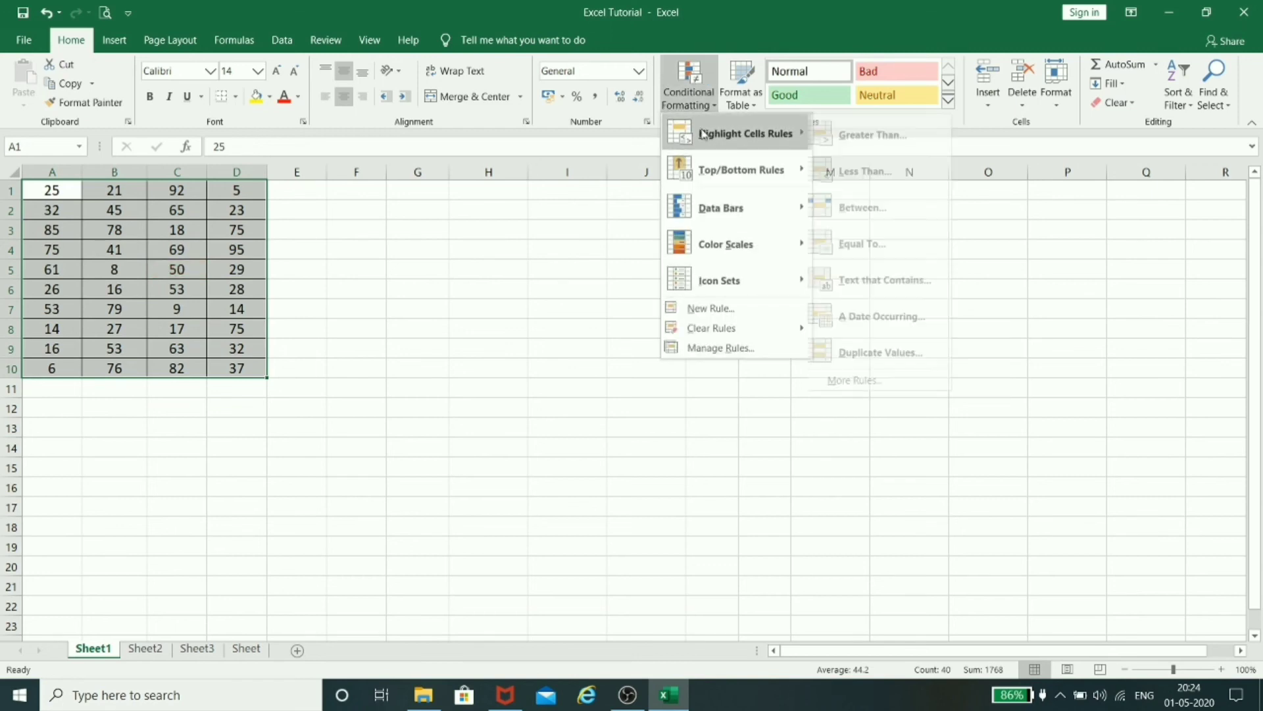
{"action": "left_click", "coordinate": [874, 353]}
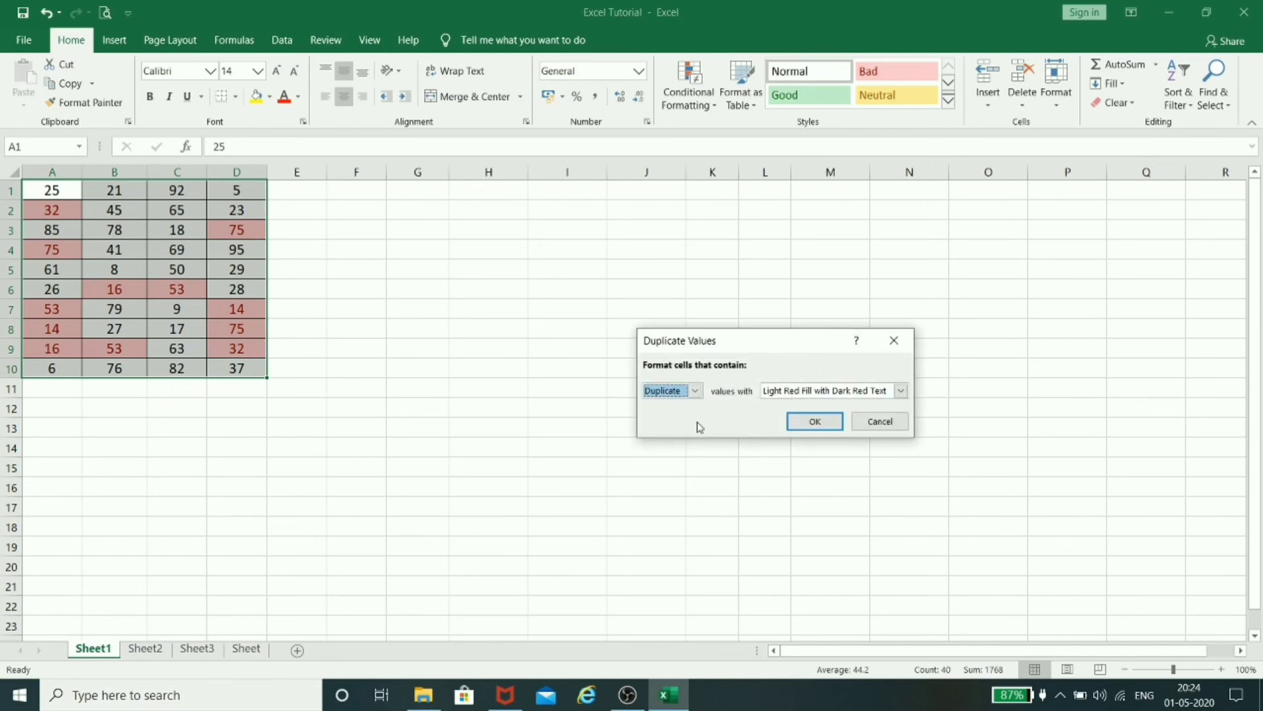
{"action": "left_click", "coordinate": [814, 421]}
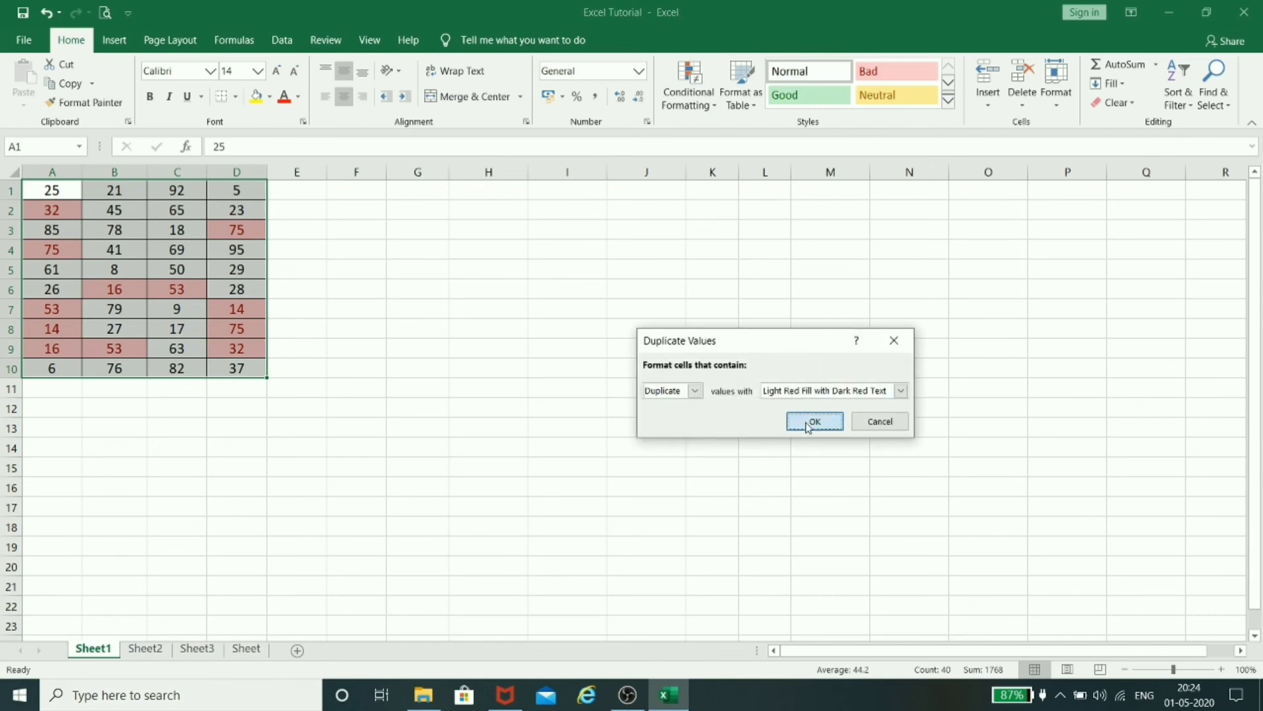
{"action": "left_click", "coordinate": [571, 442]}
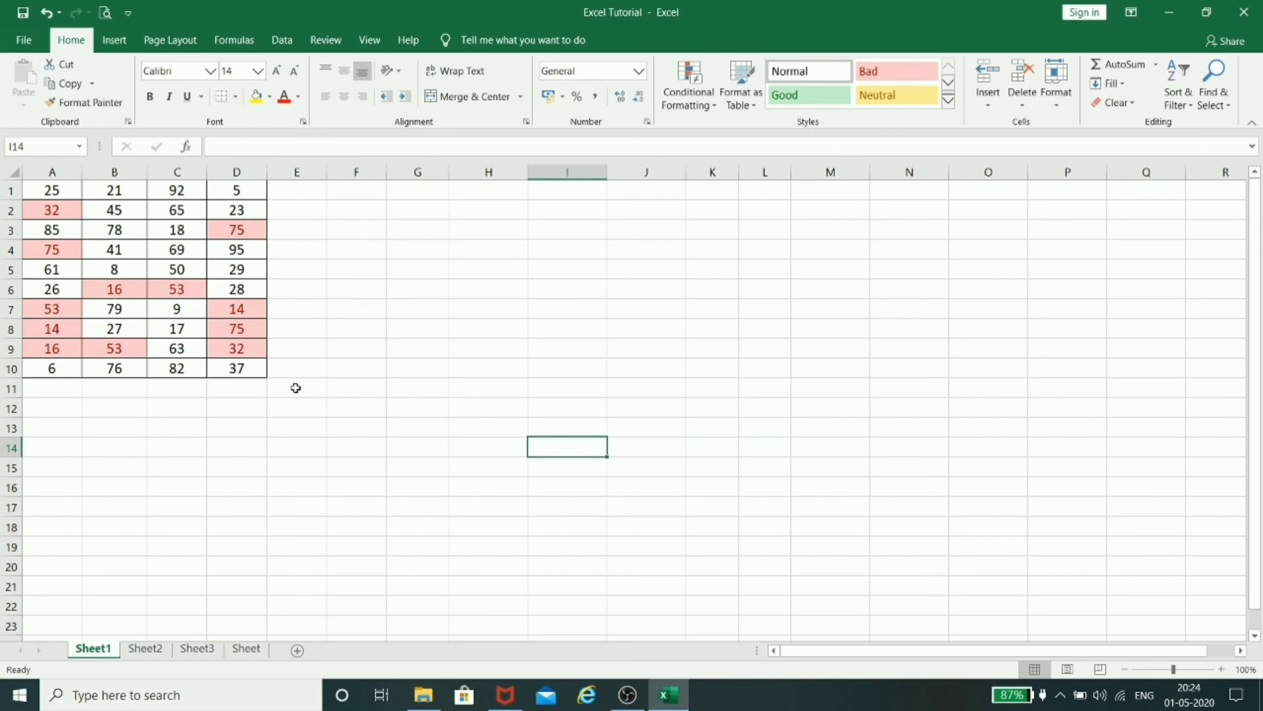
{"action": "left_click", "coordinate": [66, 225]}
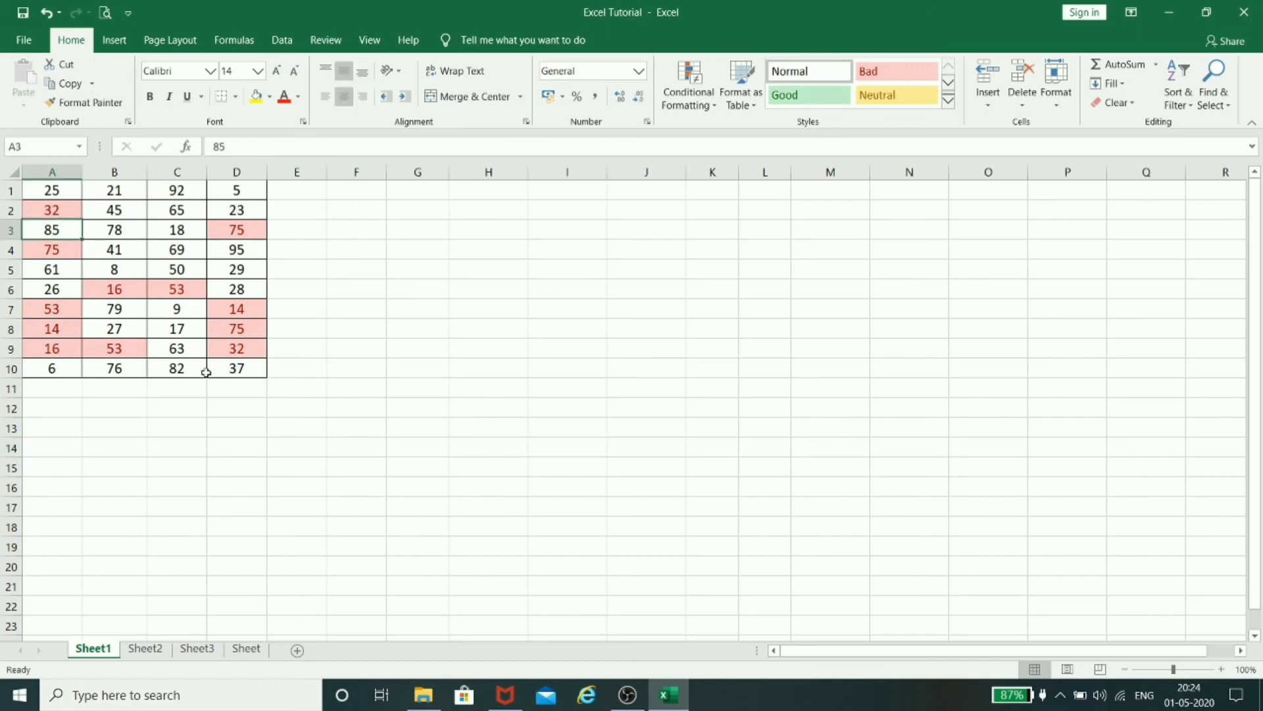
{"action": "left_click", "coordinate": [231, 354]}
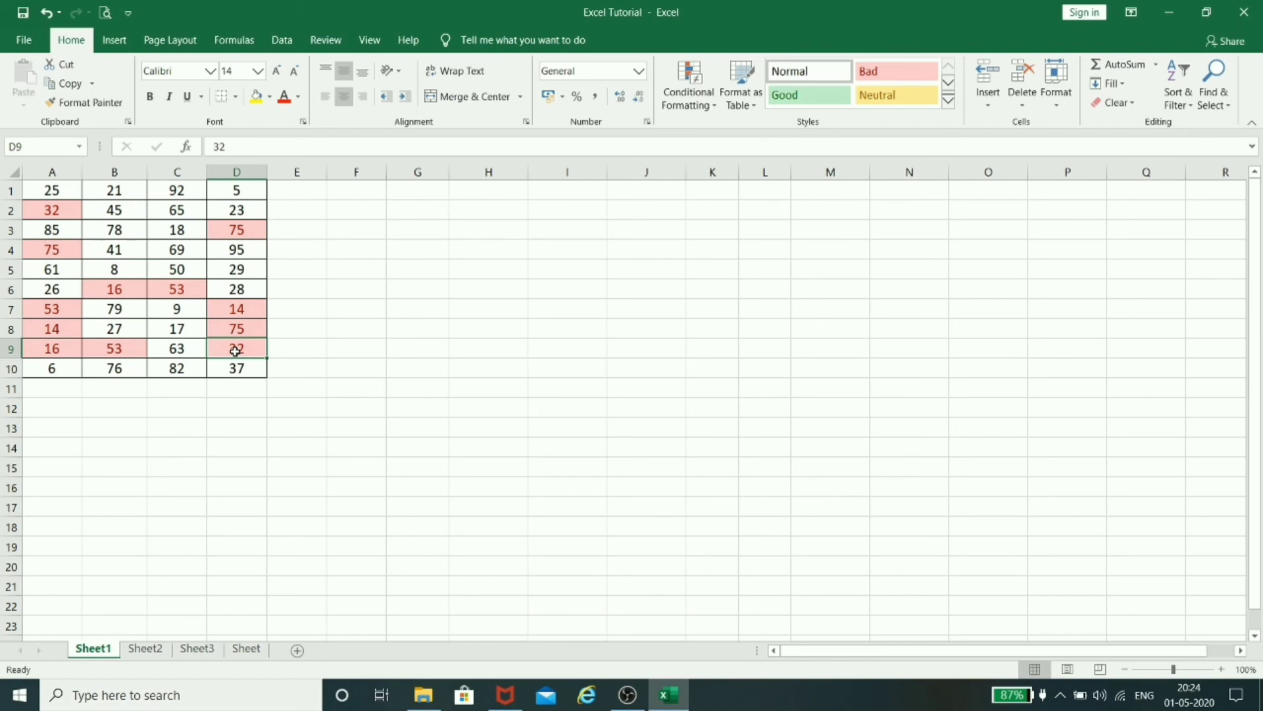
{"action": "left_click", "coordinate": [43, 307]}
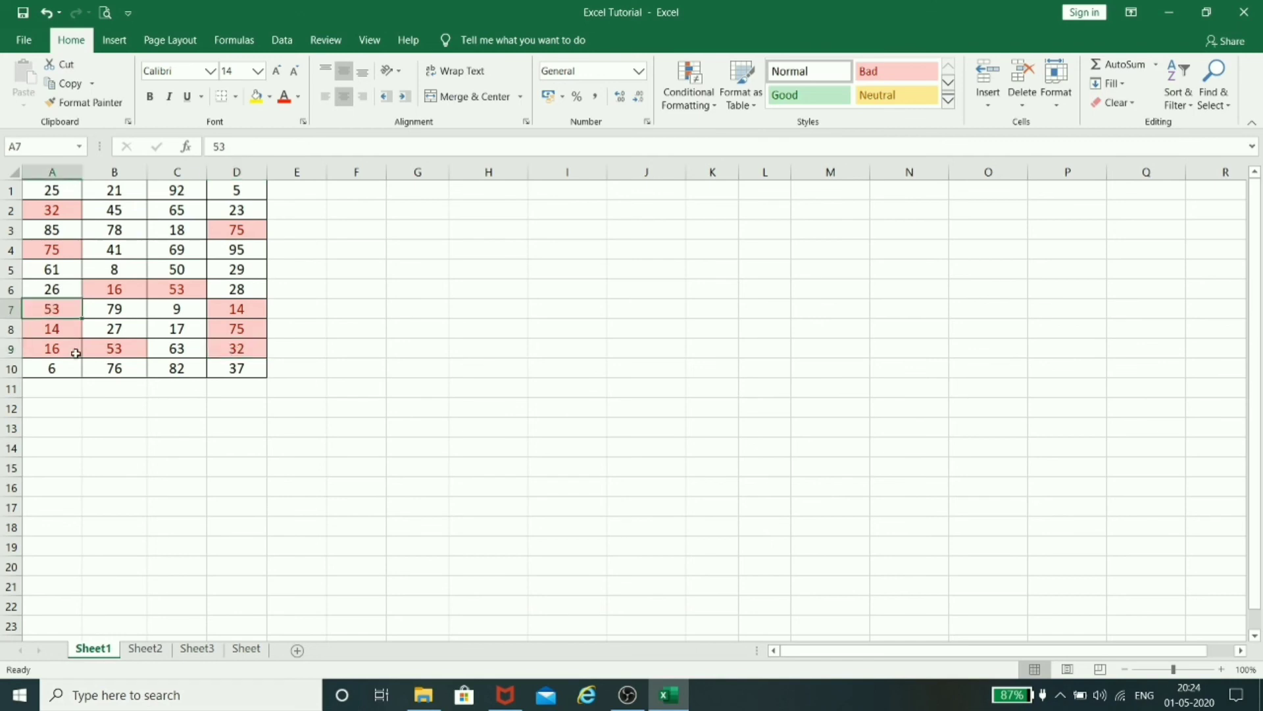
{"action": "left_click", "coordinate": [116, 350]}
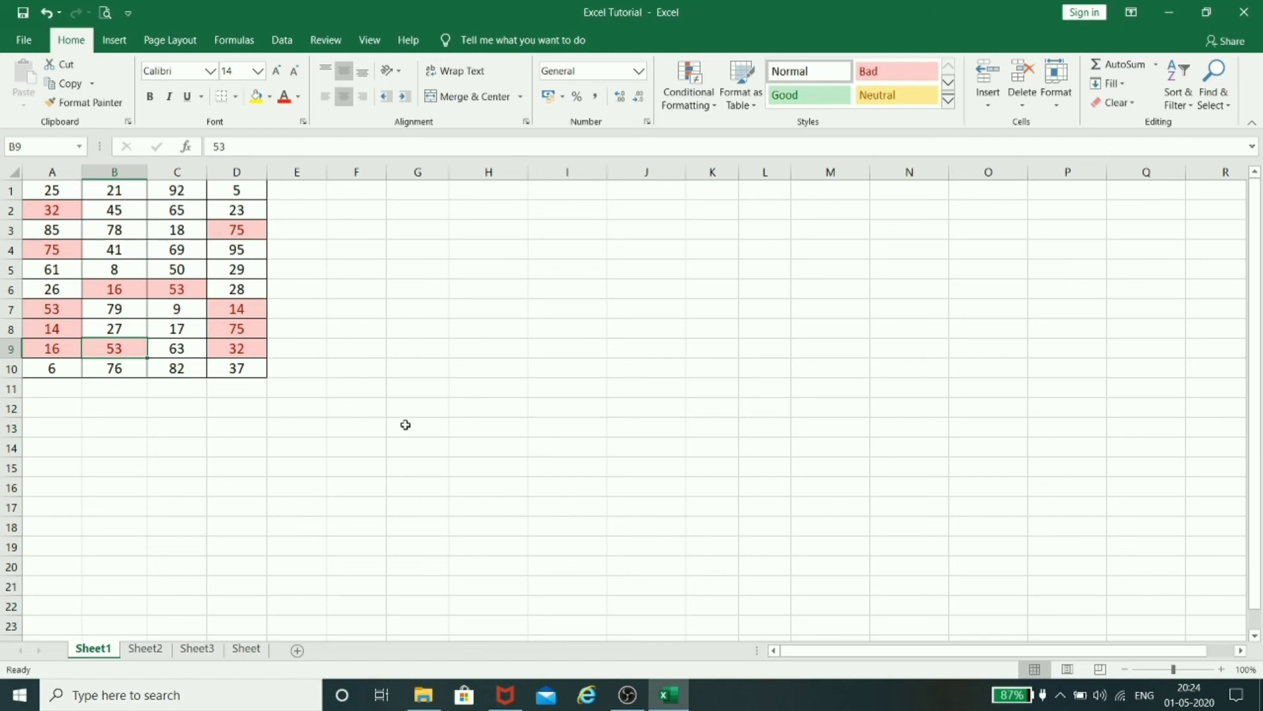
- Open the Conditional Formatting options
{"action": "left_click", "coordinate": [704, 103]}
{"action": "left_click", "coordinate": [704, 104]}
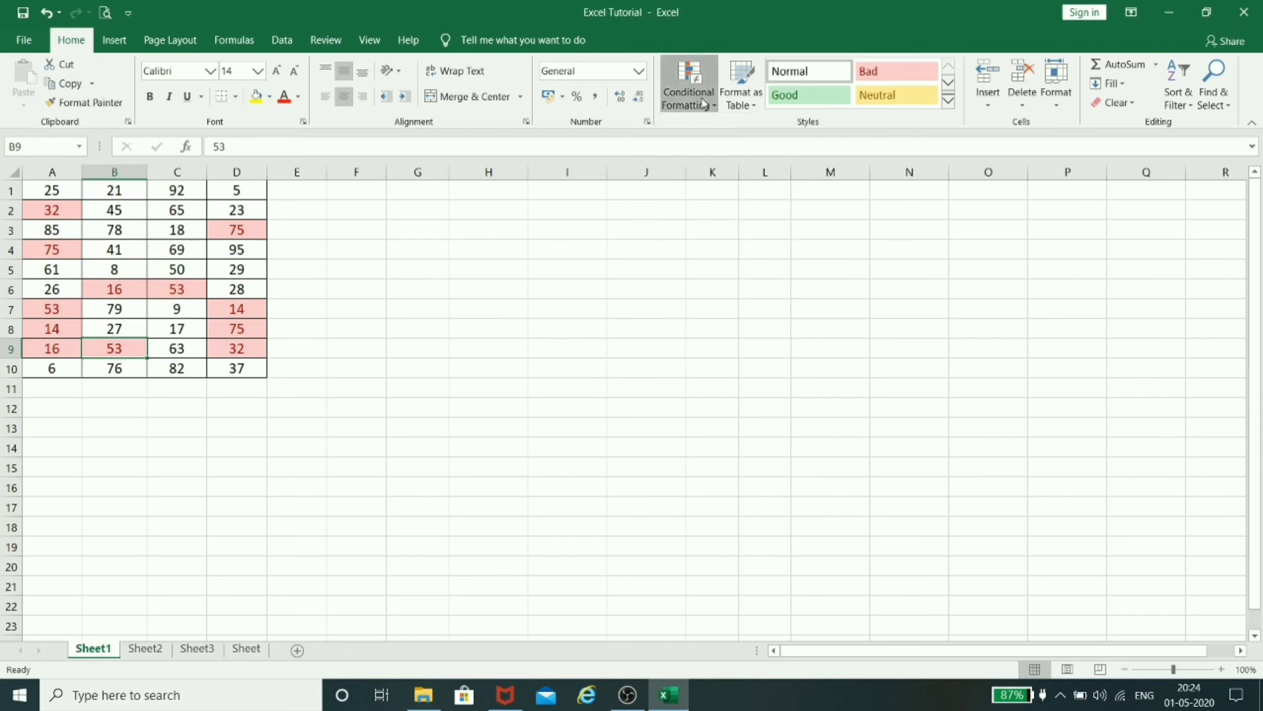
{"action": "left_click", "coordinate": [704, 103]}
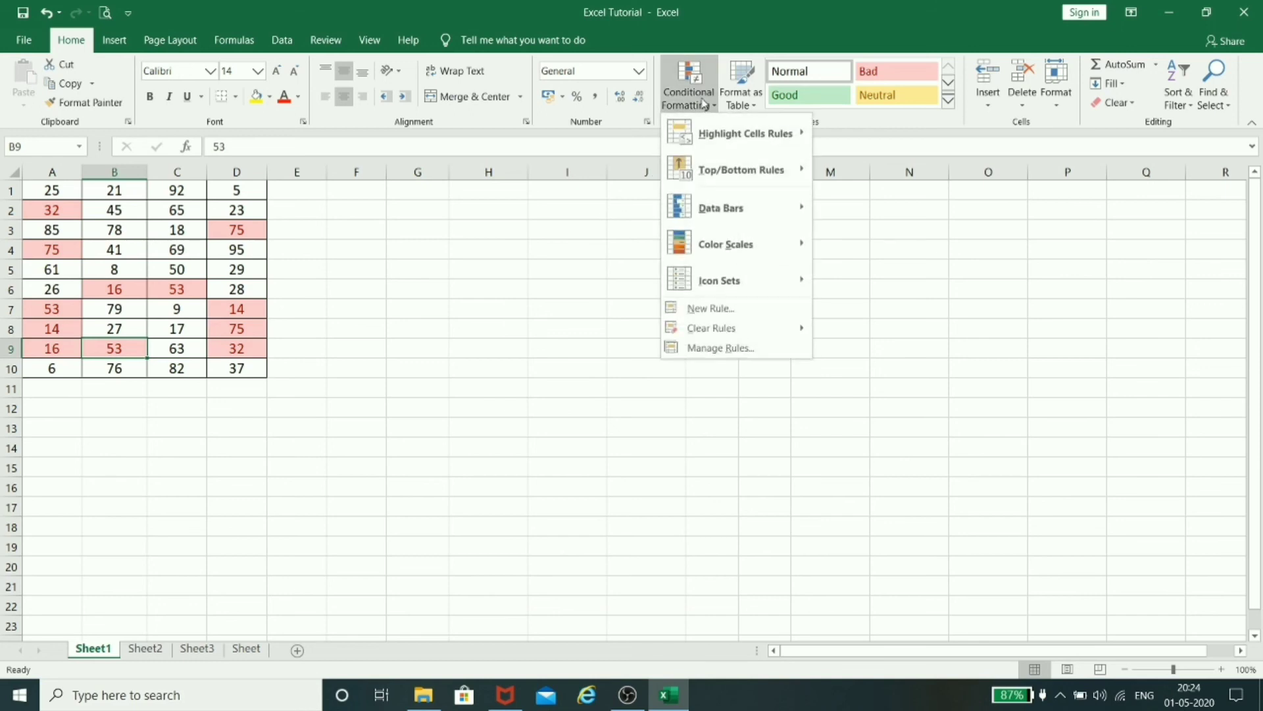